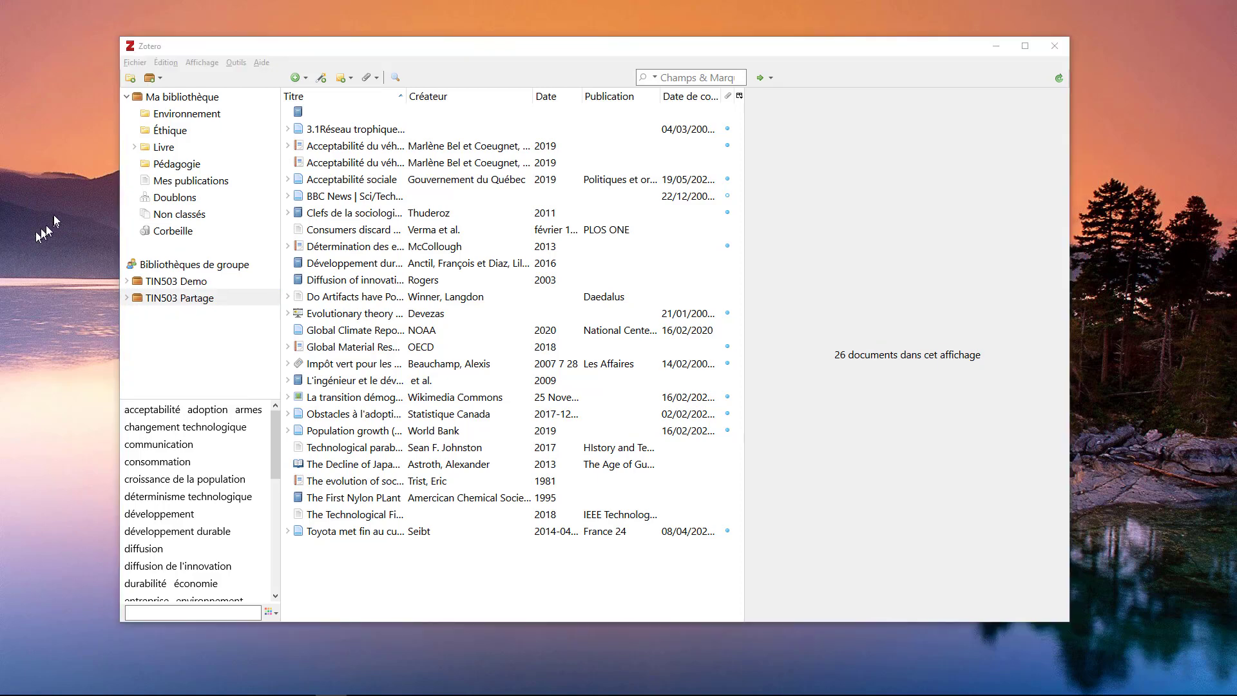
left_click(318, 53)
left_click_drag(319, 52, 324, 64)
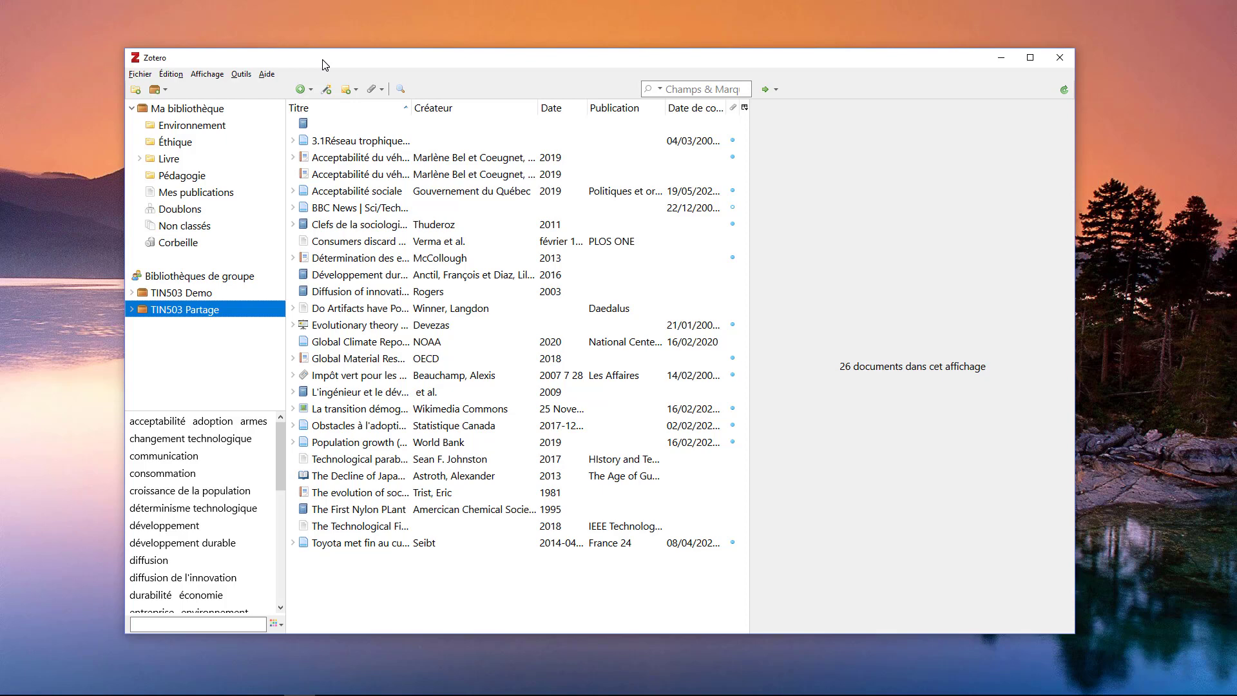
left_click_drag(326, 64, 330, 60)
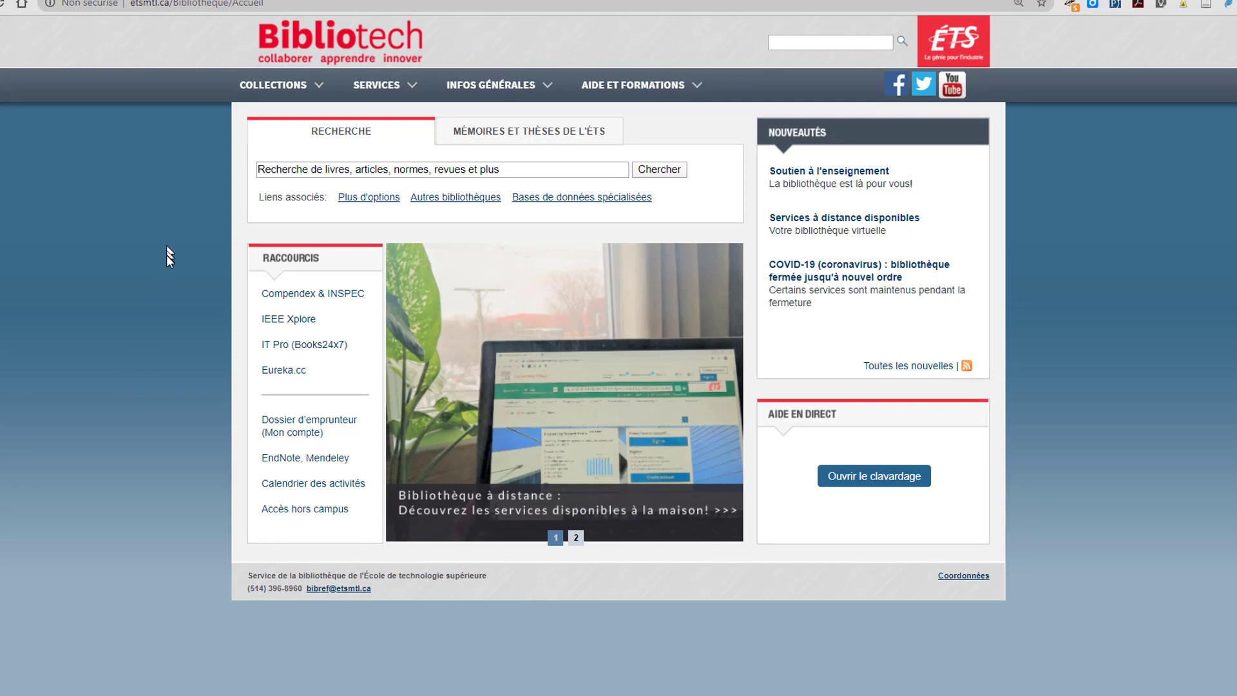
From the ÉTS library home page, open its Zotero reference-management page and read through the linked Installer Zotero guide.
left_click(292, 462)
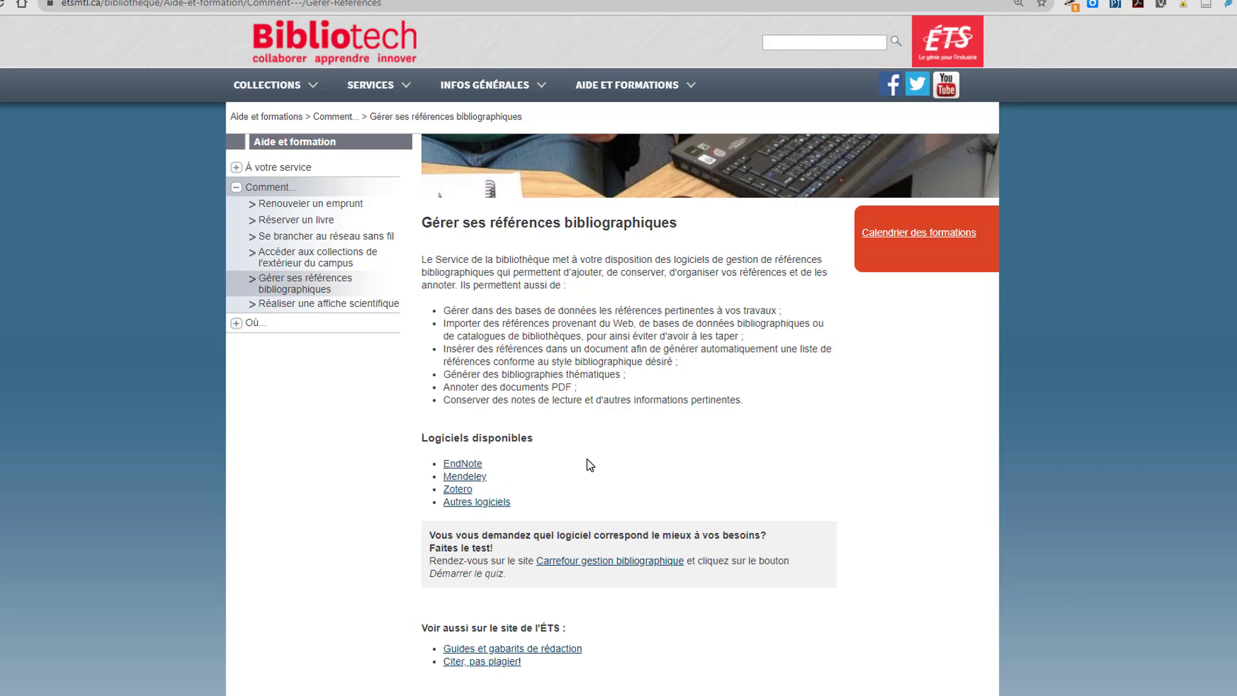
left_click(466, 490)
scroll(478, 483, "down", 4)
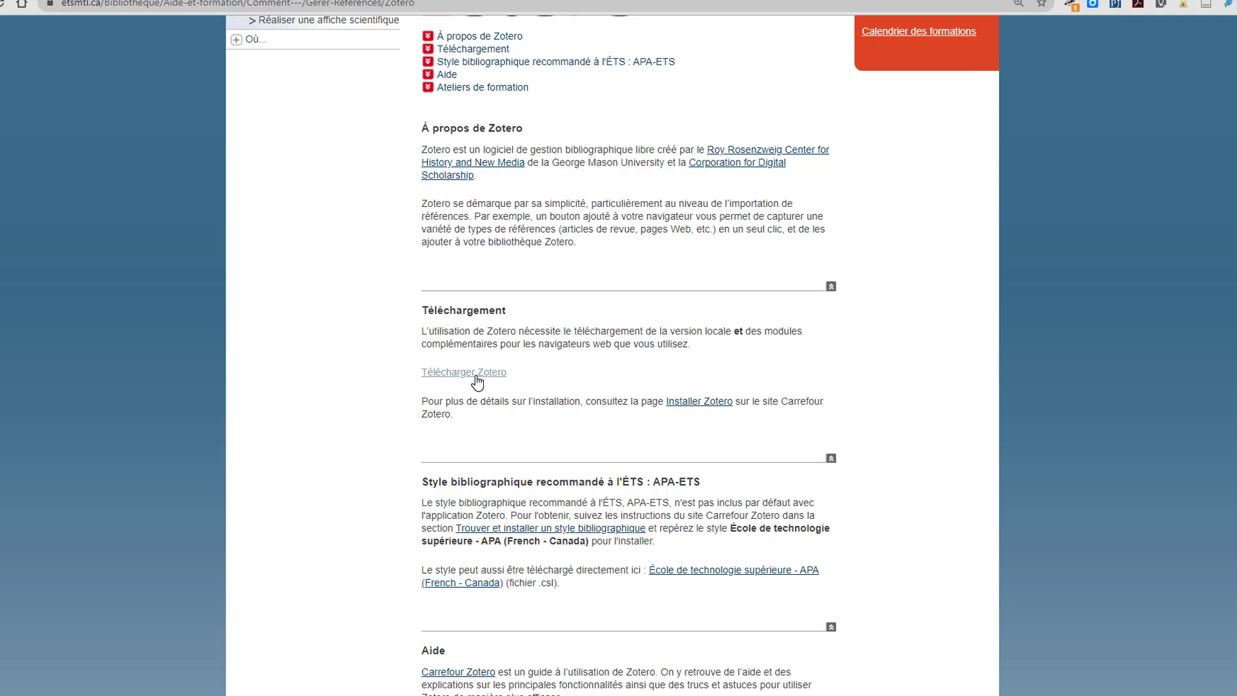
left_click(674, 403)
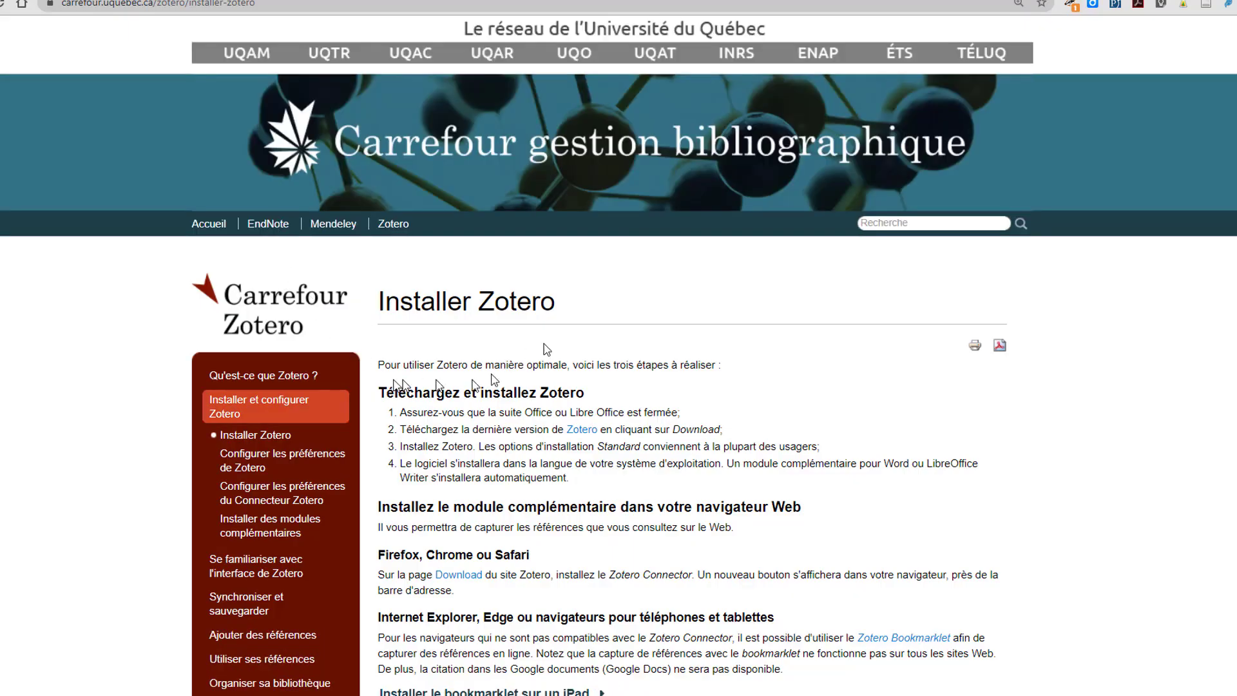
scroll(526, 494, "down", 2)
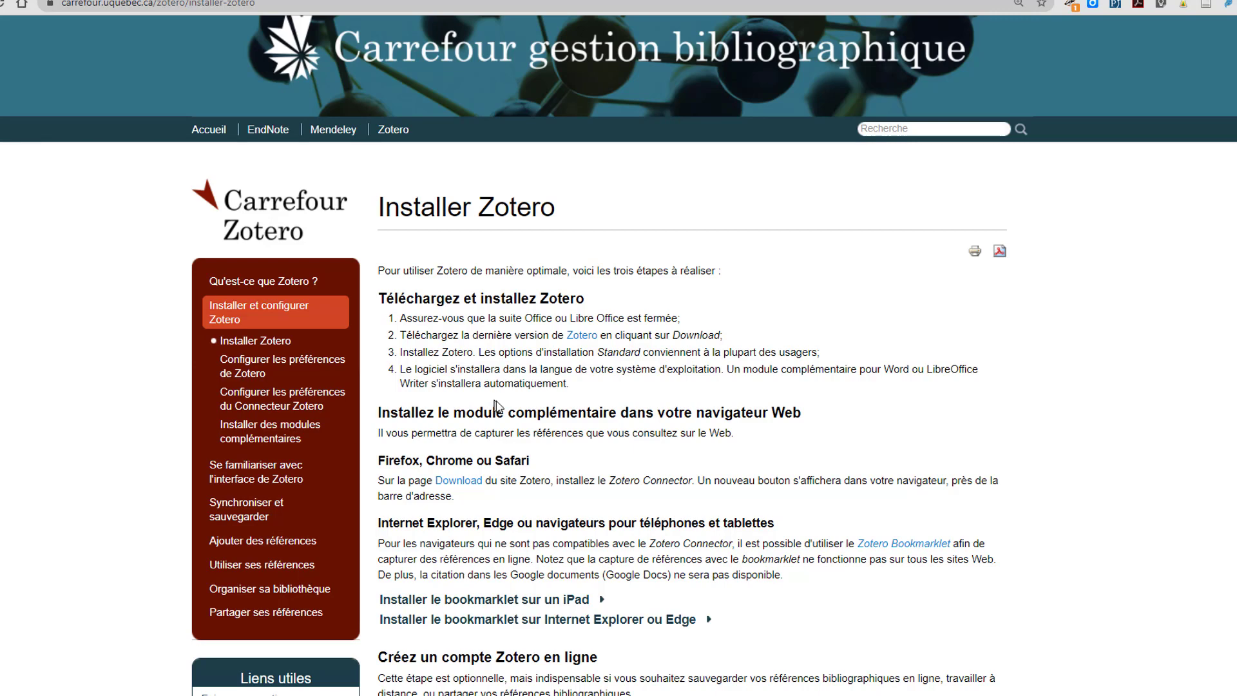
scroll(506, 419, "down", 2)
scroll(507, 420, "down", 1)
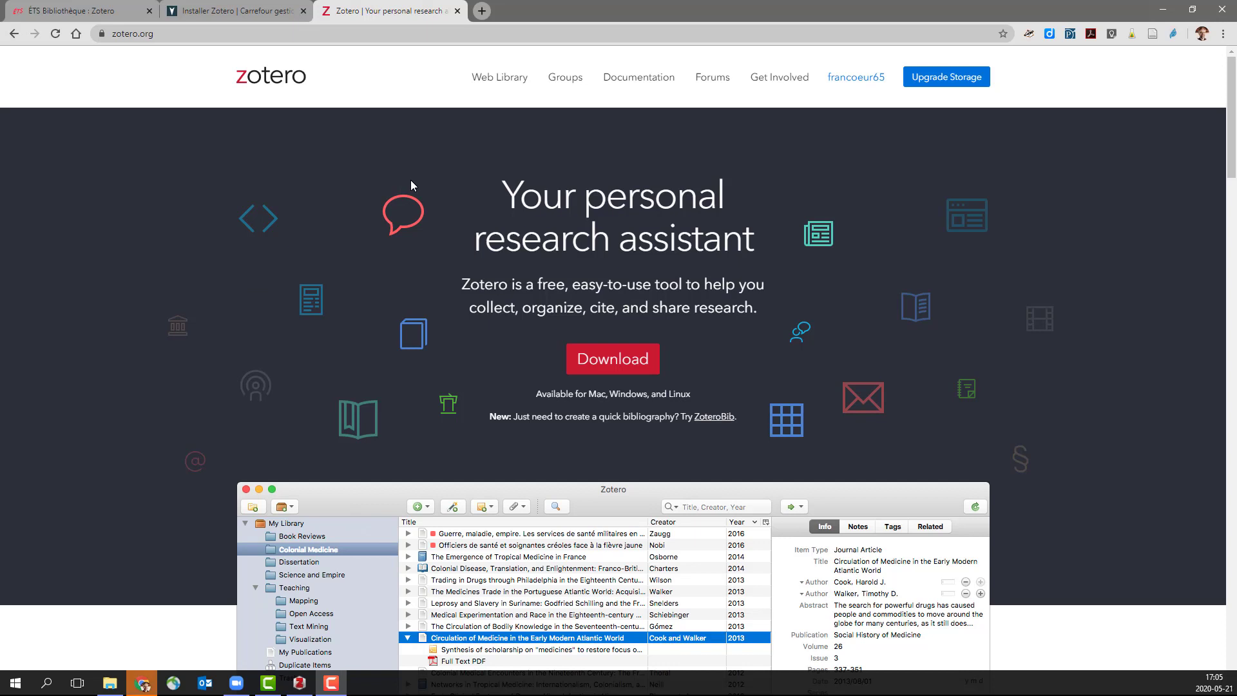
From the Zotero web library, open the groups page and create a group named Projet TIN503 with public, open membership.
left_click(489, 85)
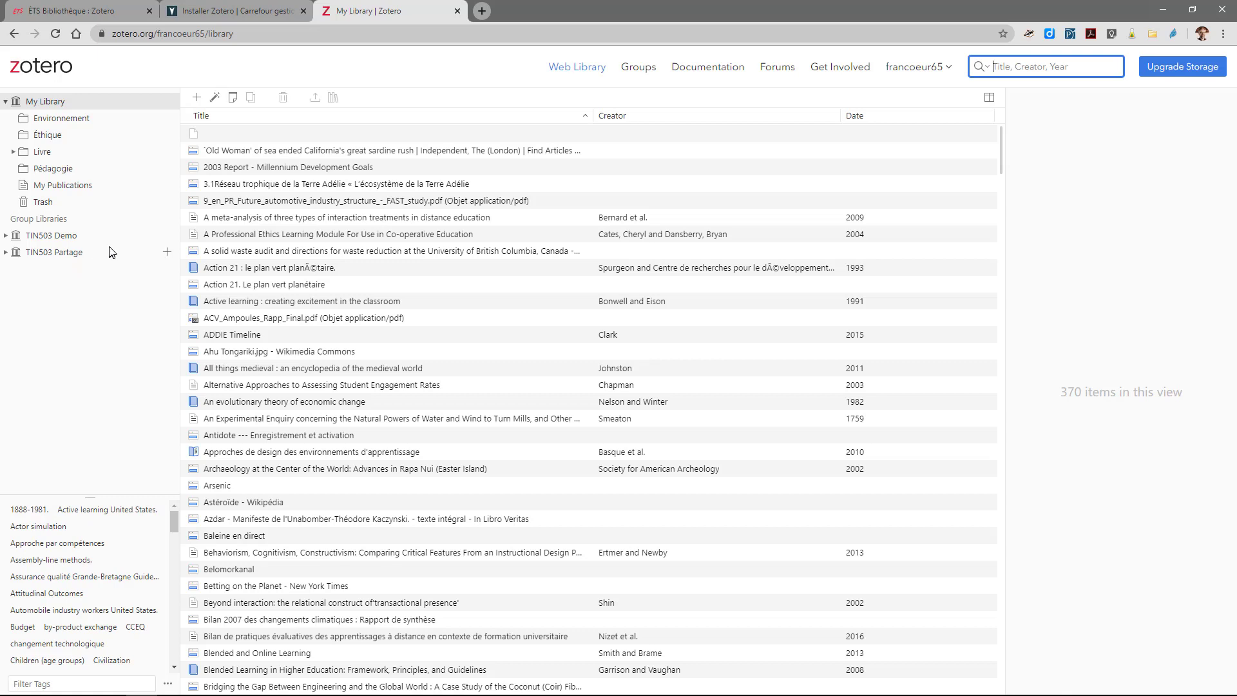
left_click(631, 70)
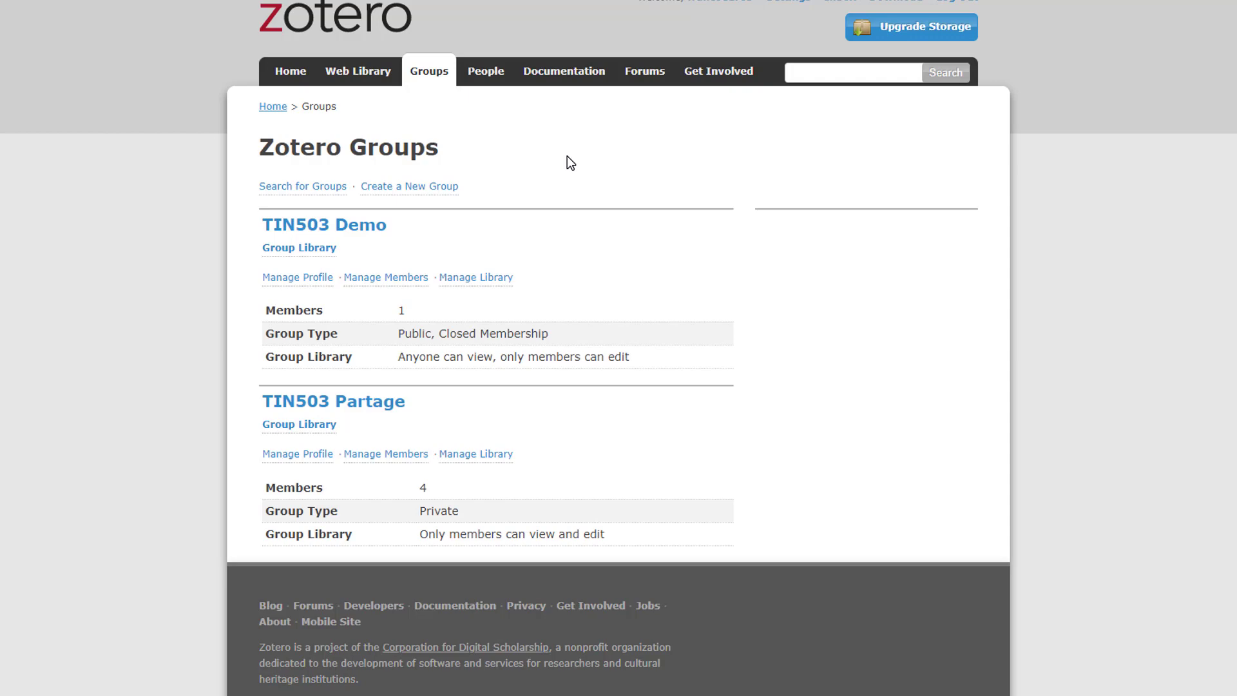
left_click(426, 191)
left_click(300, 267)
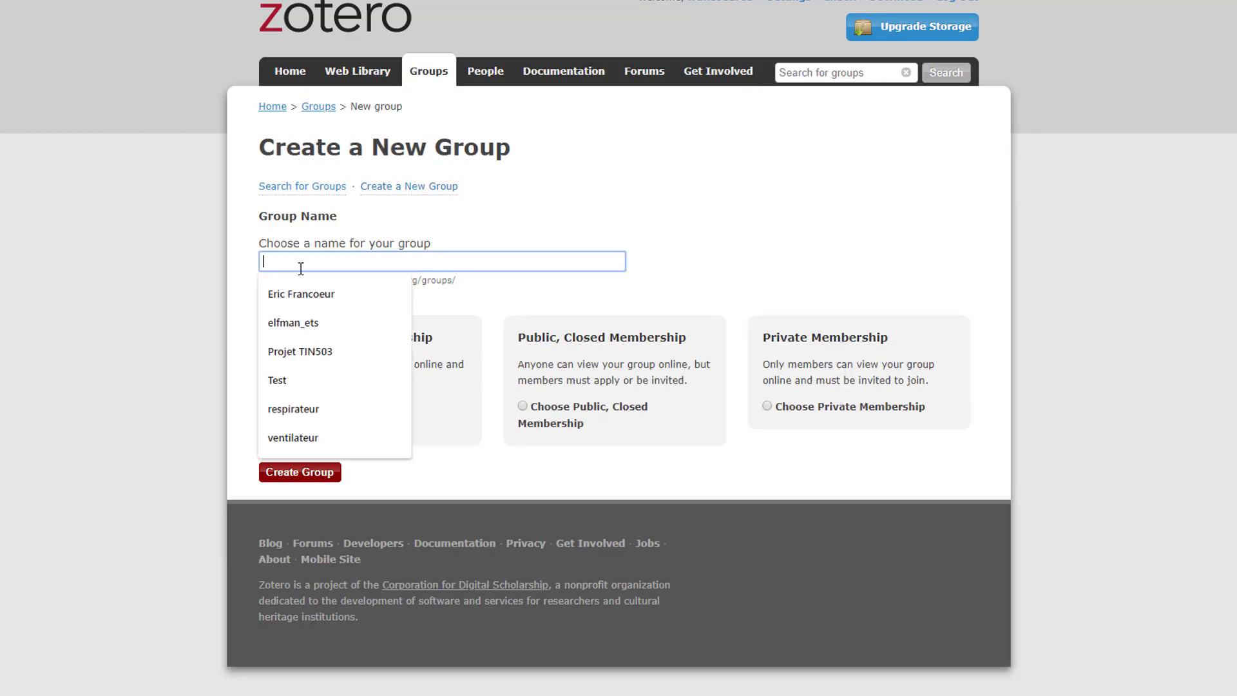
left_click(296, 351)
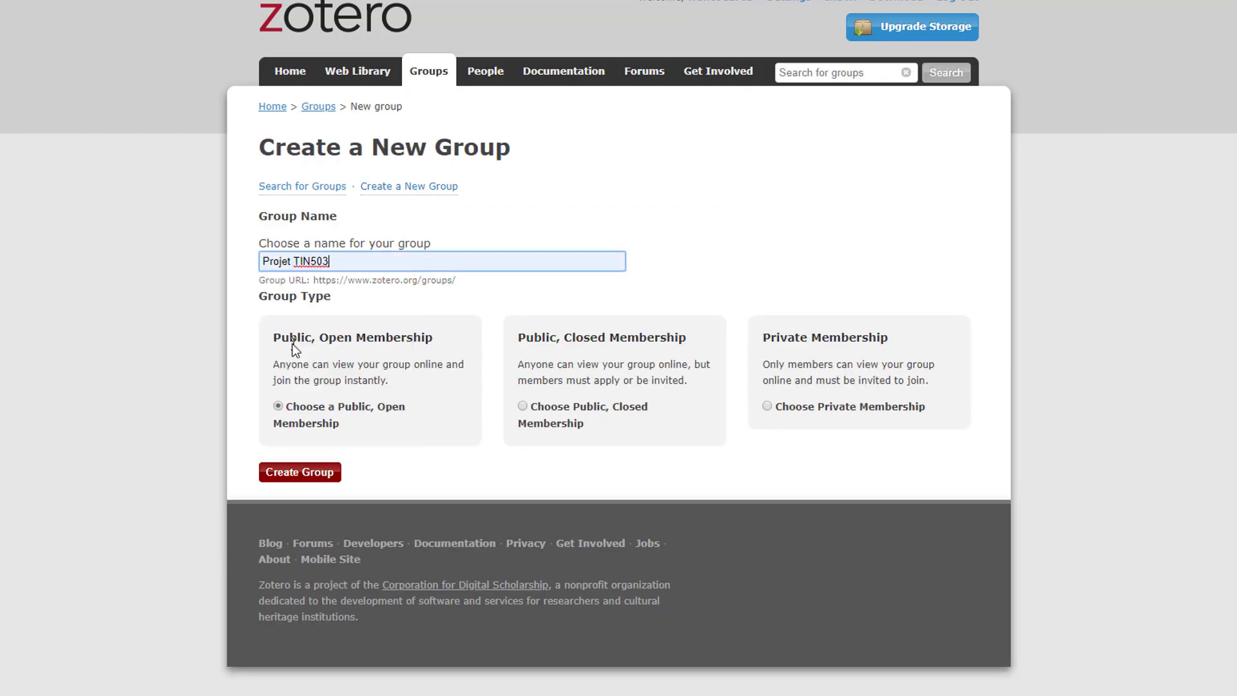
left_click(281, 482)
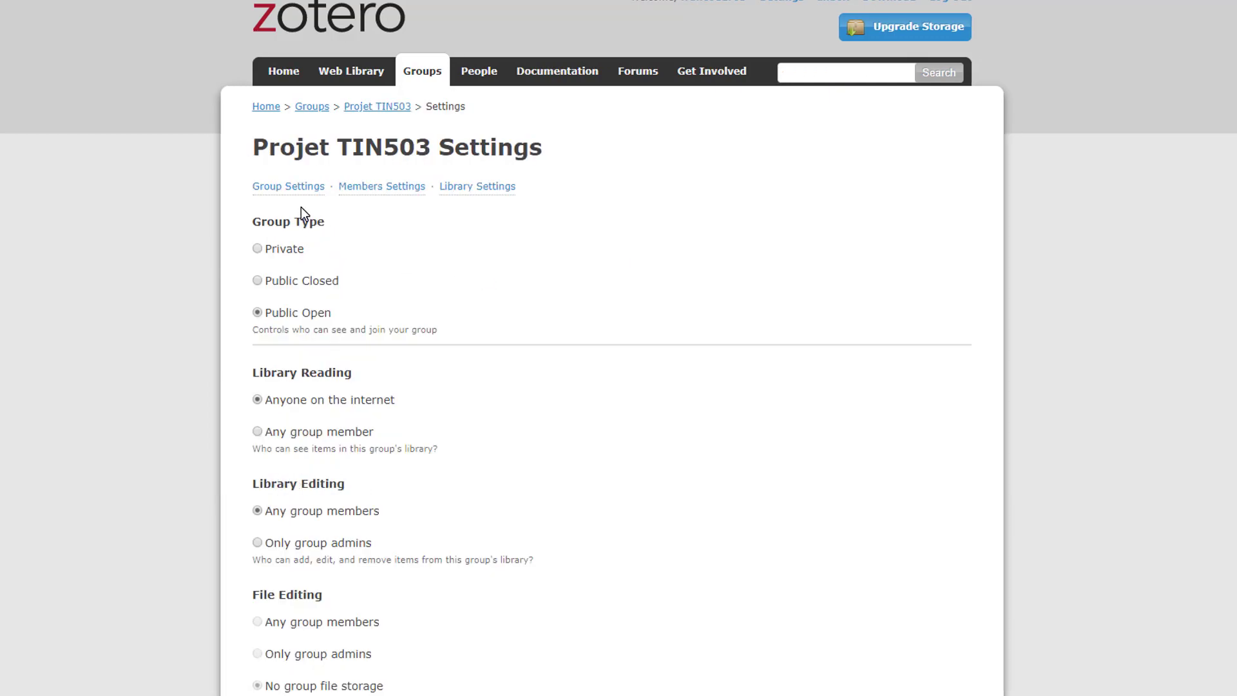
Select Public Closed as the Projet TIN503 group type and open the form for inviting members to the group.
left_click(257, 281)
left_click(403, 194)
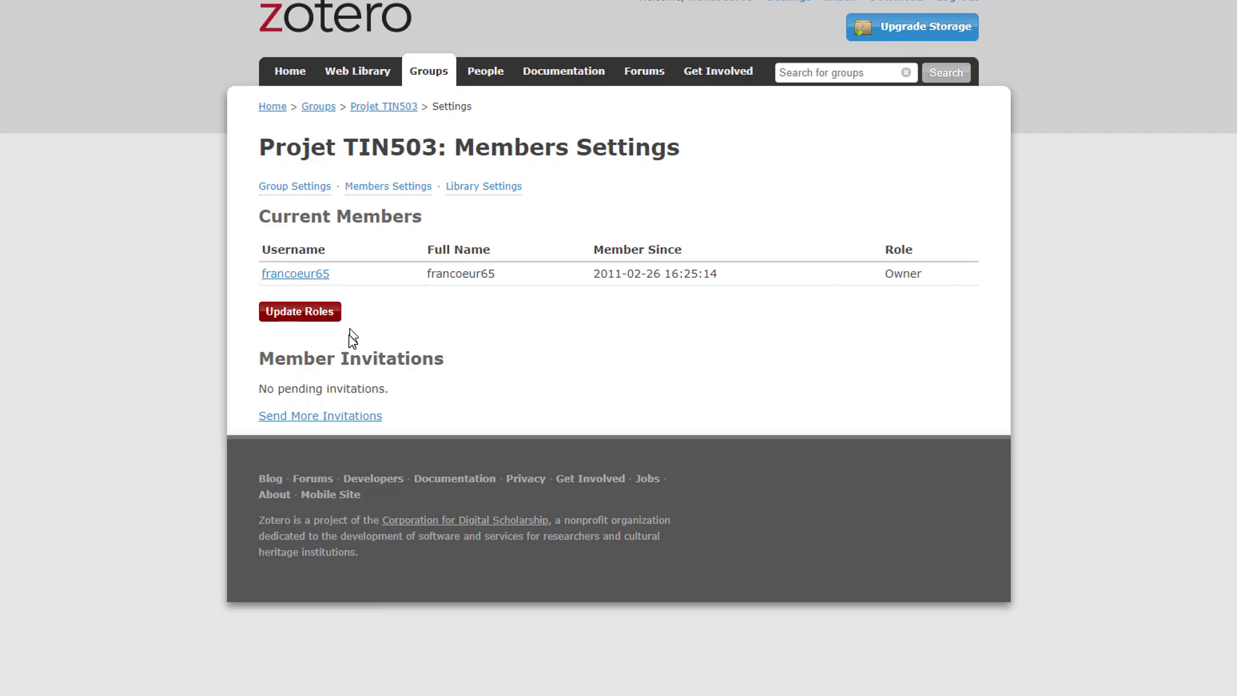
left_click(338, 416)
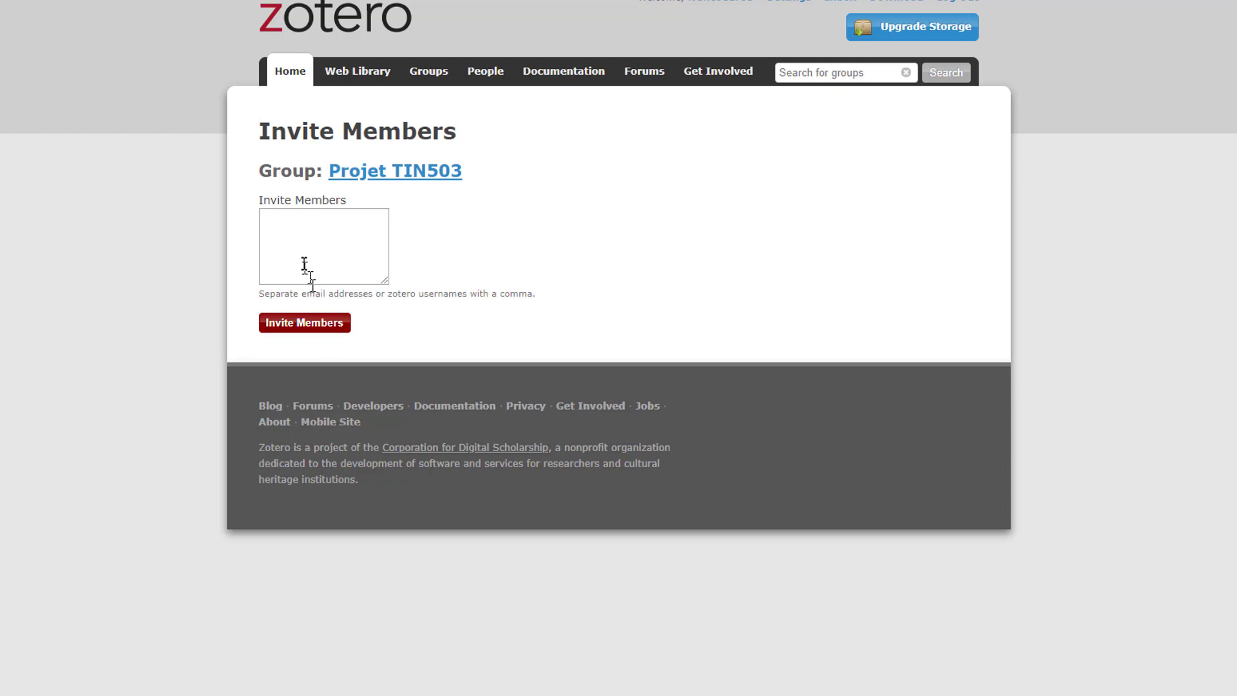
left_click(295, 229)
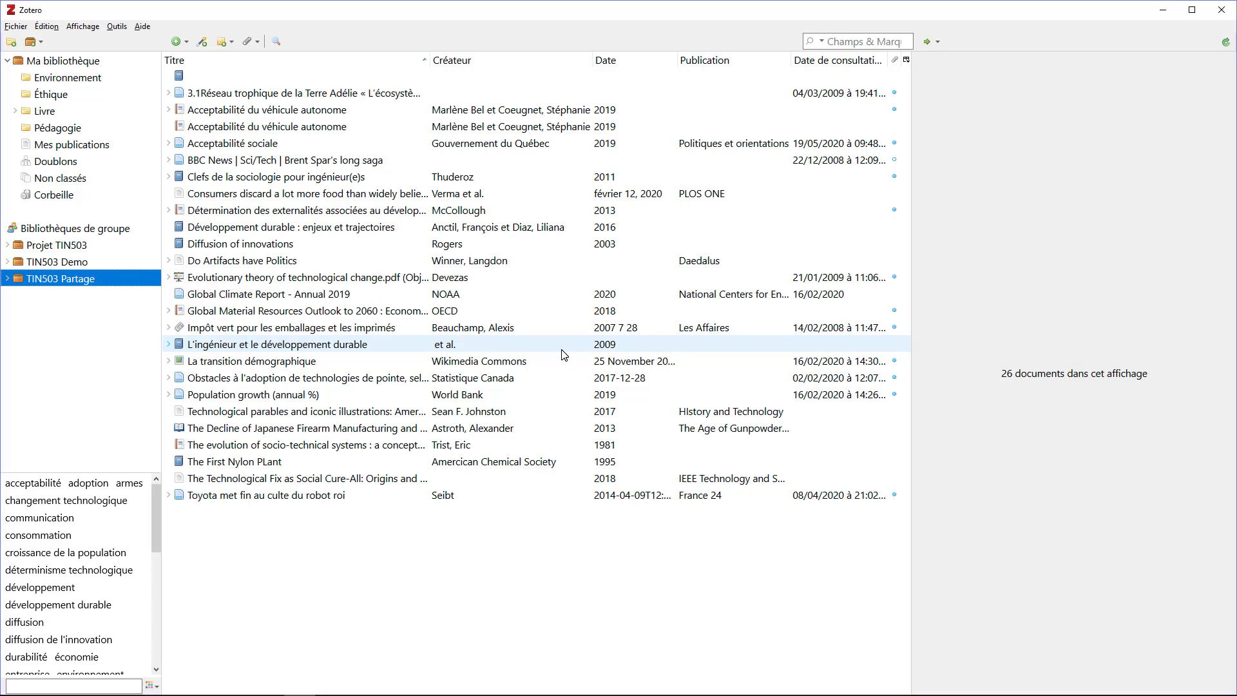
In the Zotero desktop app, select the Projet TIN503 group library and view the synchronisation preferences.
left_click(69, 249)
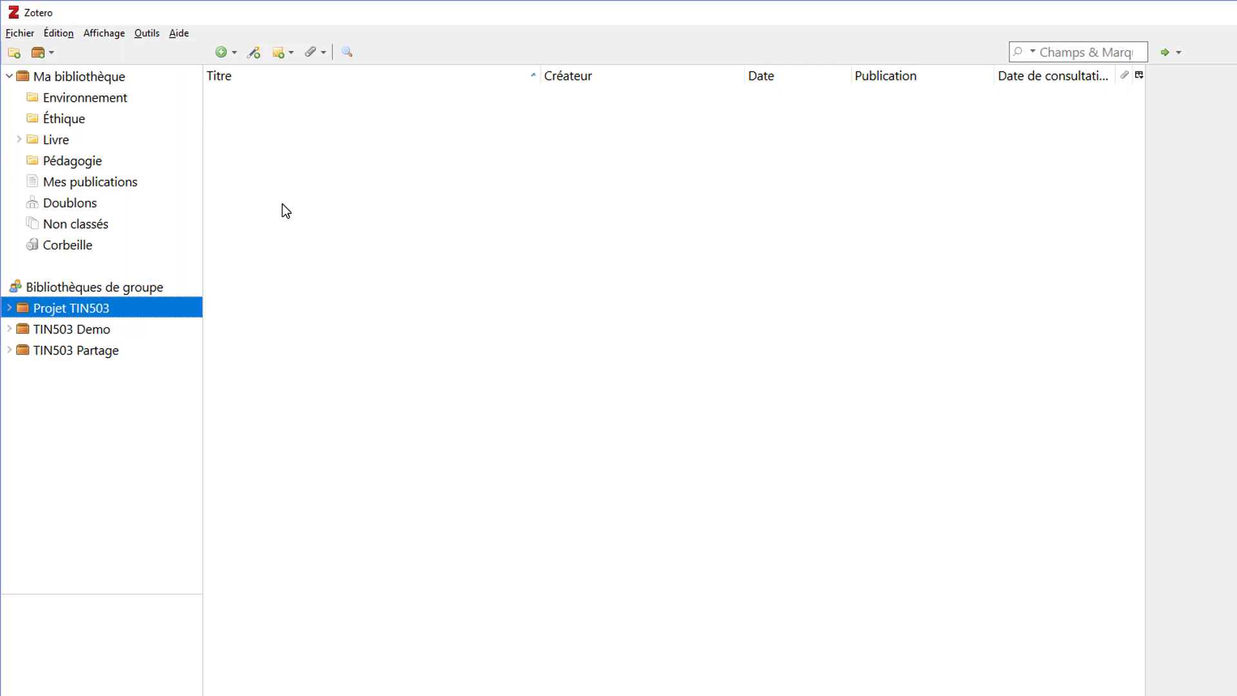
left_click(49, 37)
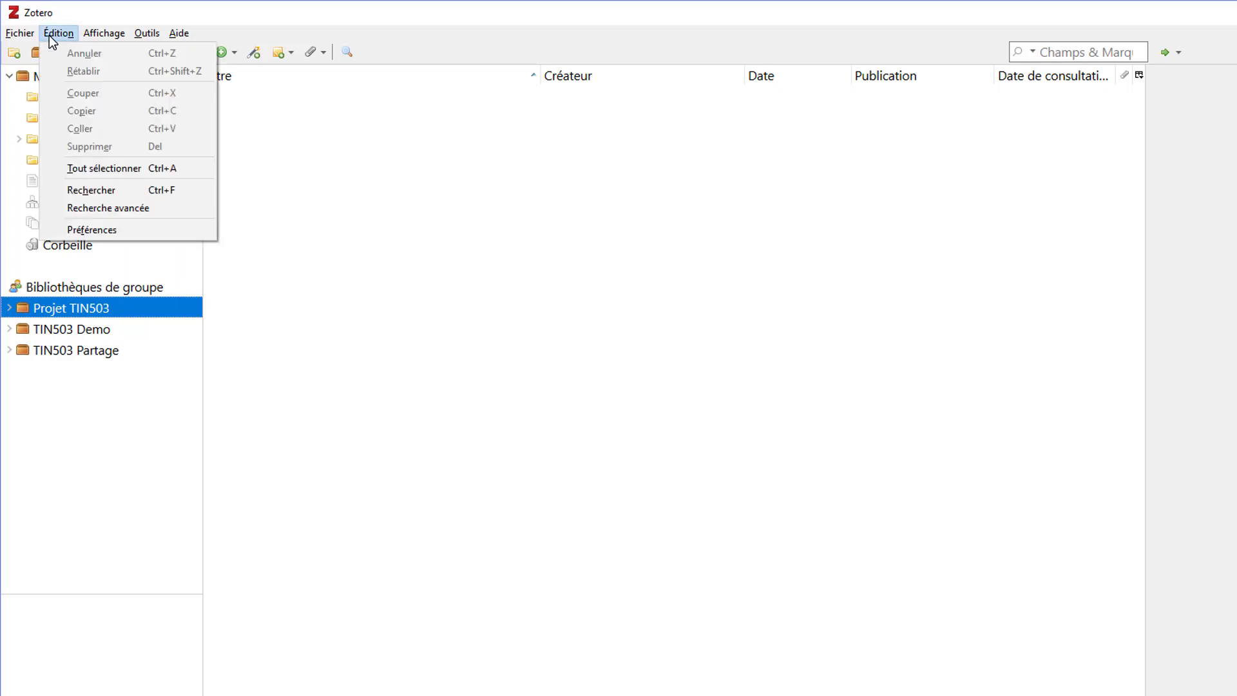
left_click(92, 230)
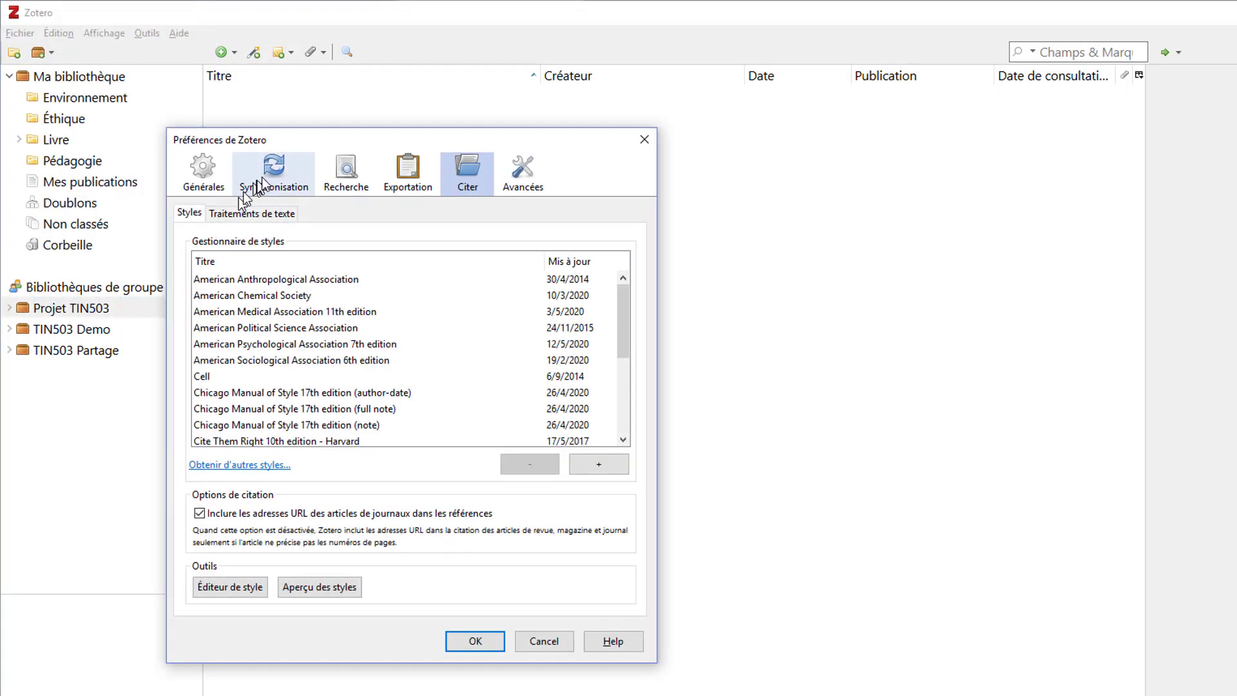
left_click(267, 180)
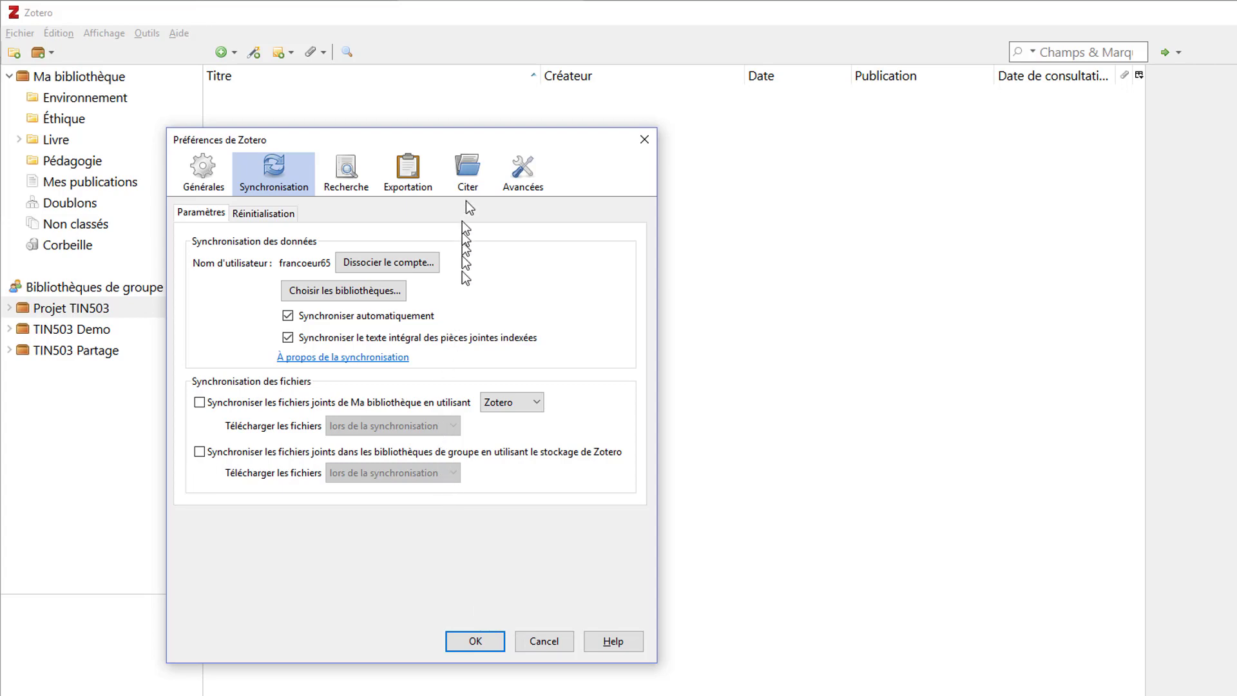
Remove the École de technologie supérieure - APA (French - Canada) style from the installed citation styles.
left_click(488, 178)
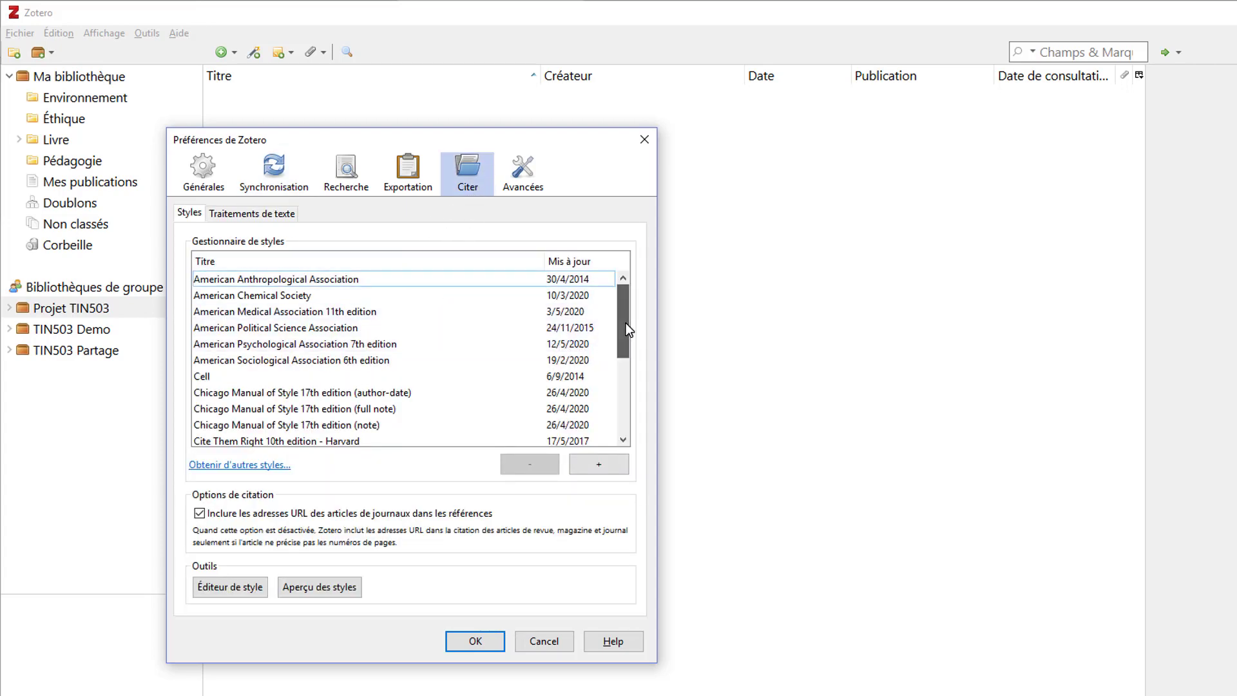
left_click_drag(625, 323, 613, 381)
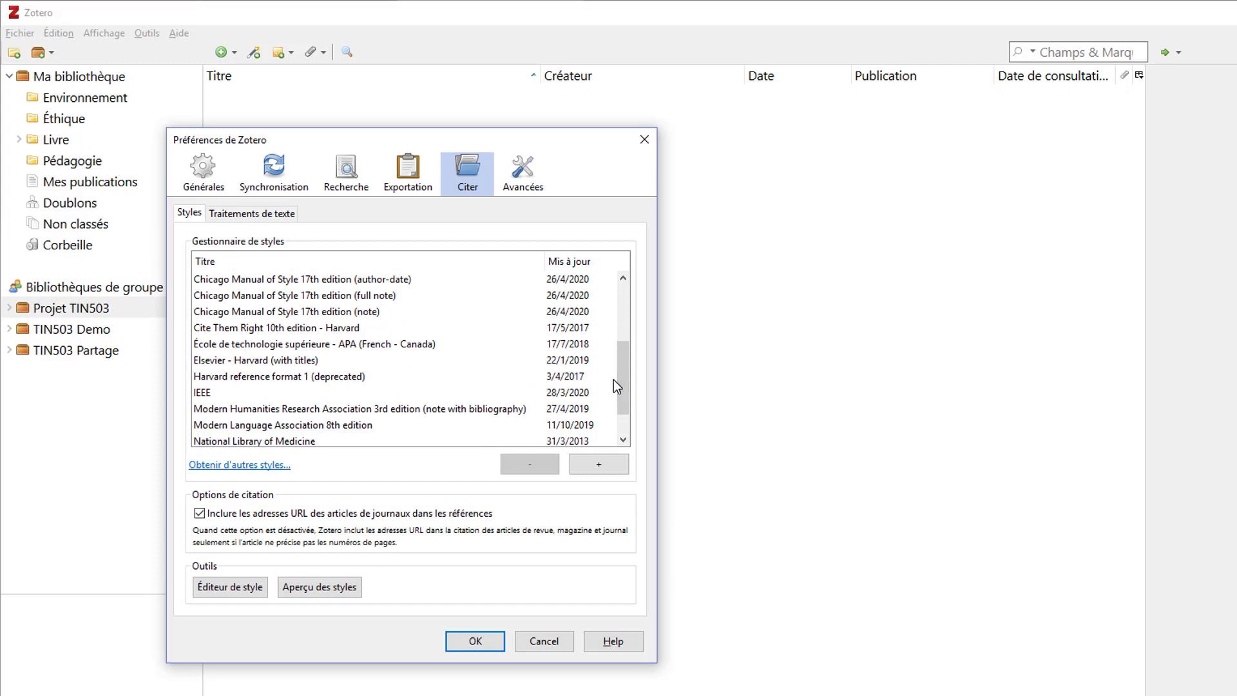
left_click(433, 345)
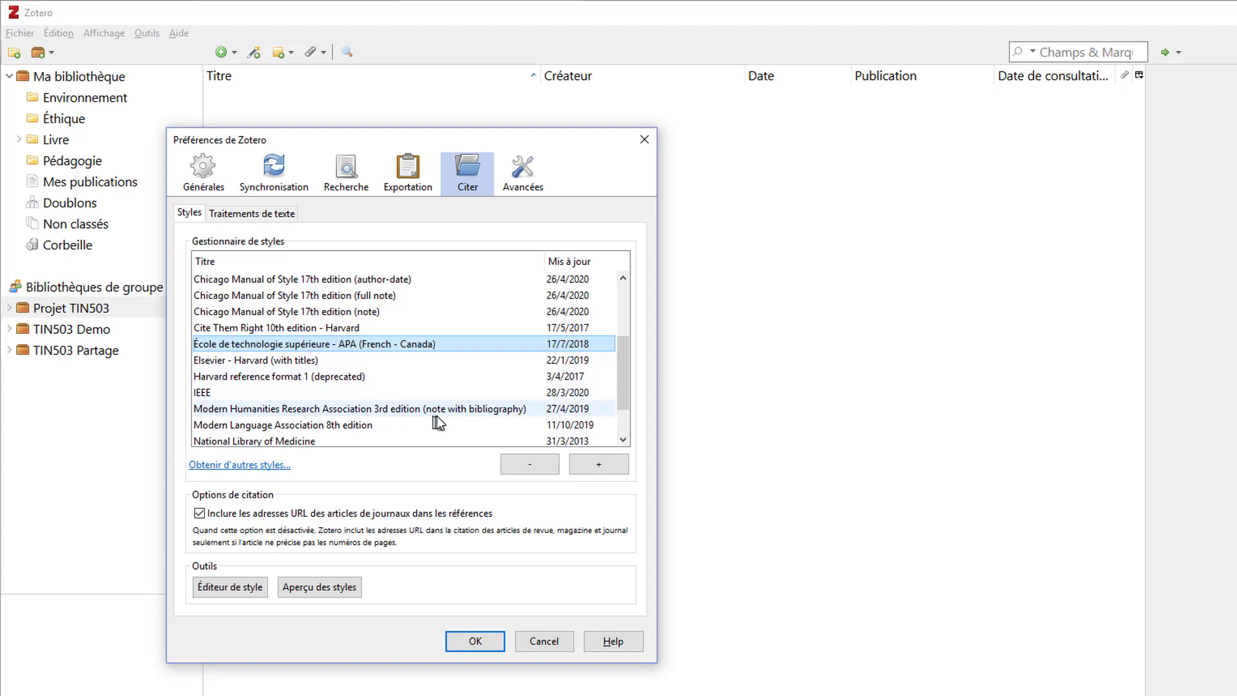
left_click(509, 458)
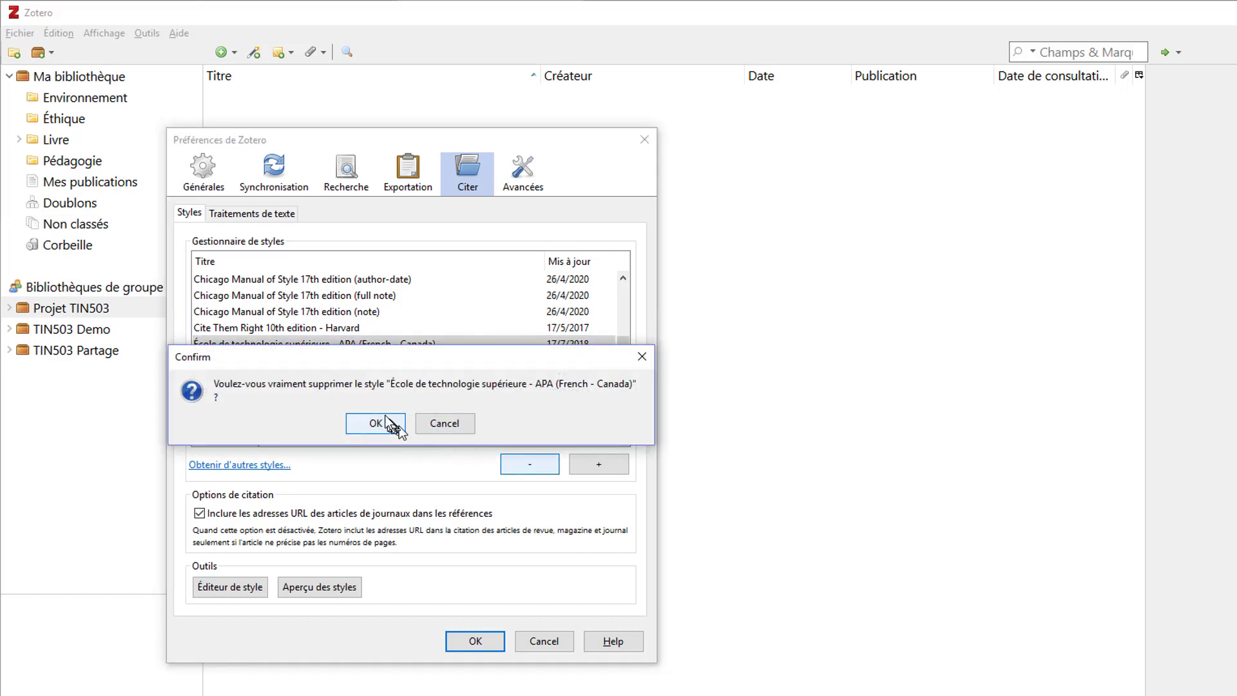
left_click(380, 422)
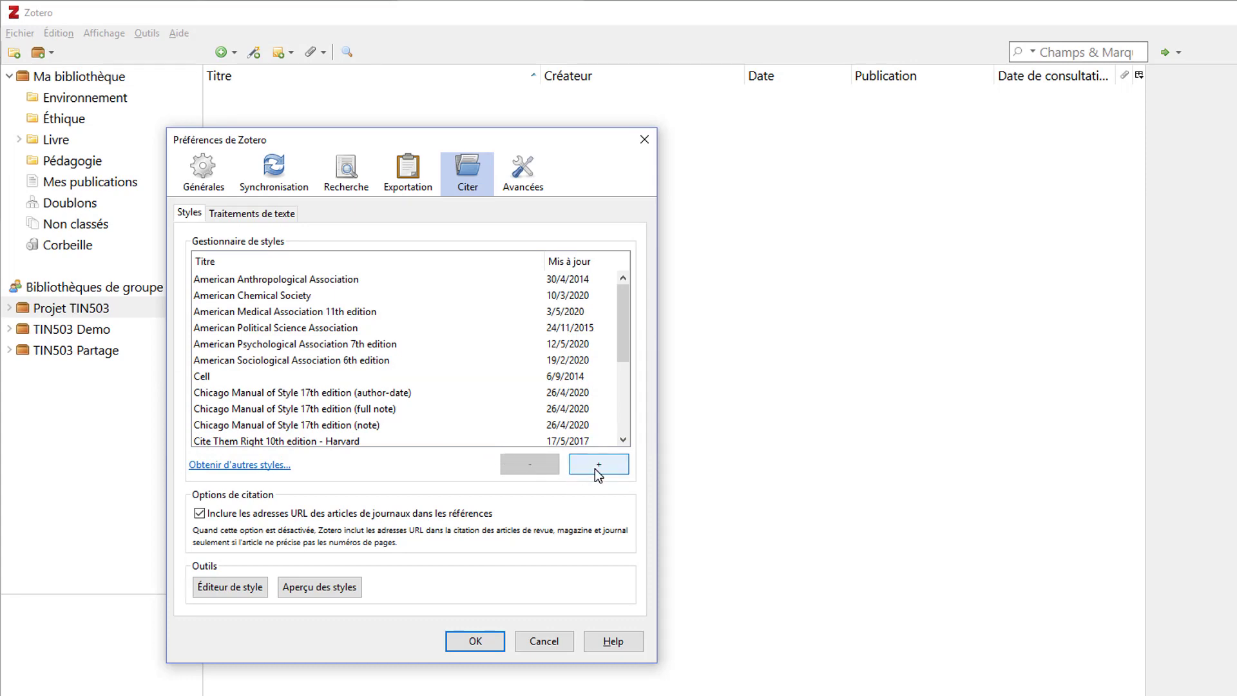
Search the Zotero Style Repository for "école de" and install the École de technologie supérieure - APA (French - Canada) style.
left_click(266, 465)
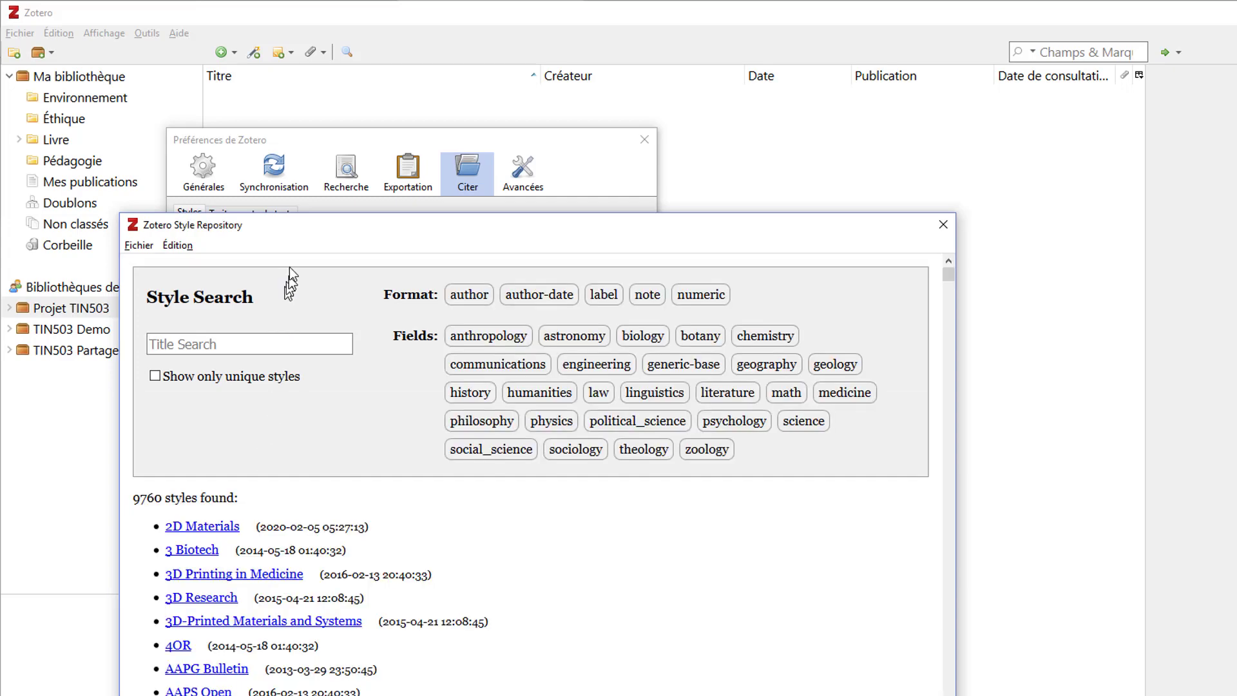
left_click_drag(312, 229, 337, 198)
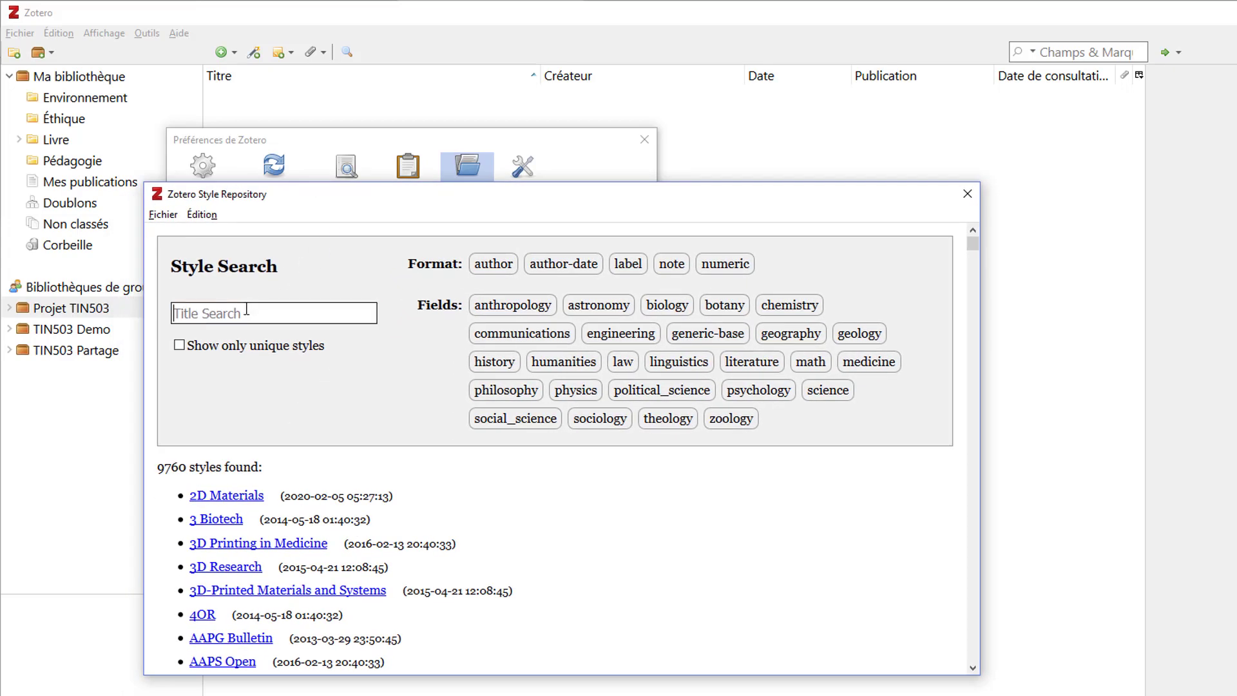
type("école")
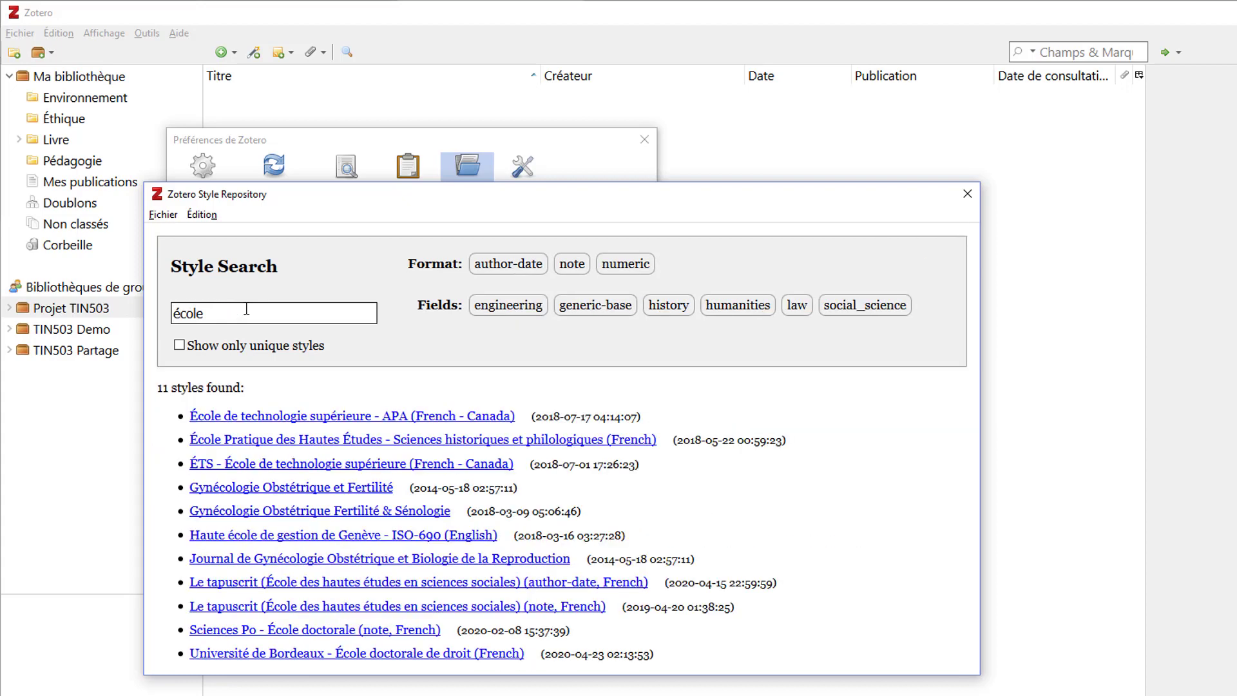
type(" de")
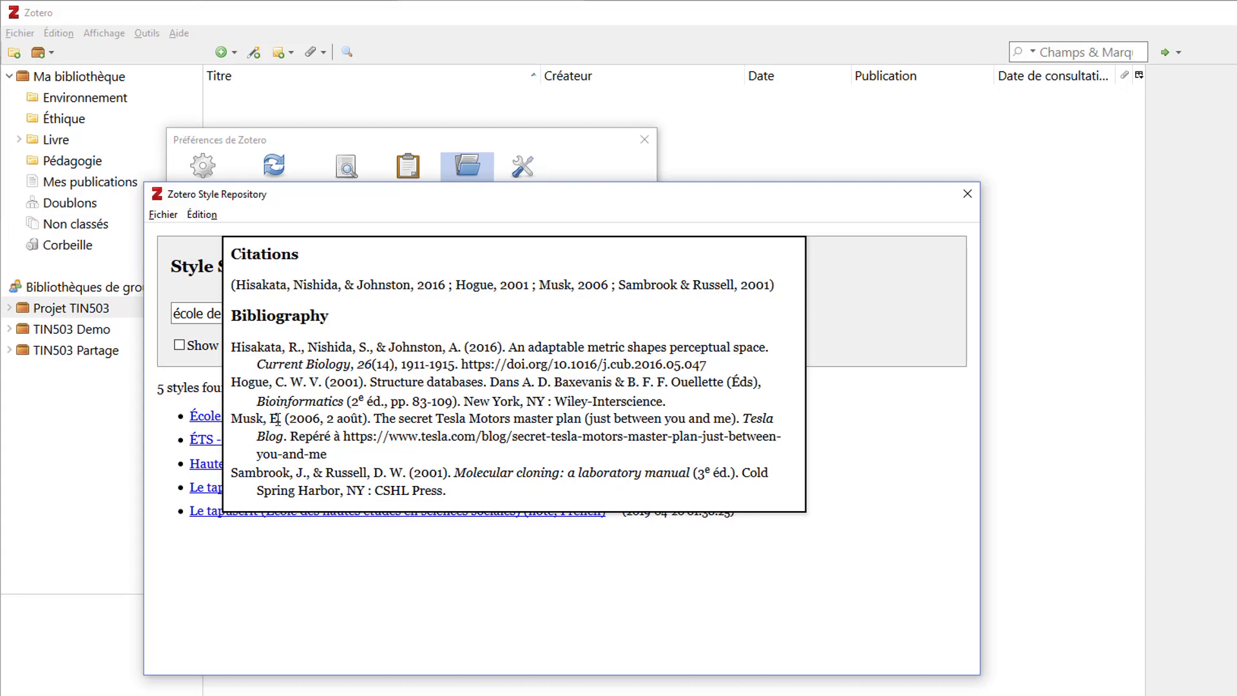
left_click(220, 417)
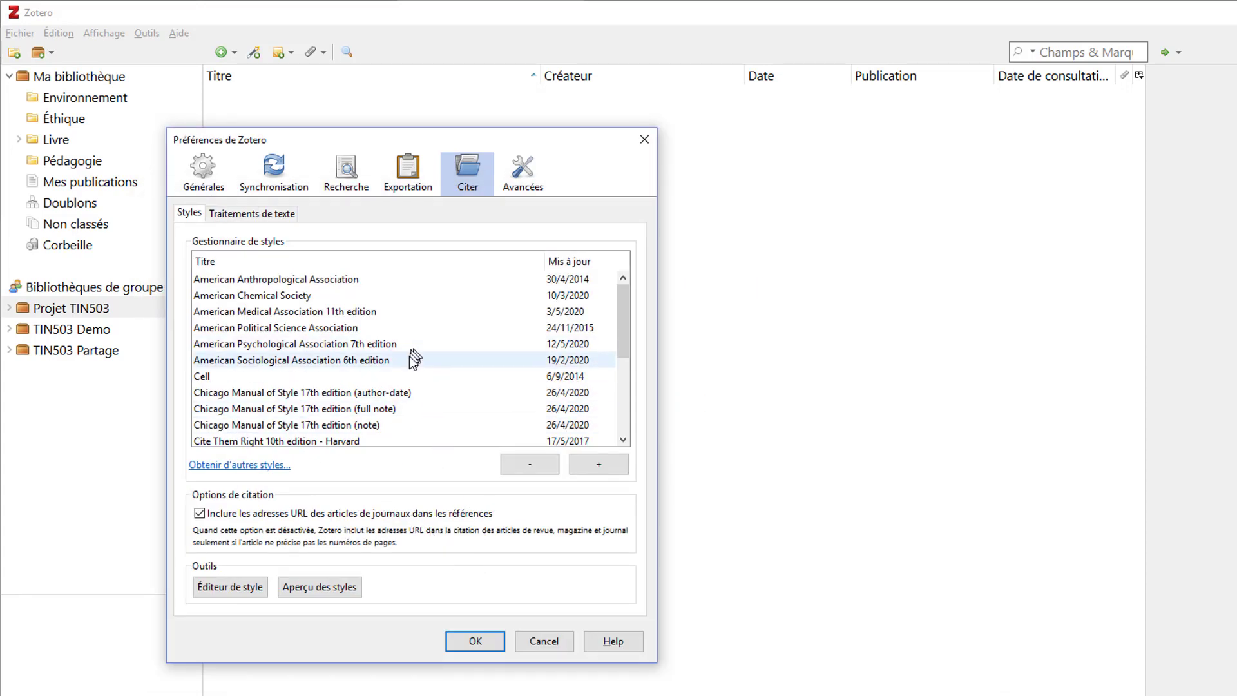
Select the École de technologie supérieure - APA (French - Canada) style among the installed styles and accept the preferences.
scroll(380, 381, "down", 3)
scroll(377, 387, "down", 1)
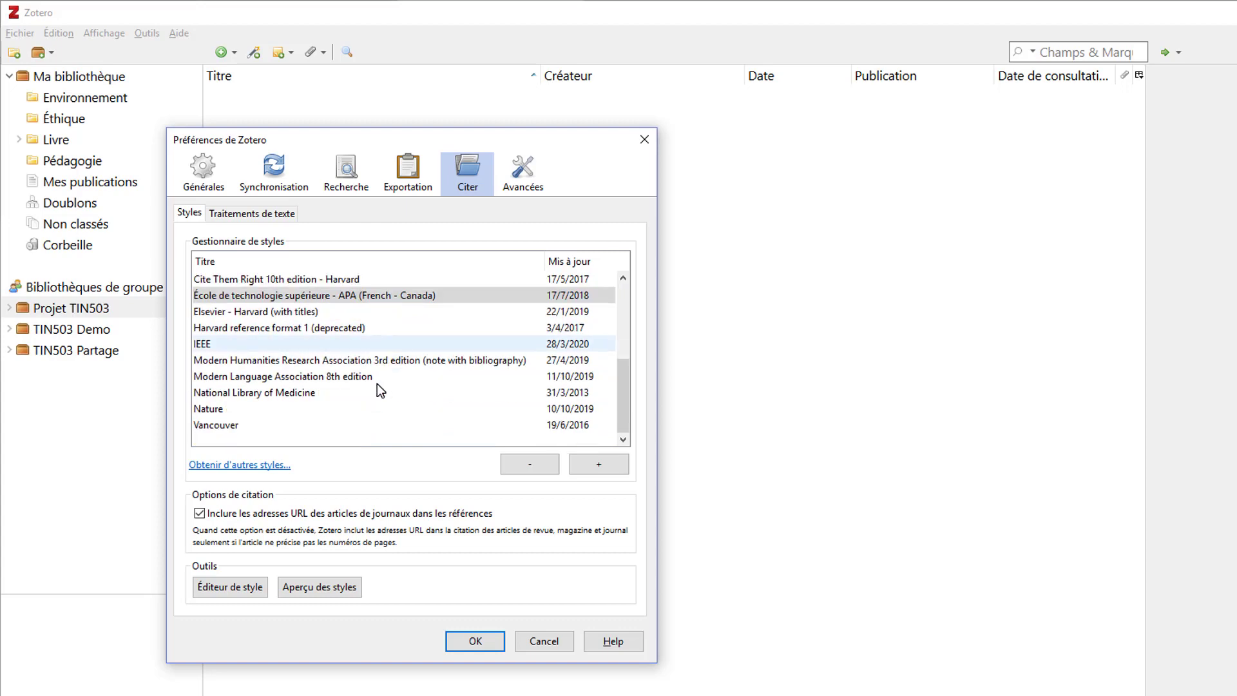
left_click(374, 301)
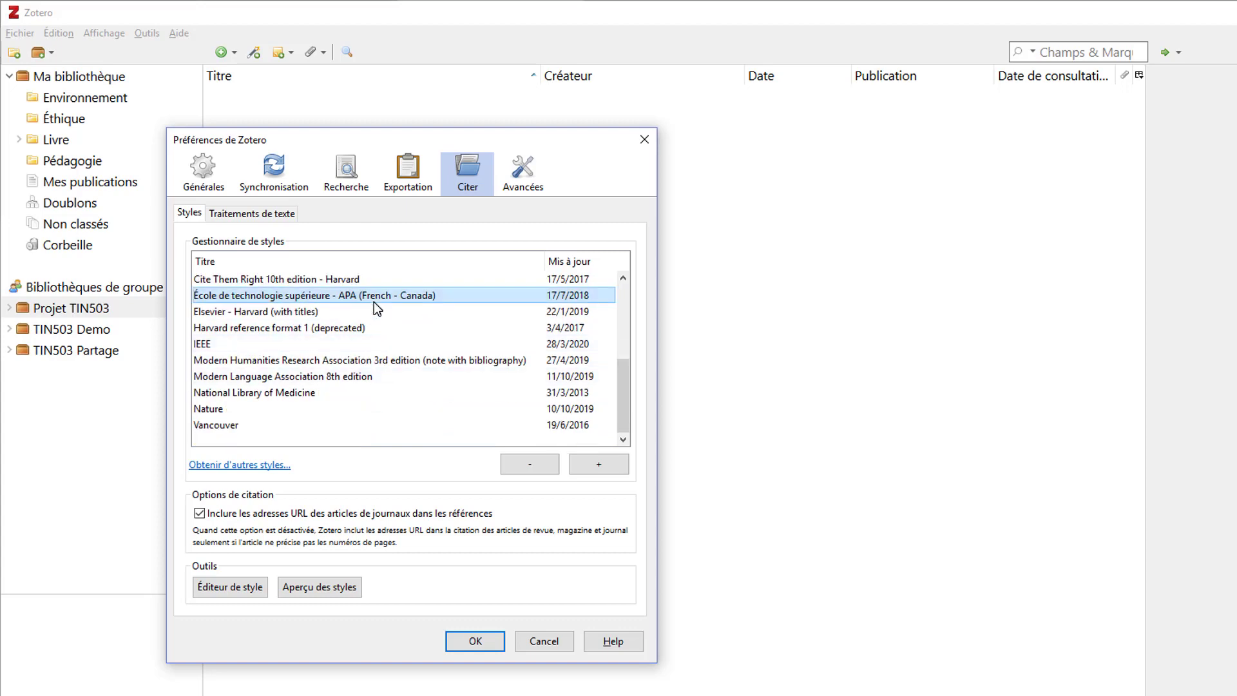
left_click(476, 641)
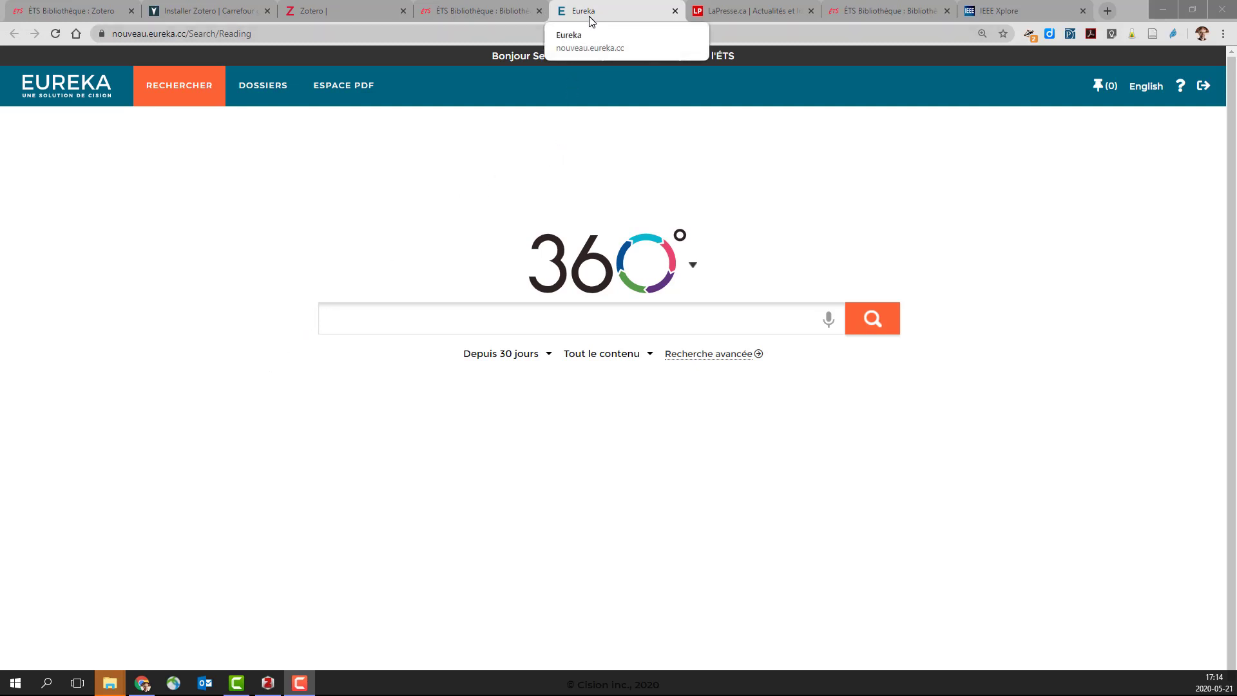
In the browser, look at the La Presse and Eureka pages and open IEEE Xplore from the ÉTS library home page.
left_click(719, 17)
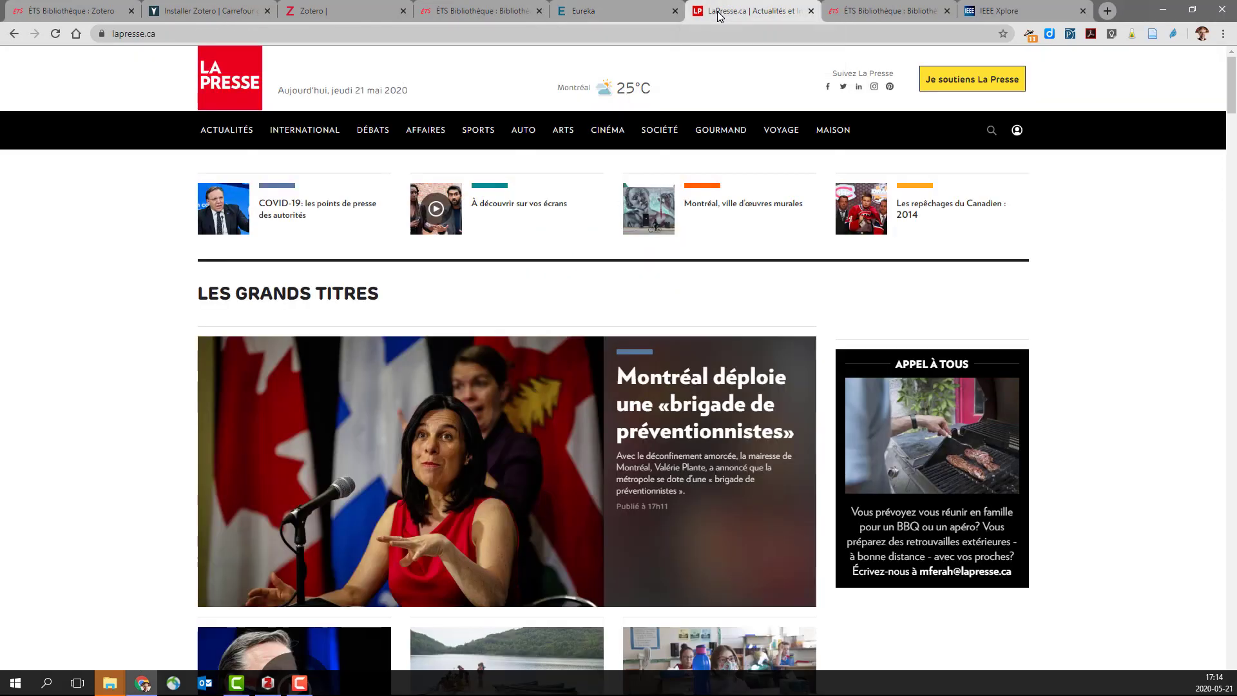
left_click(640, 13)
left_click(858, 12)
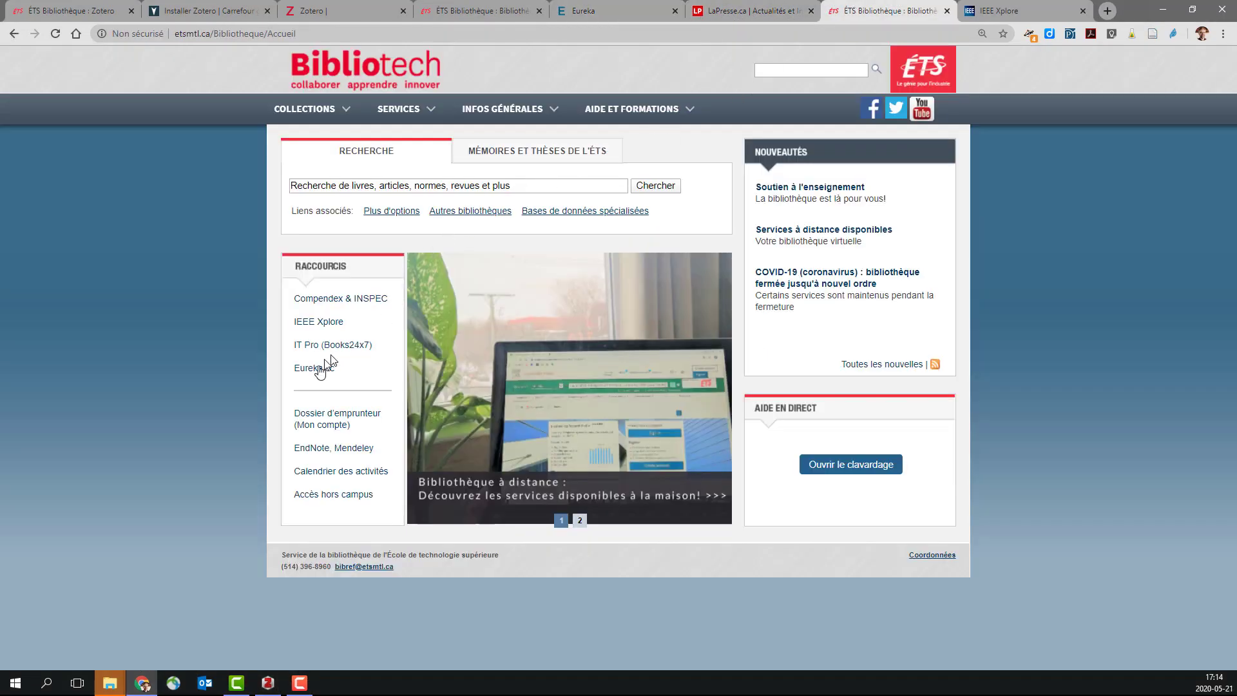
left_click(317, 322)
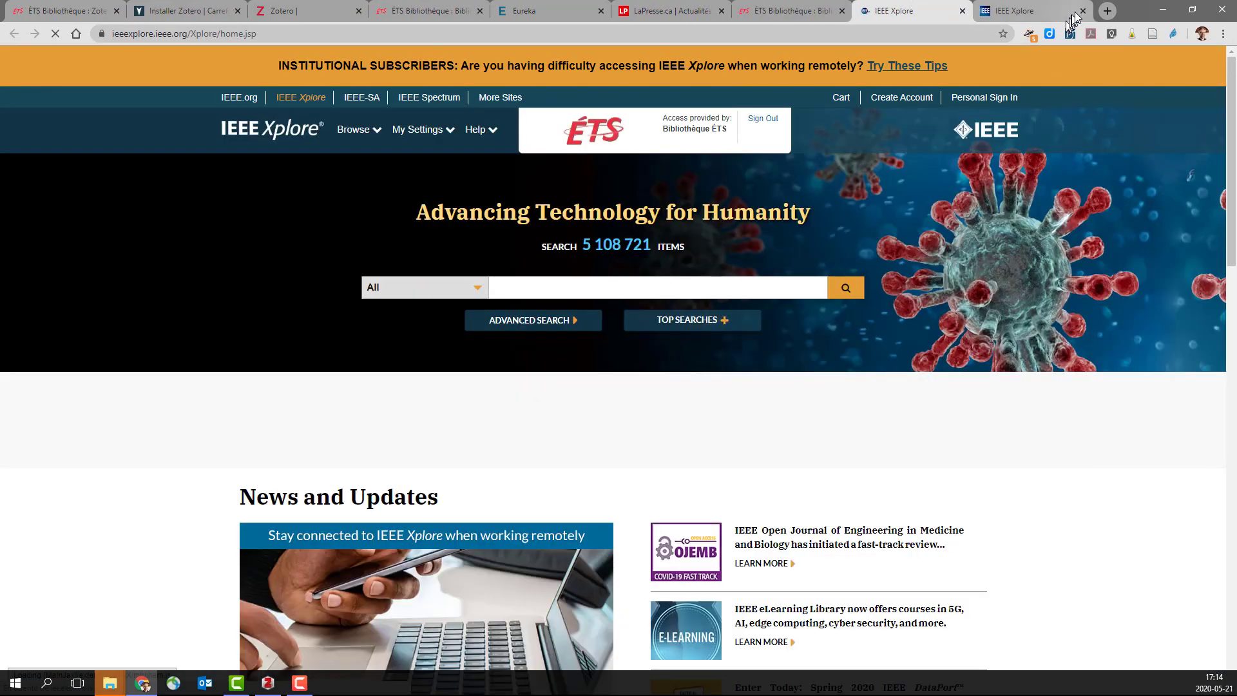
With the Projet TIN503 group library selected in Zotero, save the Eureka article "Printemps contre COVID-19" to it from the browser.
left_click(1083, 11)
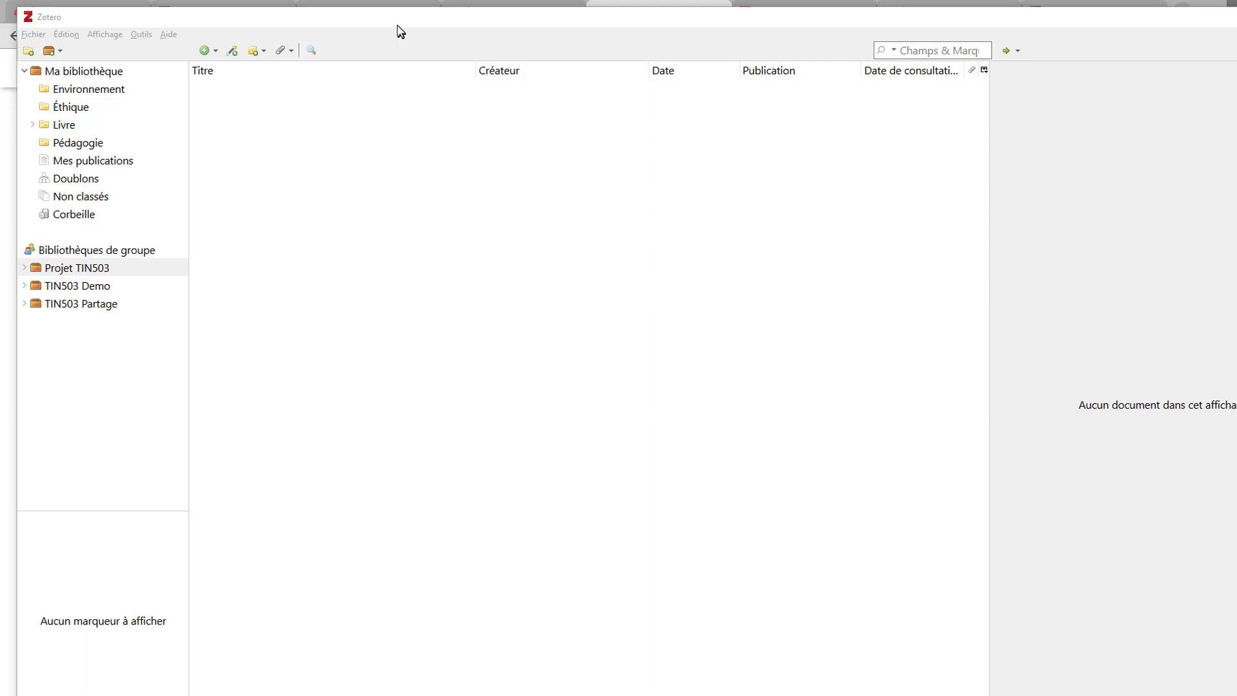
left_click(80, 268)
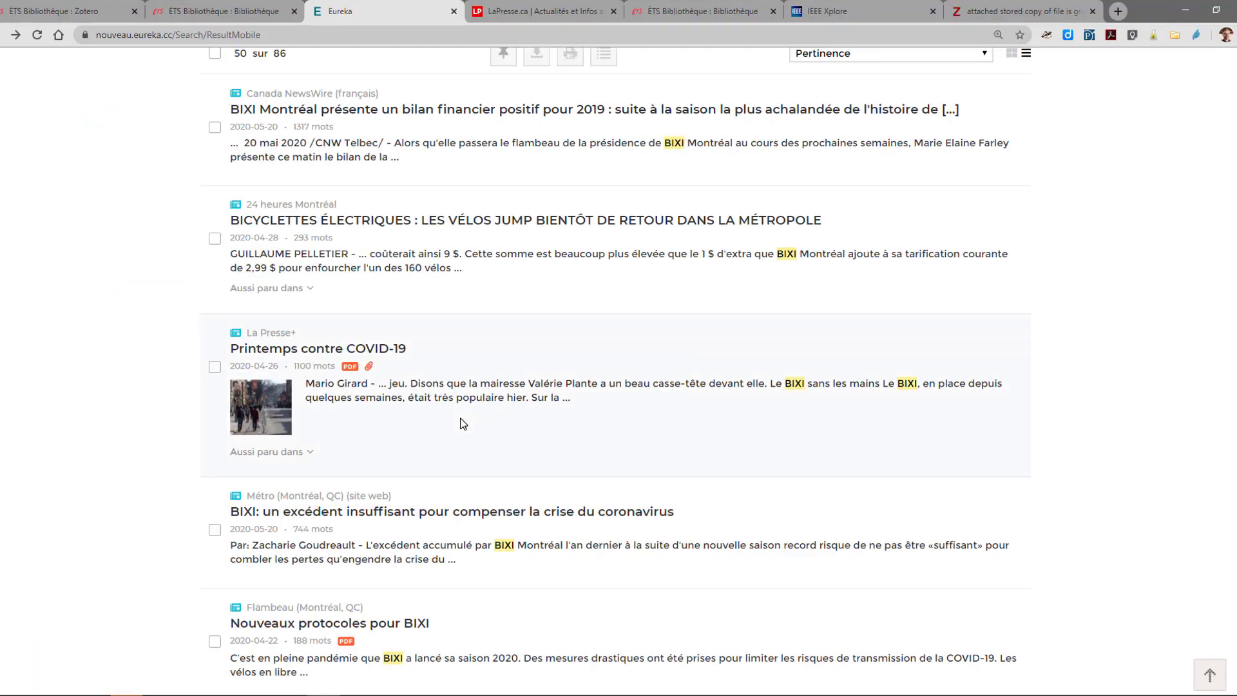
scroll(461, 418, "up", 3)
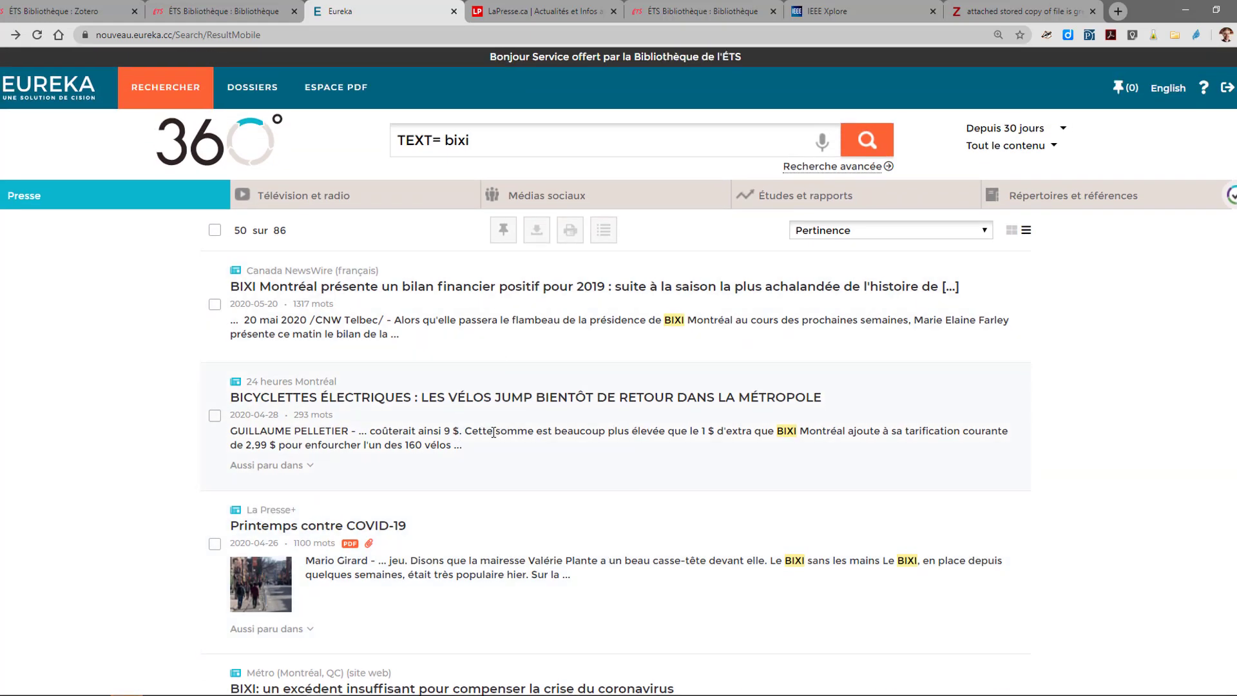
scroll(494, 432, "down", 1)
scroll(494, 431, "down", 1)
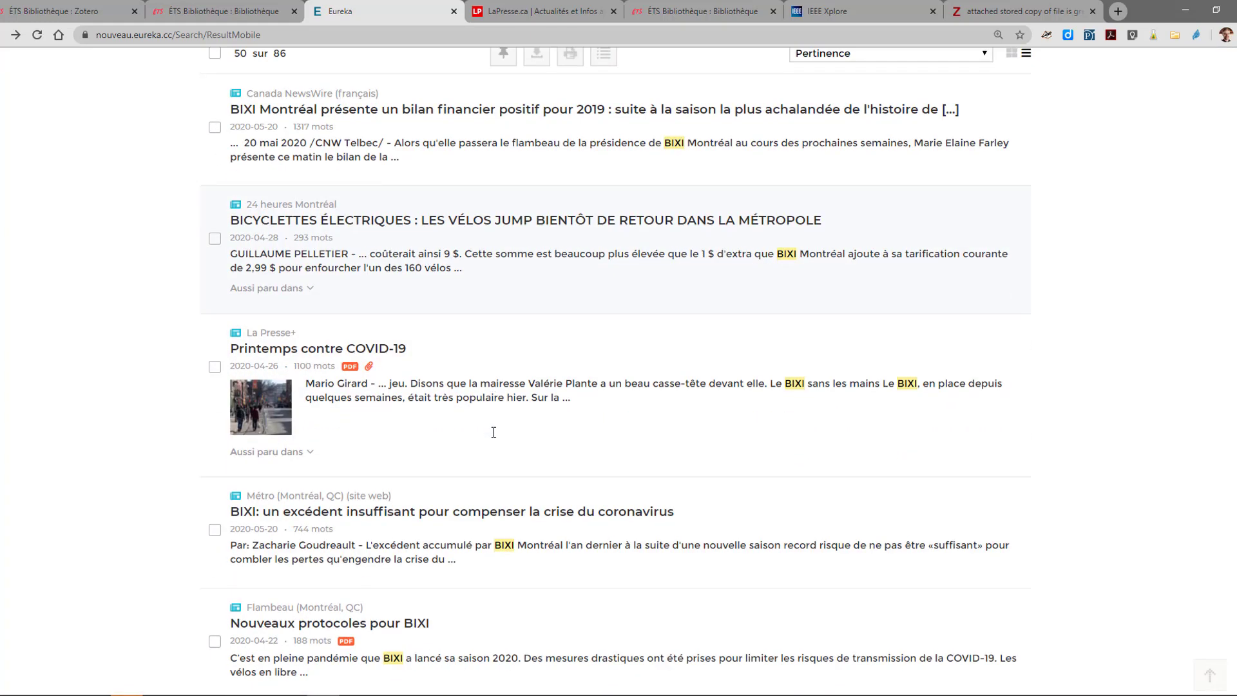
left_click(371, 352)
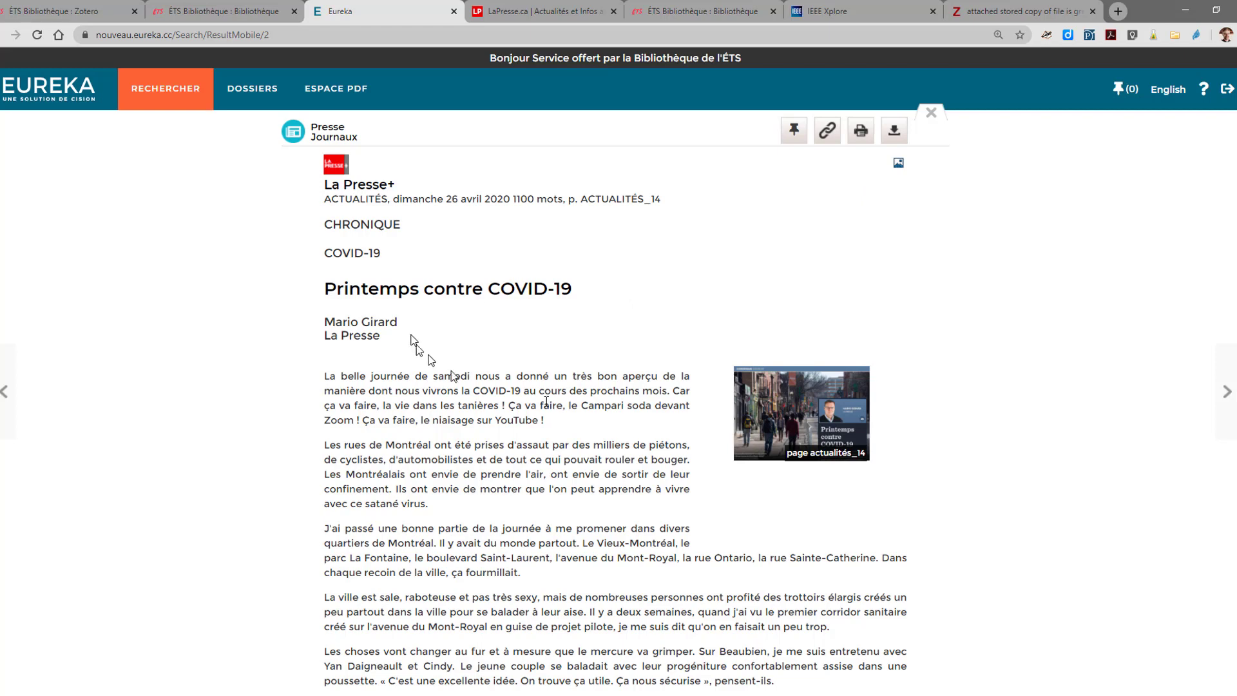
left_click(1175, 40)
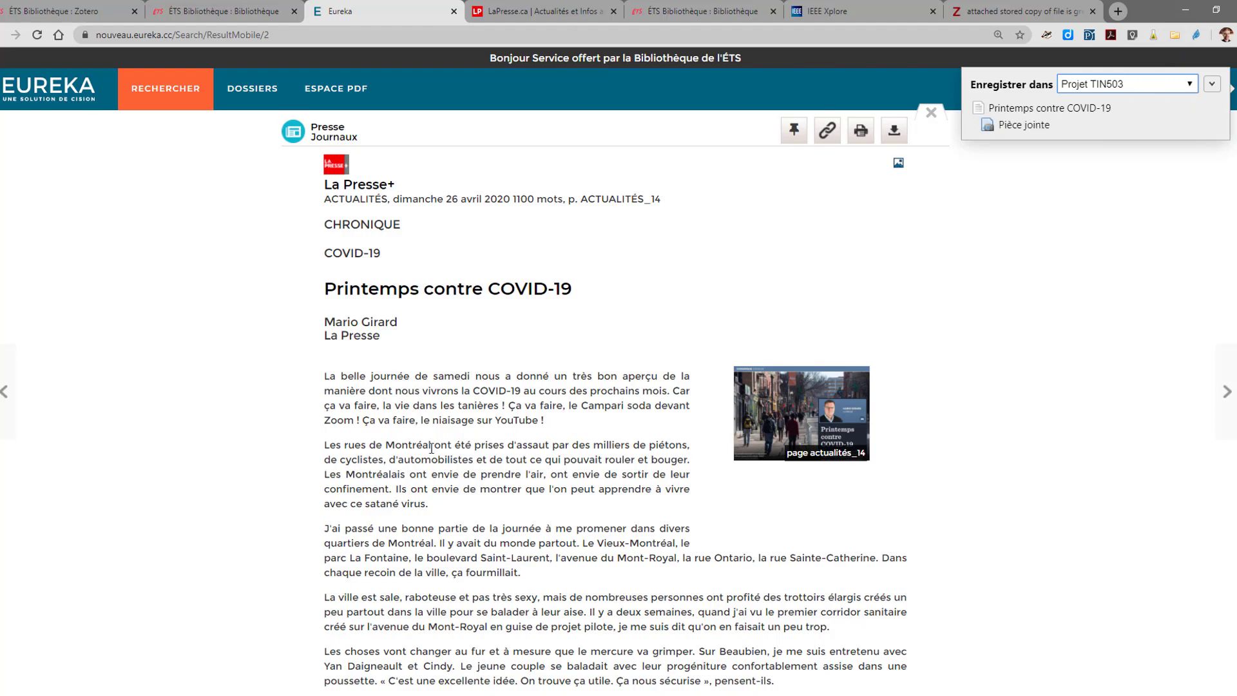
In Zotero, change the document type of "Printemps contre COVID-19" to Article de journal.
left_click(287, 690)
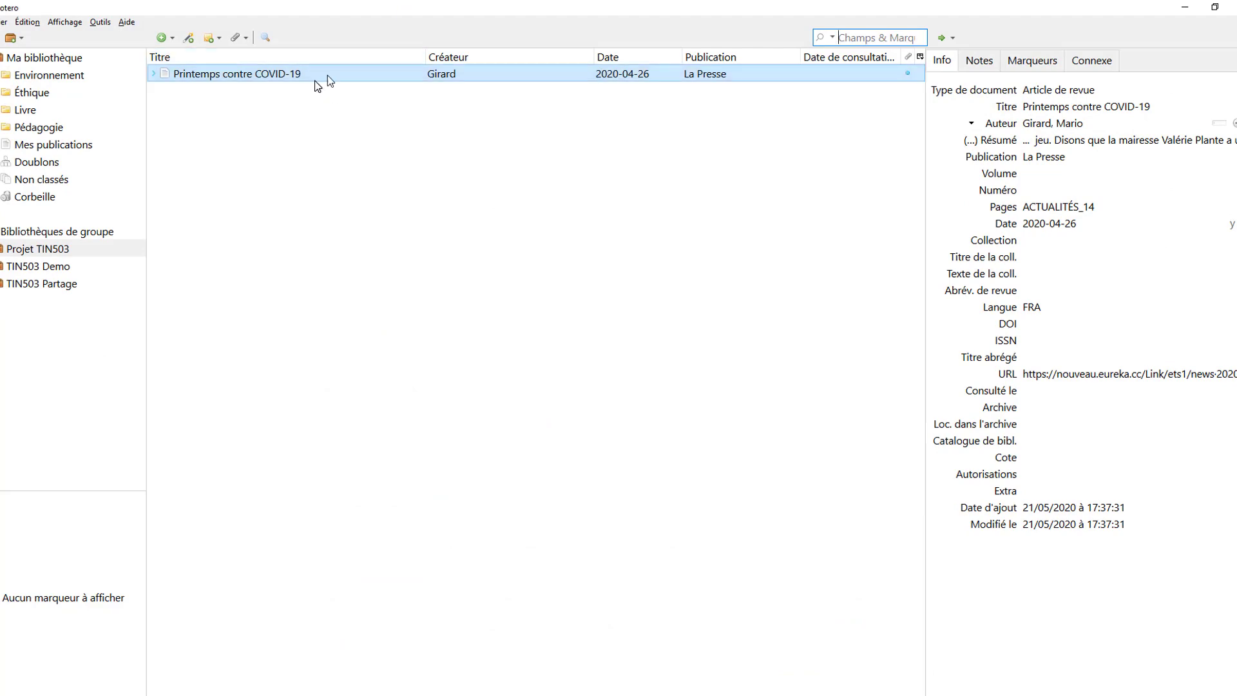
left_click(309, 93)
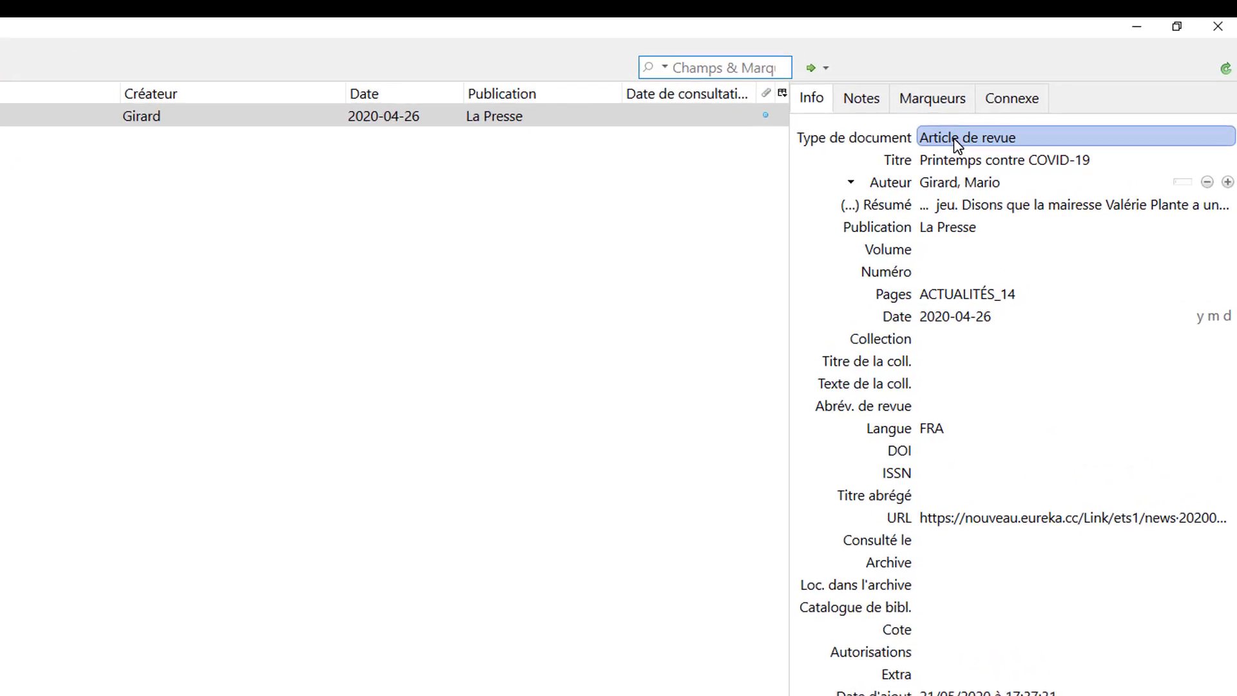
left_click(954, 142)
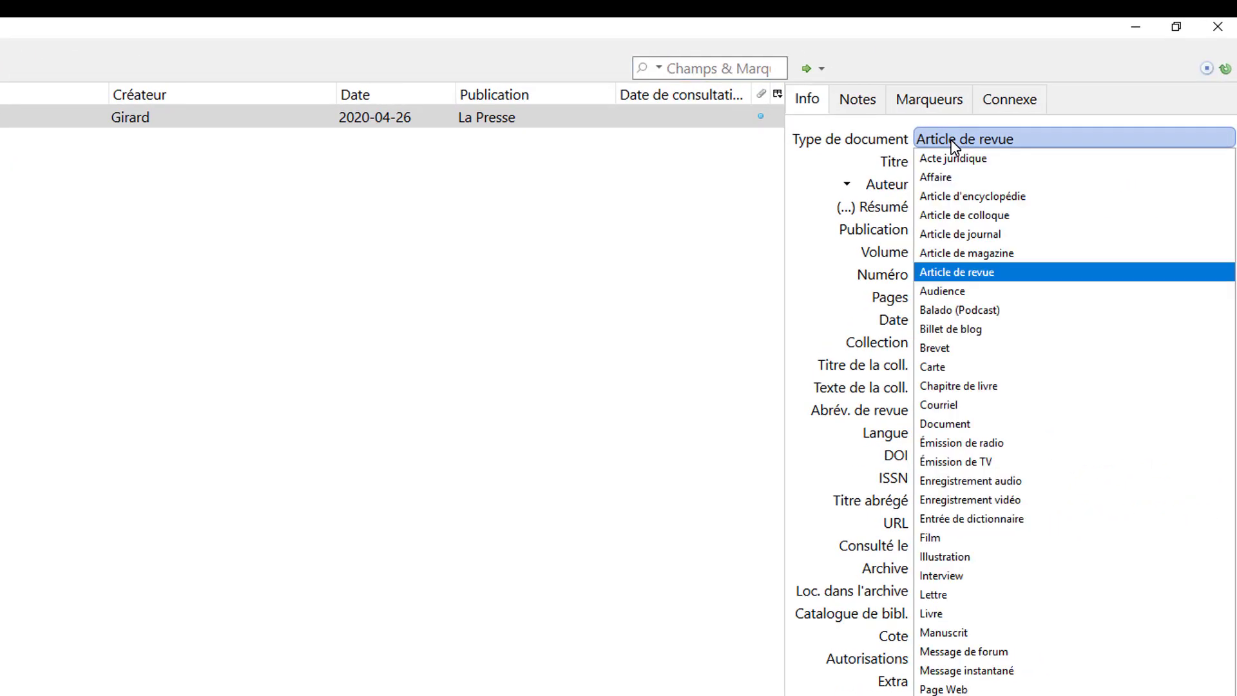
left_click(954, 234)
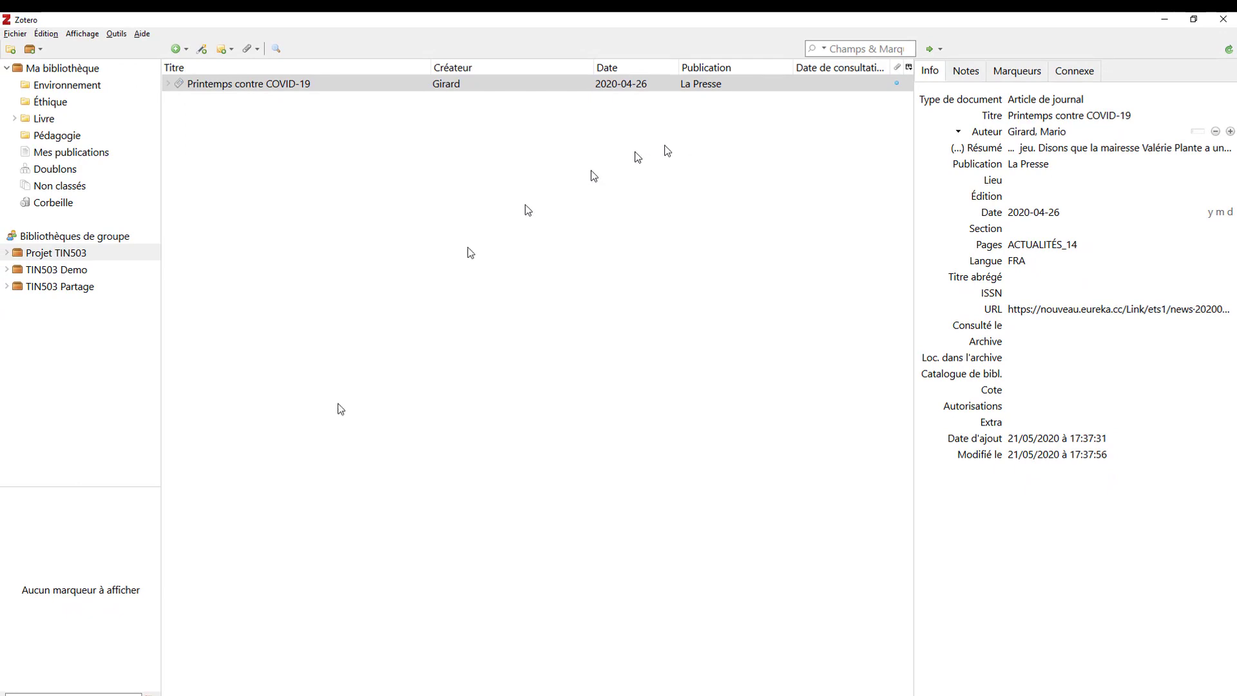
In the browser, export the "Printemps contre COVID-19" article from Eureka in PDF format and minimize the PDF opened in Acrobat.
mouse_move(269, 693)
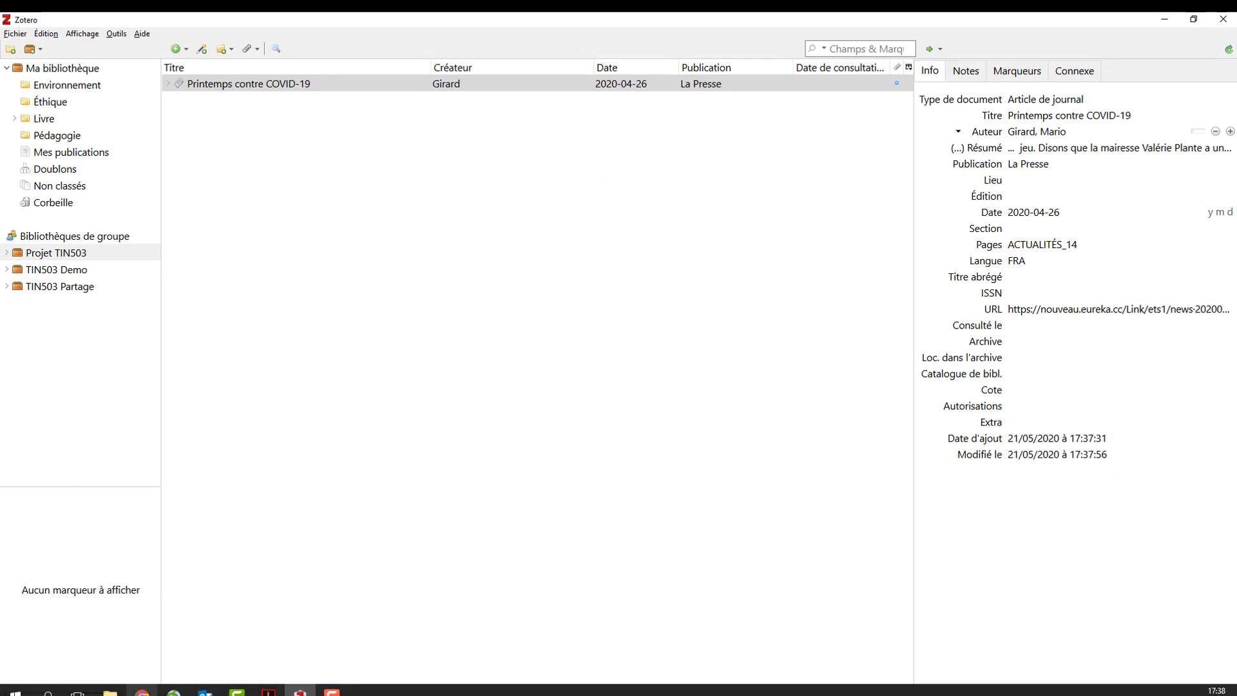
left_click(142, 693)
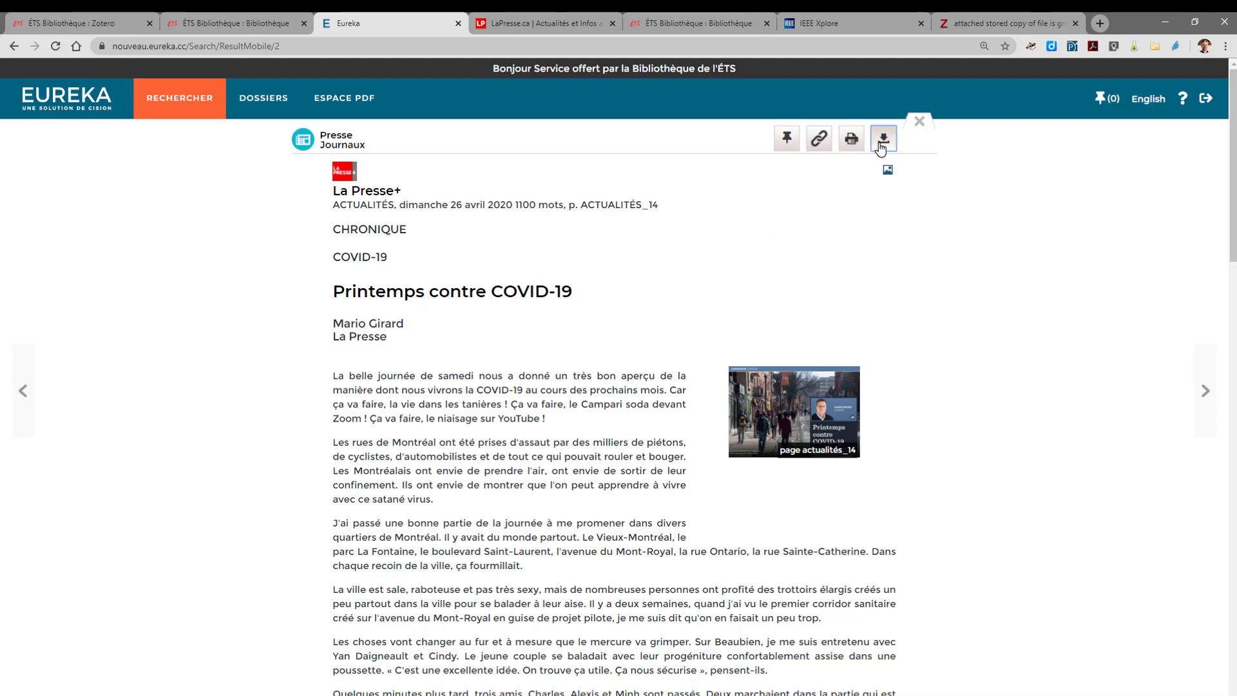
left_click(883, 138)
left_click(736, 177)
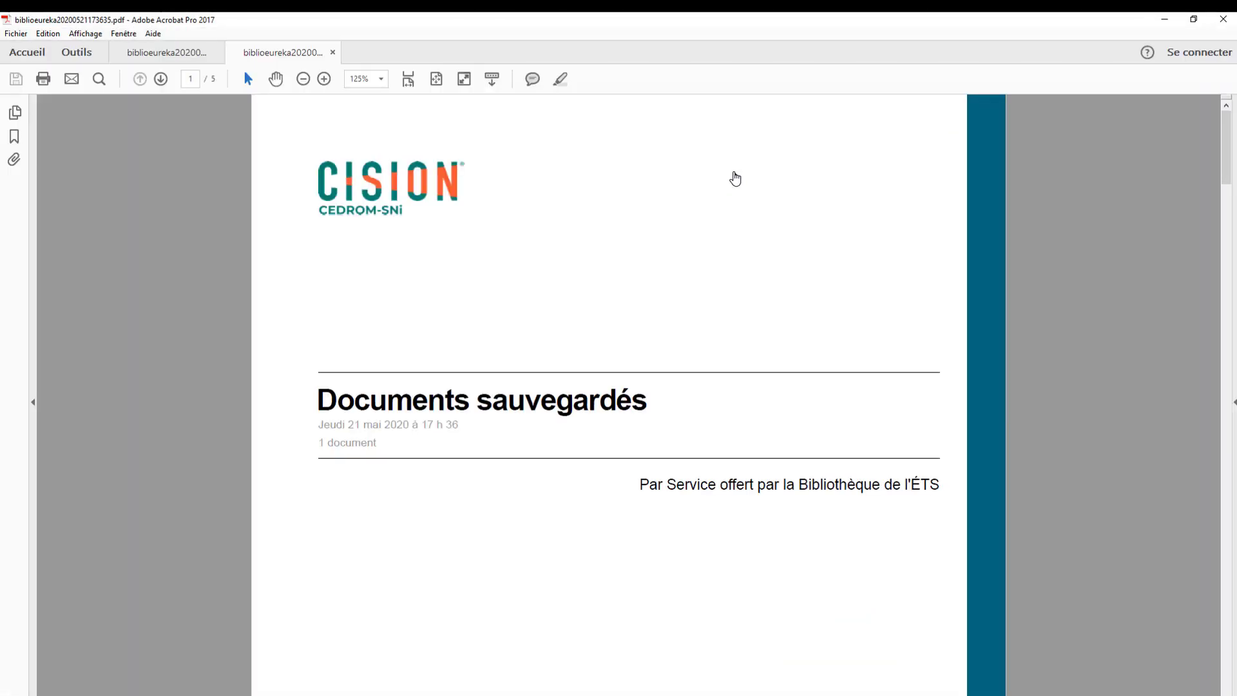
left_click(1165, 18)
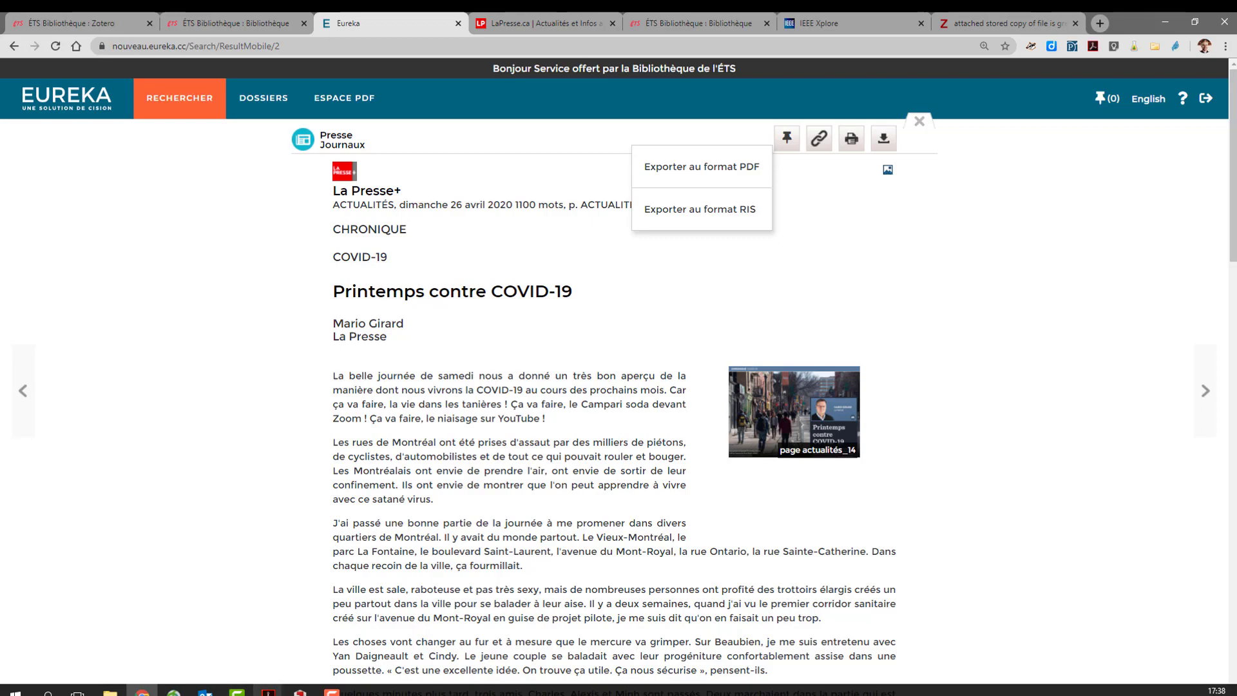
In Zotero, attach a stored copy of biblioeureka20200521173635.pdf from Téléchargements to "Printemps contre COVID-19".
left_click(300, 692)
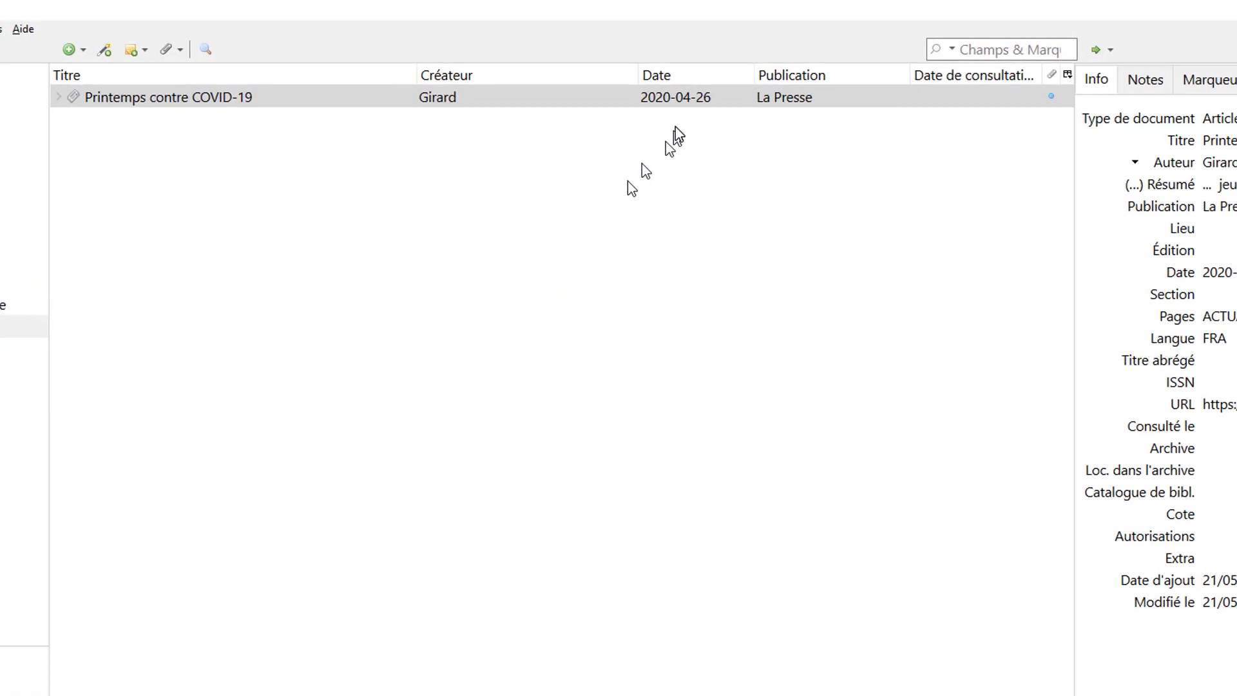
left_click(709, 90)
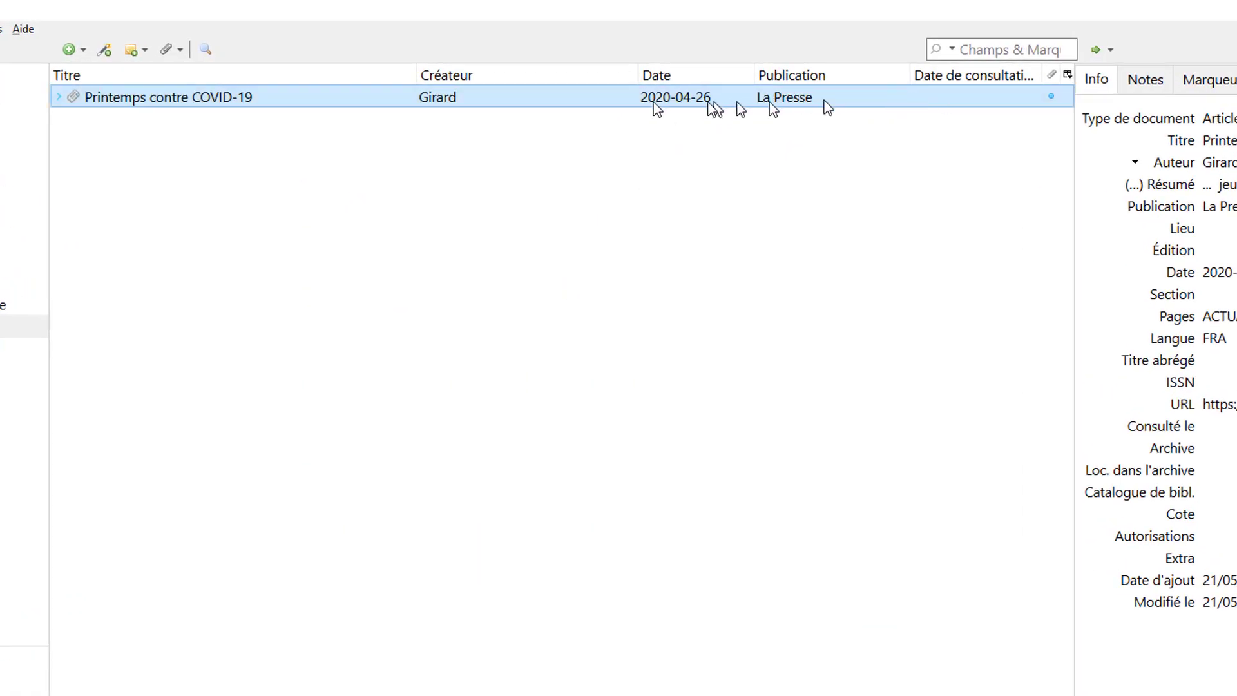
right_click(285, 100)
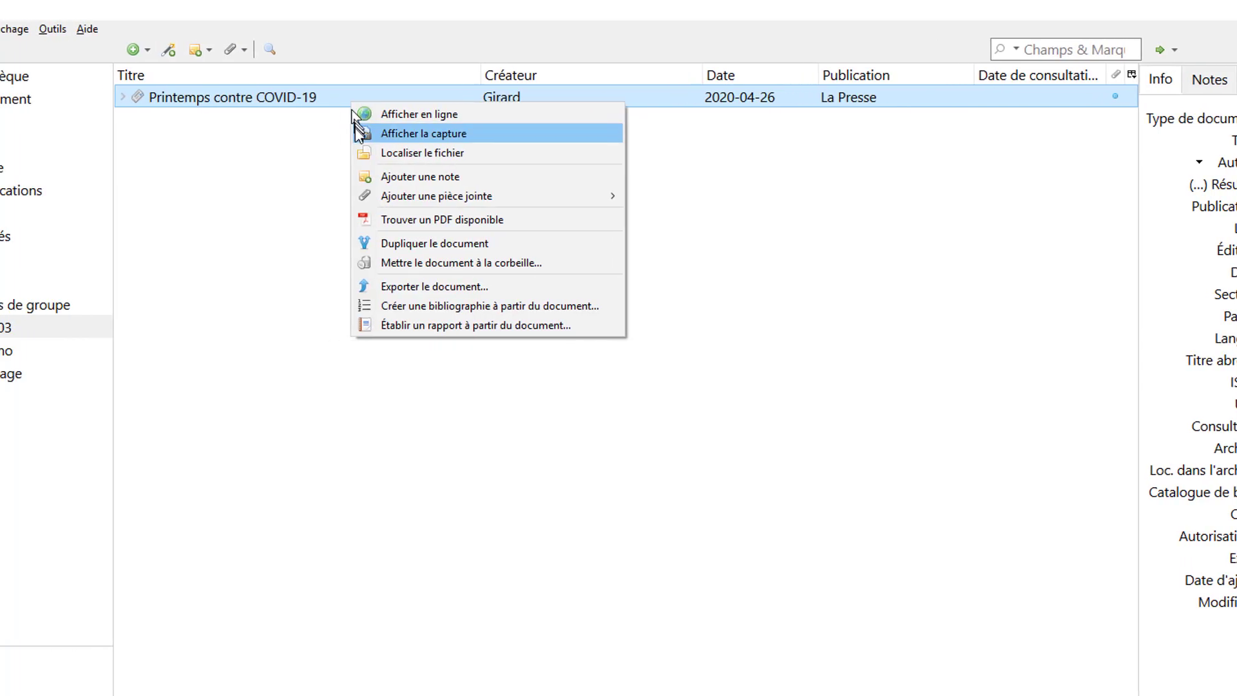
mouse_move(401, 200)
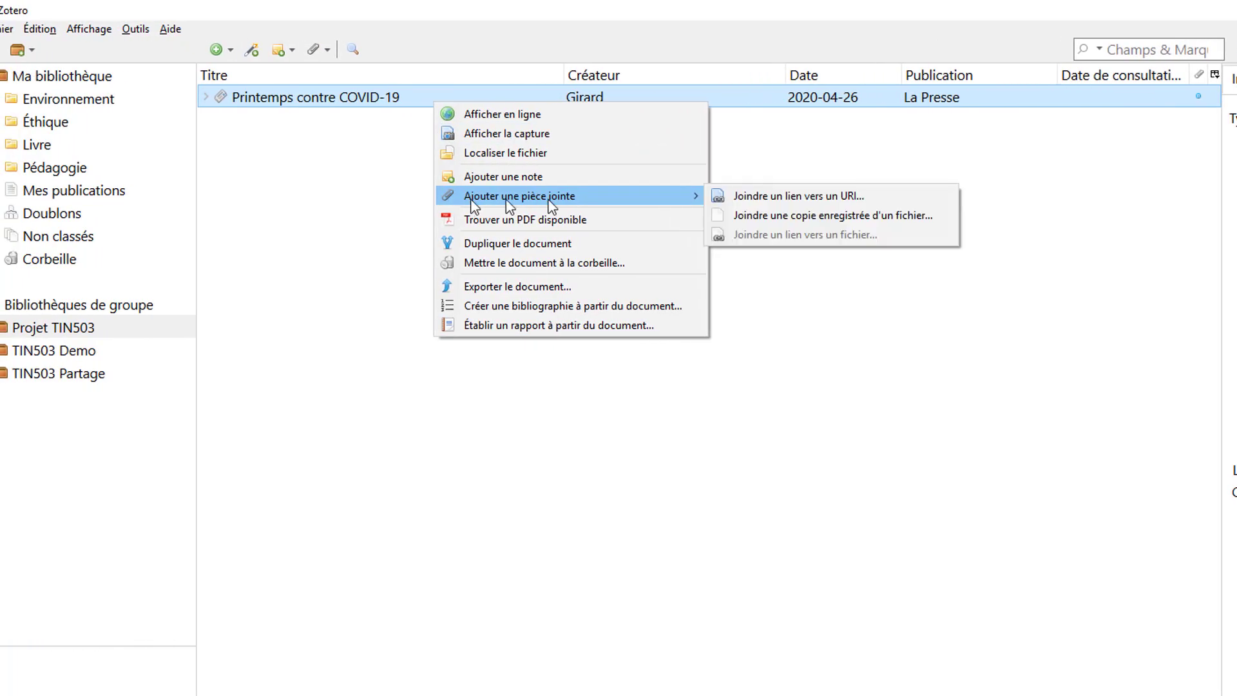
left_click(782, 216)
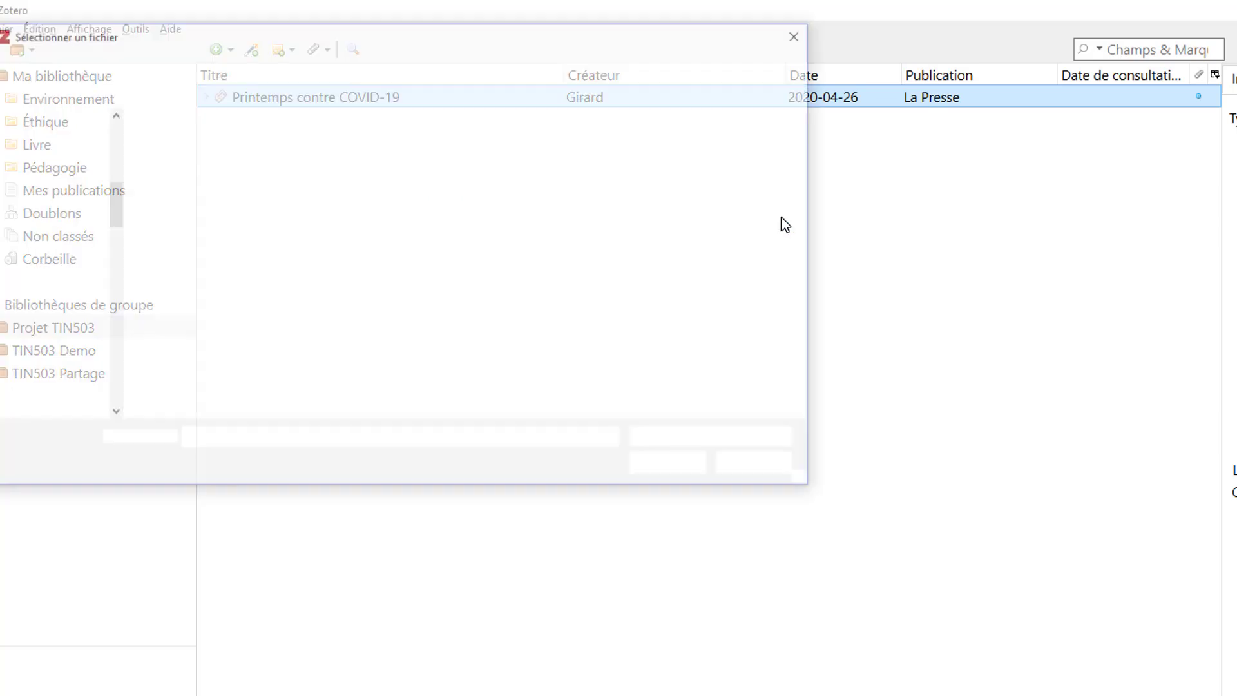
left_click(444, 142)
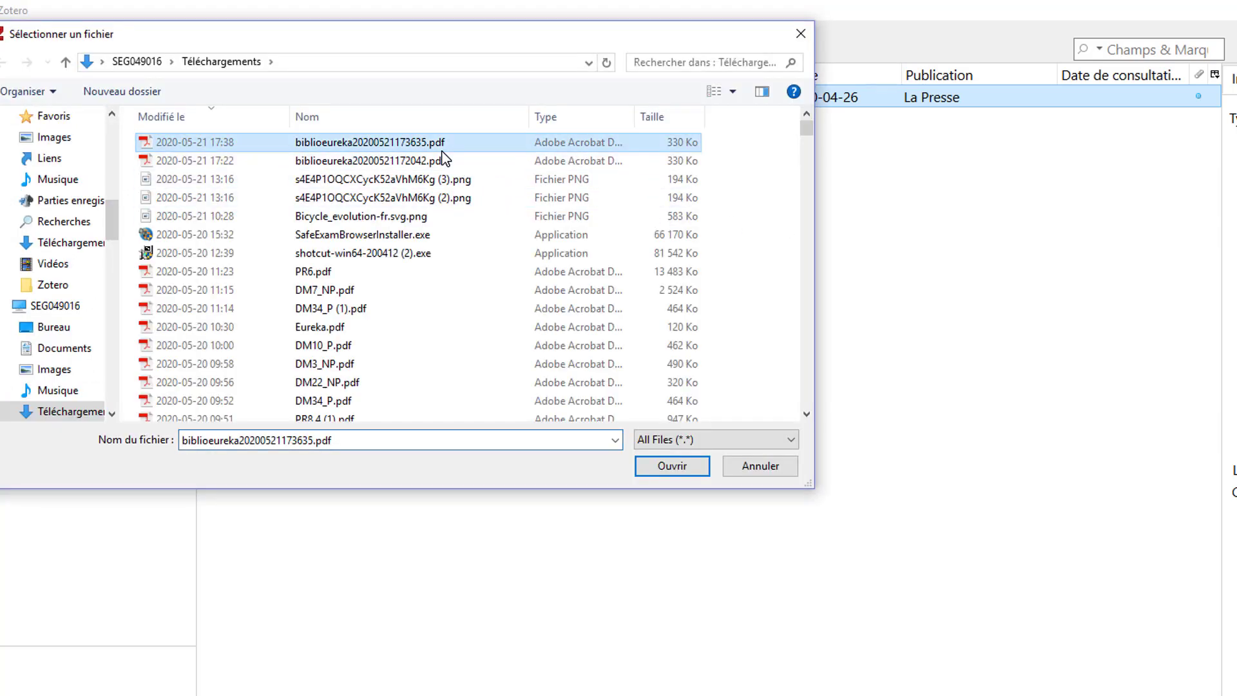
left_click(672, 466)
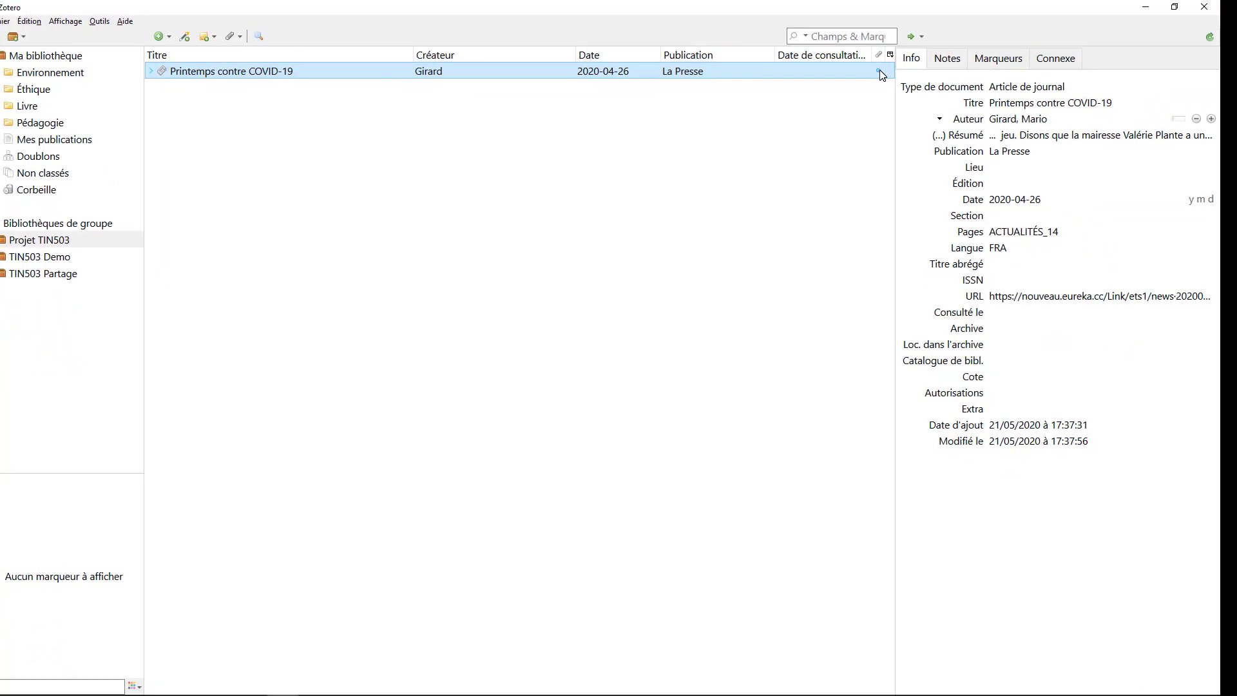
Open the PDF attached to "Printemps contre COVID-19" to check it, and close the PDF documents and Acrobat.
double_click(881, 72)
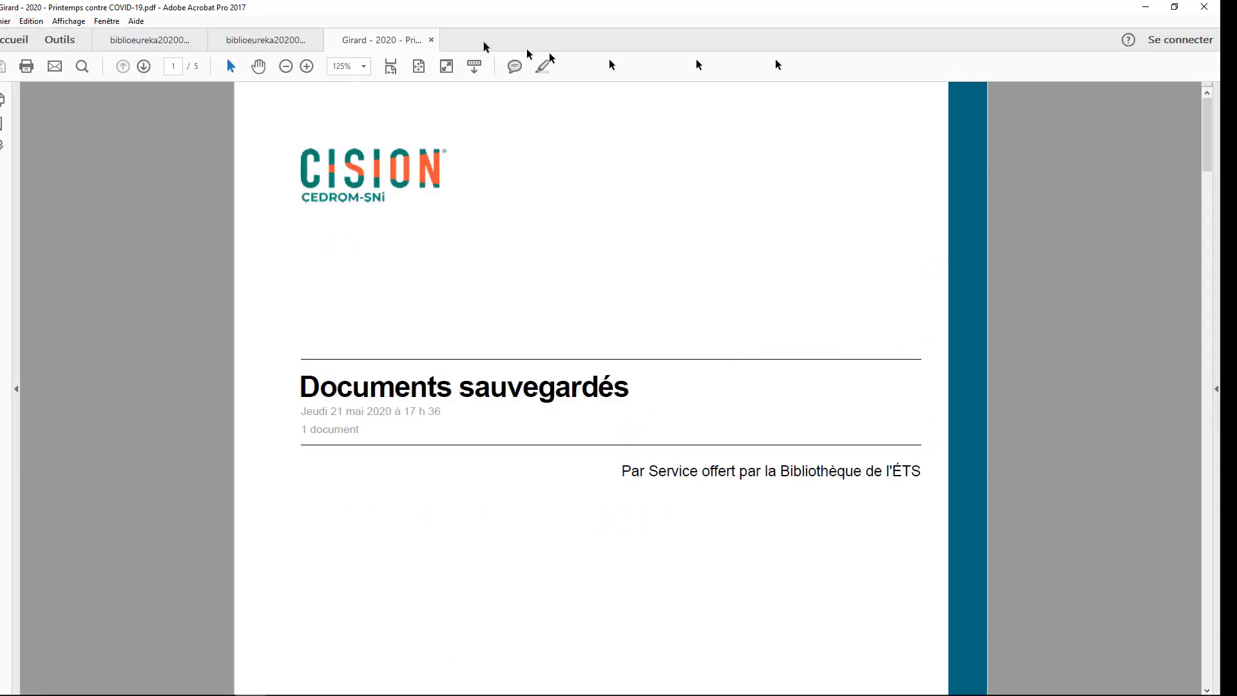
left_click(432, 39)
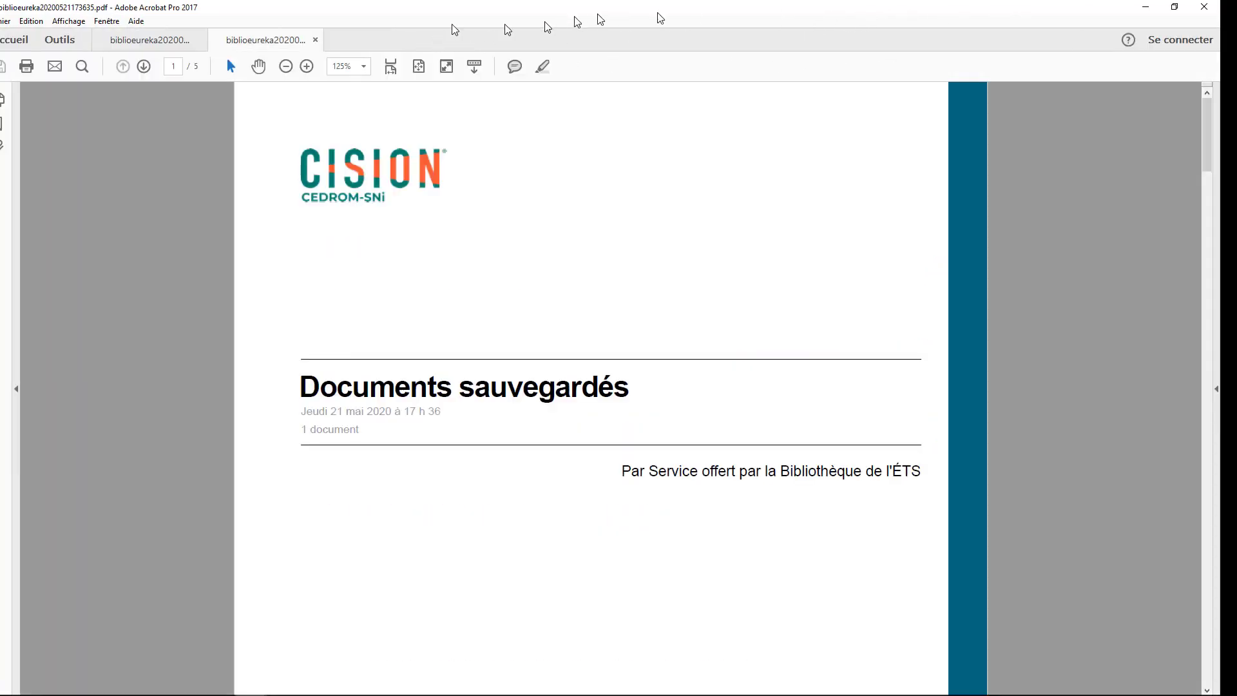
left_click(315, 39)
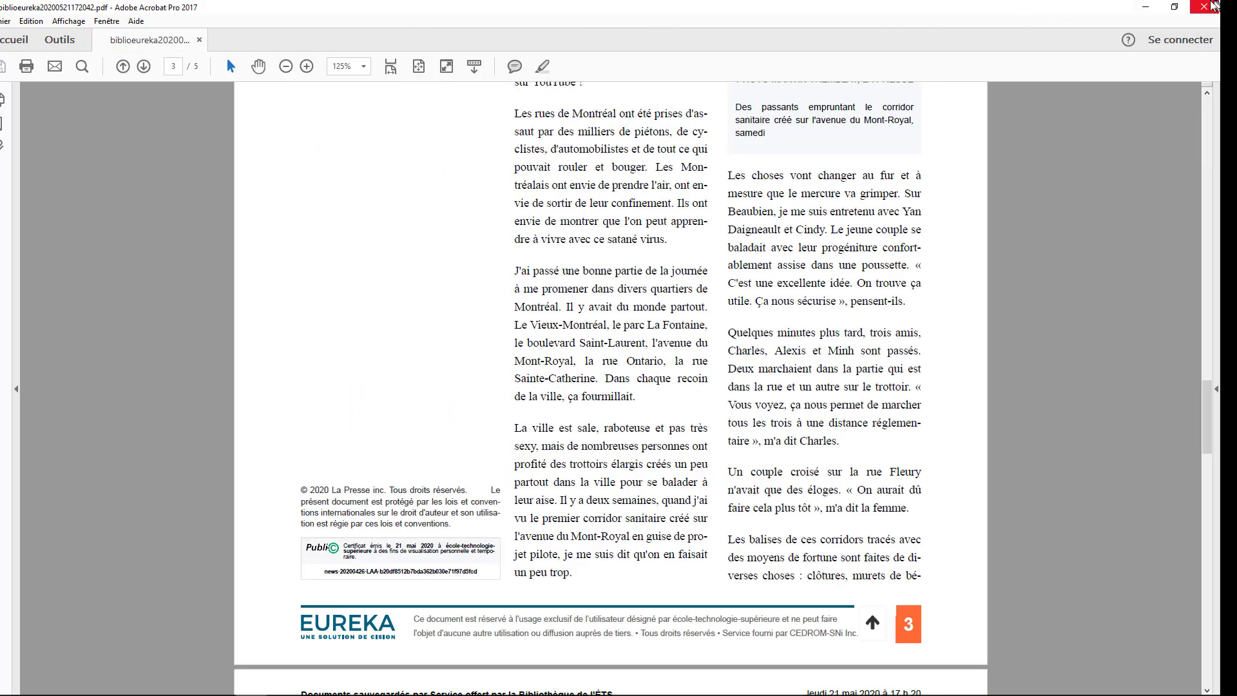
left_click(1204, 7)
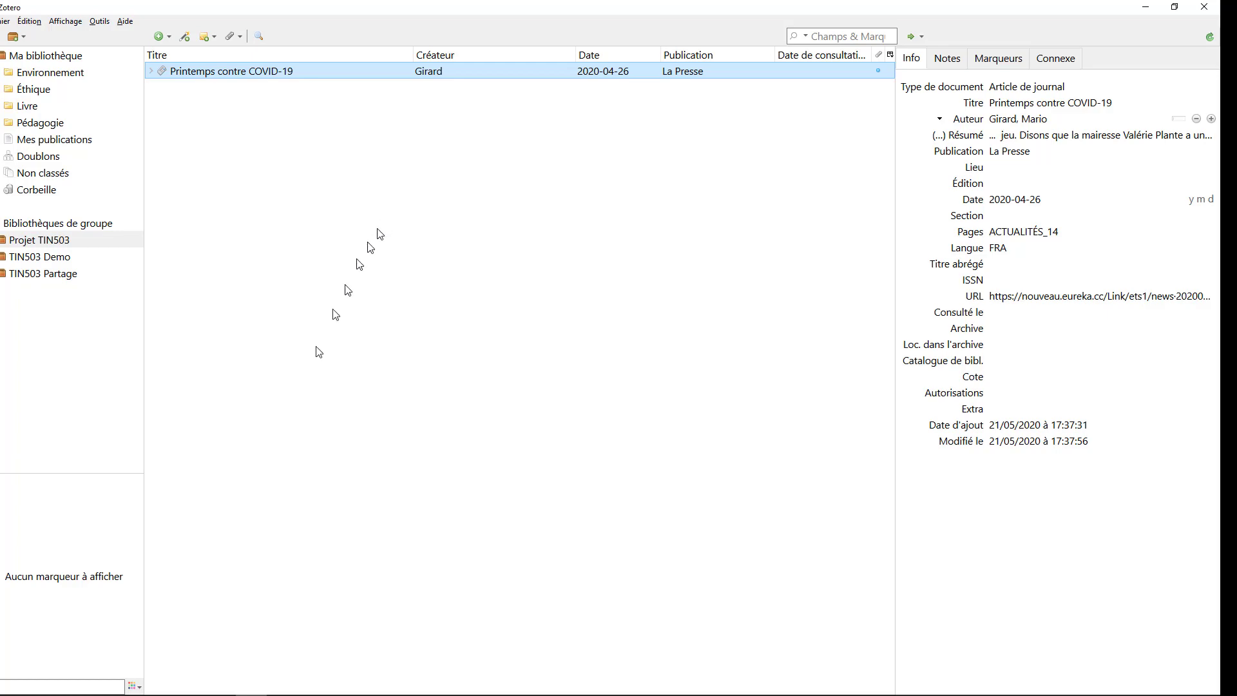
In the browser, look over the La Presse article "BIXI continue sur son erre d'aller" and save it to the Projet TIN503 library.
mouse_move(248, 693)
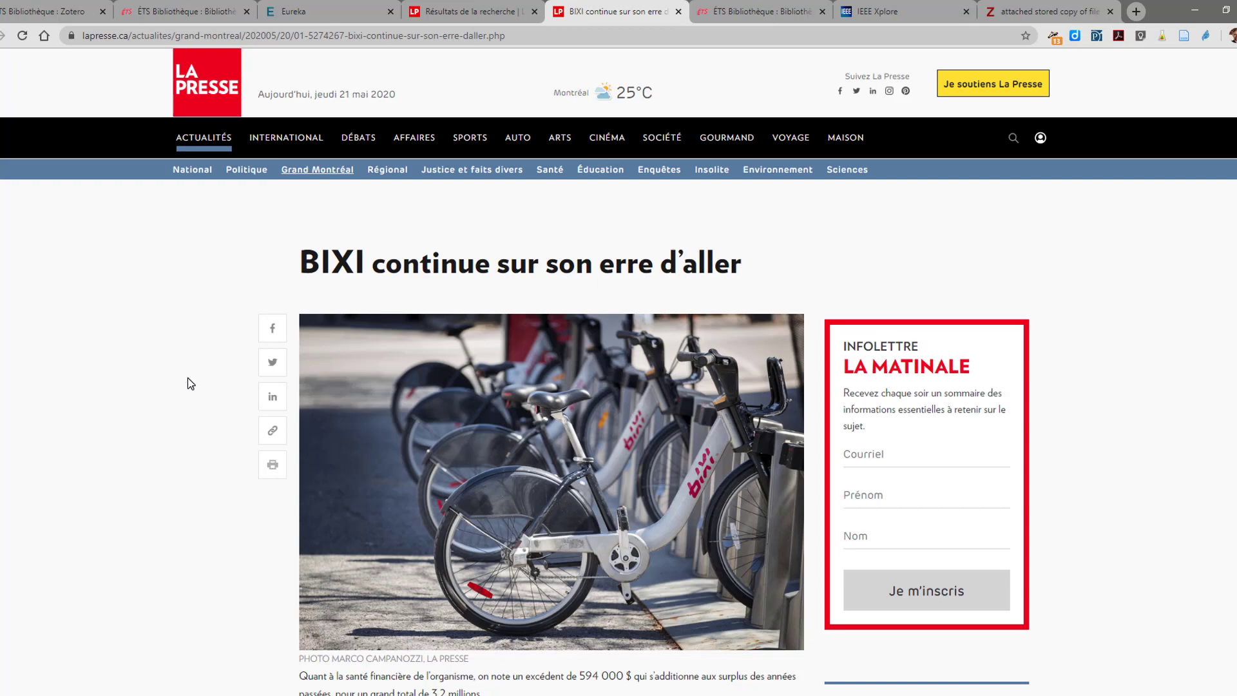
scroll(188, 378, "down", 3)
scroll(188, 378, "up", 3)
scroll(188, 378, "down", 3)
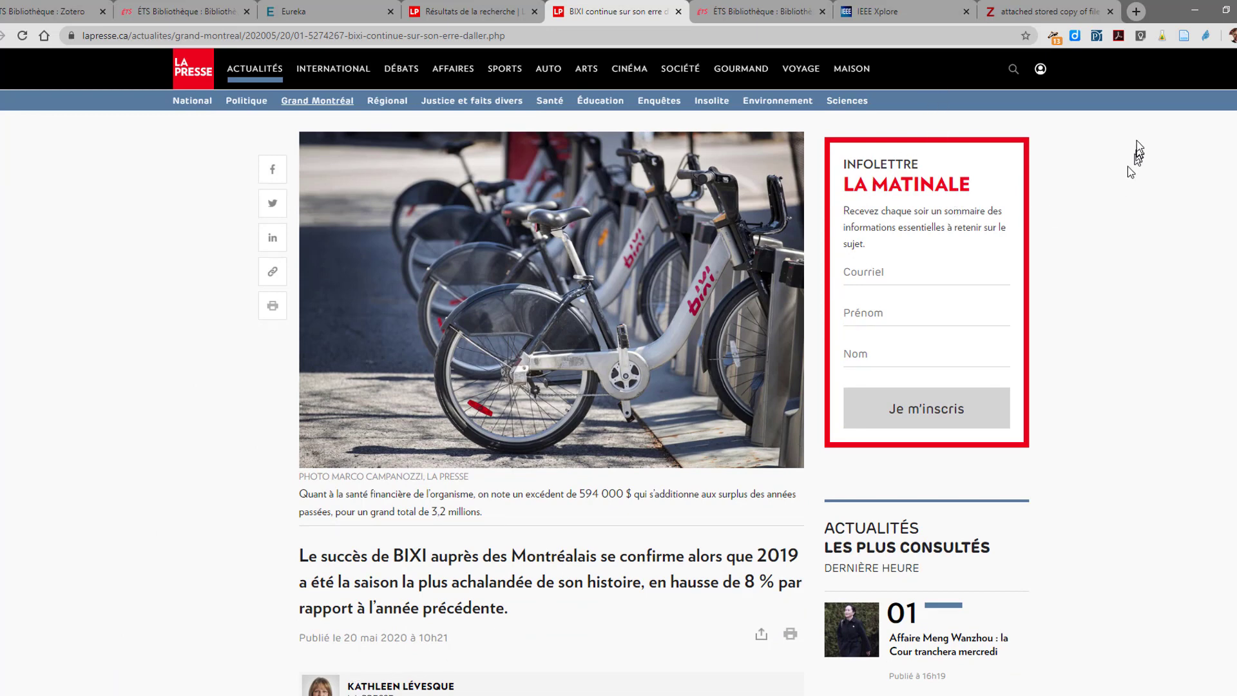
scroll(1127, 229, "up", 3)
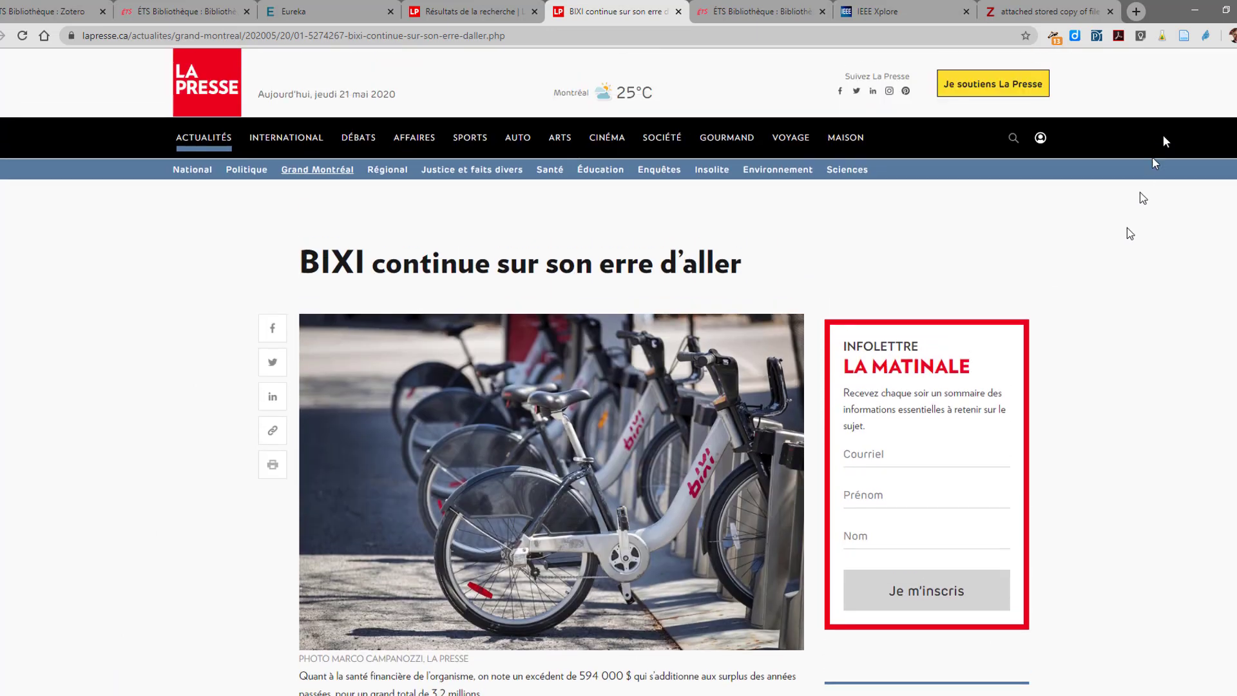
left_click(1184, 36)
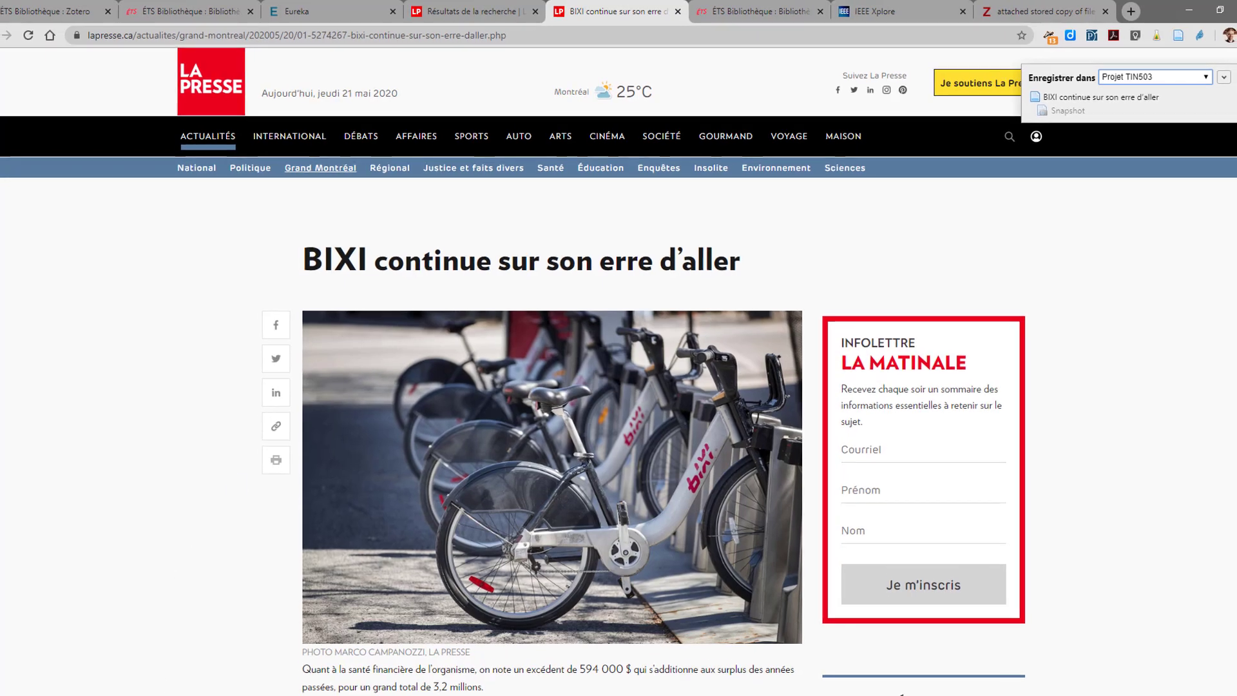
In Zotero, enter the author's last and first names for "BIXI continue sur son erre d'aller" and review its summary and website title.
left_click(268, 683)
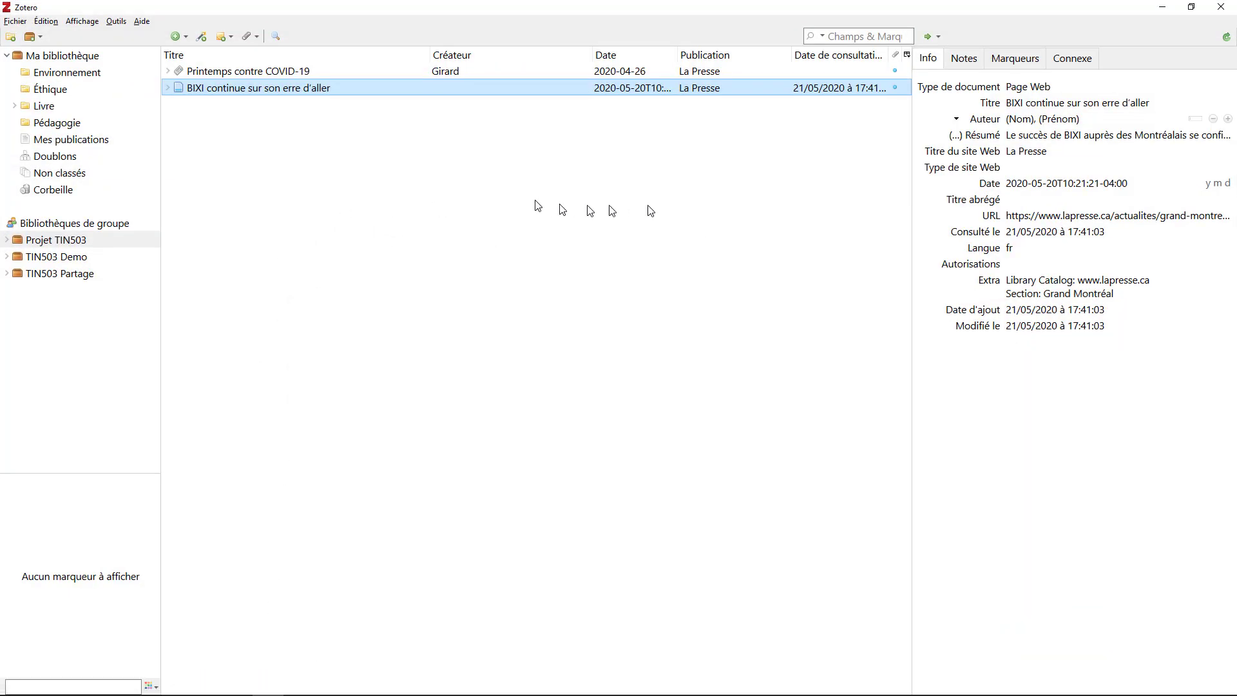
left_click(1030, 118)
left_click(1025, 119)
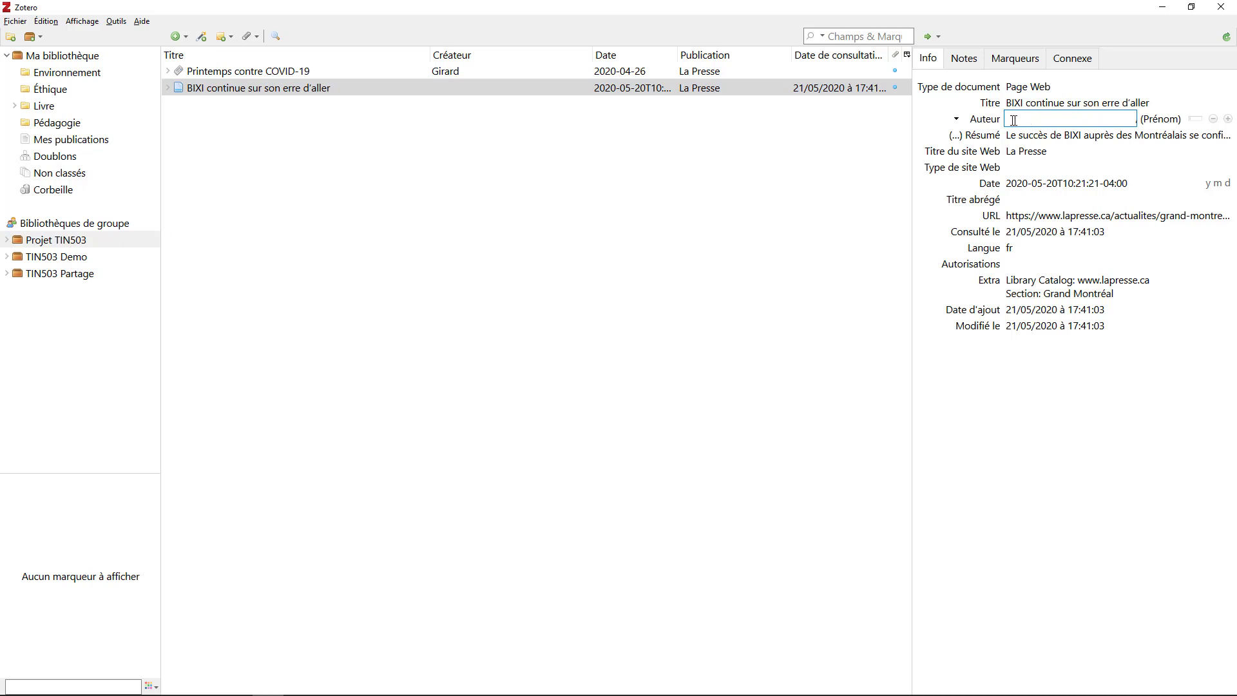
type("Lévesque")
left_click(1152, 119)
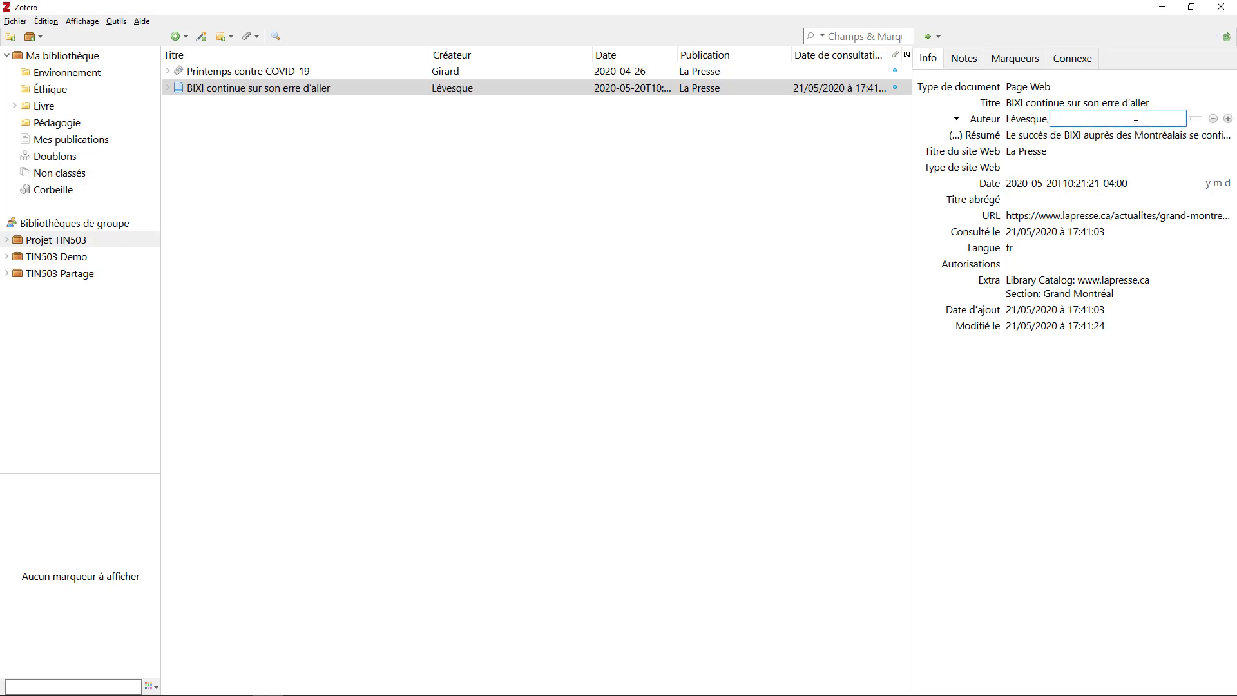
type("Kathleen")
left_click(1120, 134)
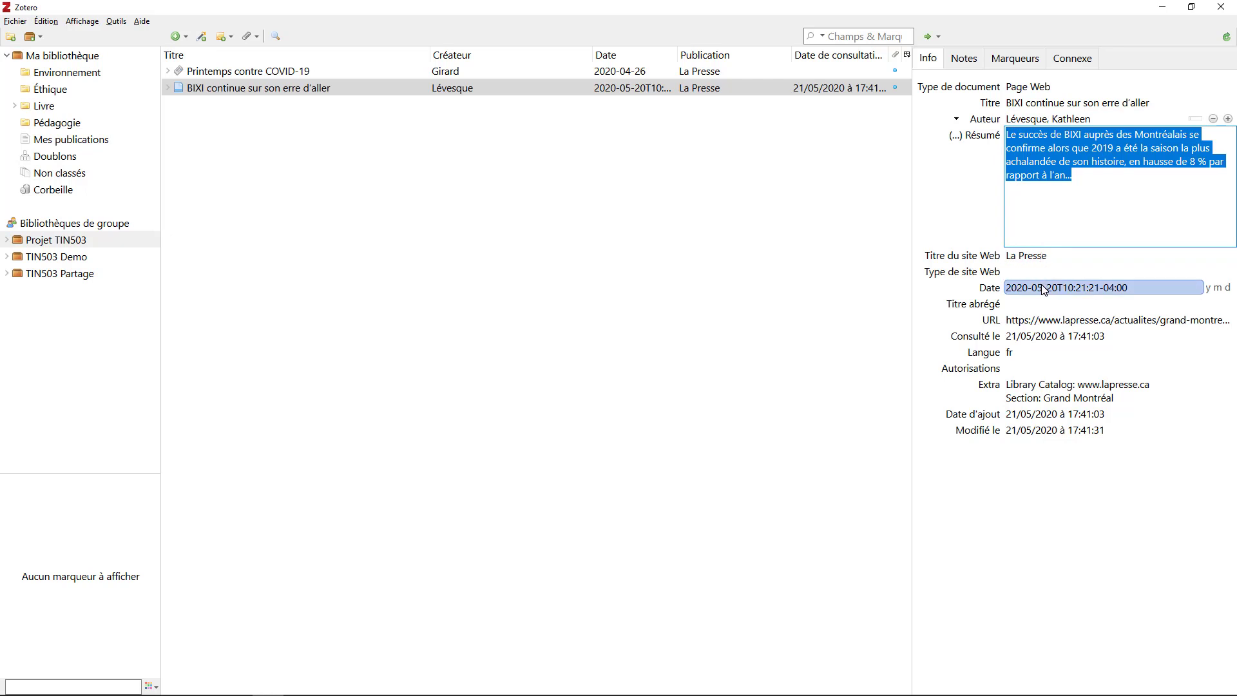
left_click(1030, 261)
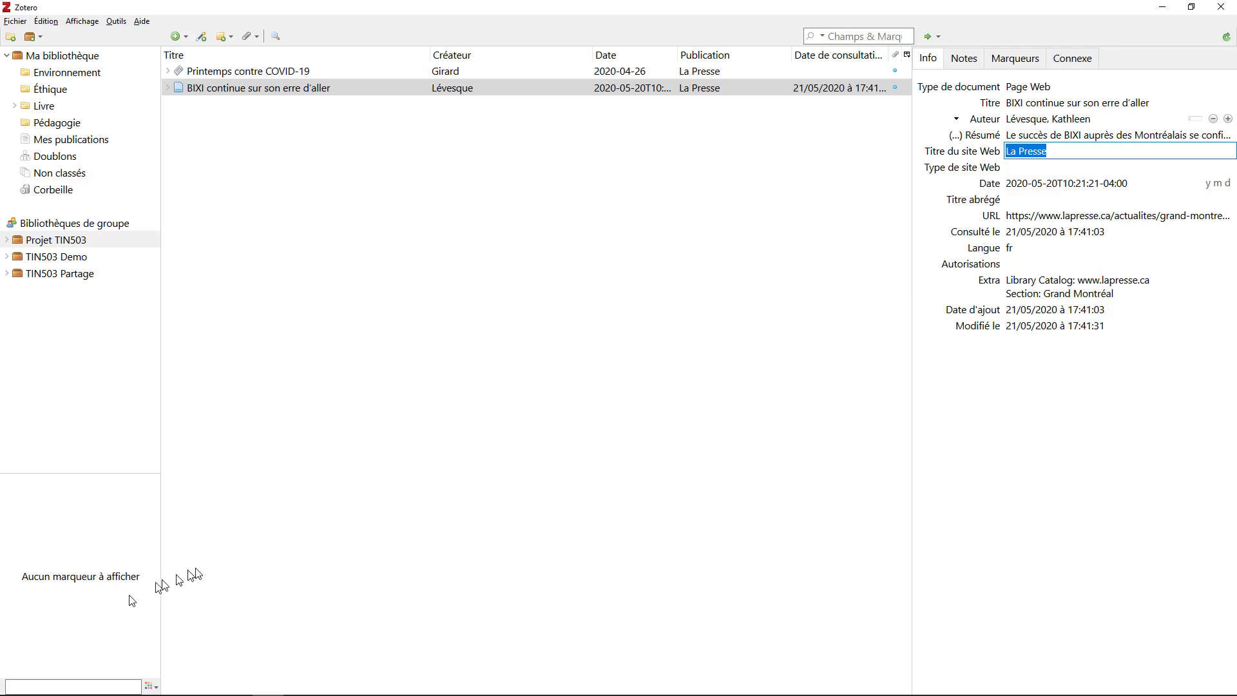
In the browser, search IEEE Xplore for "facial recognition".
left_click(51, 687)
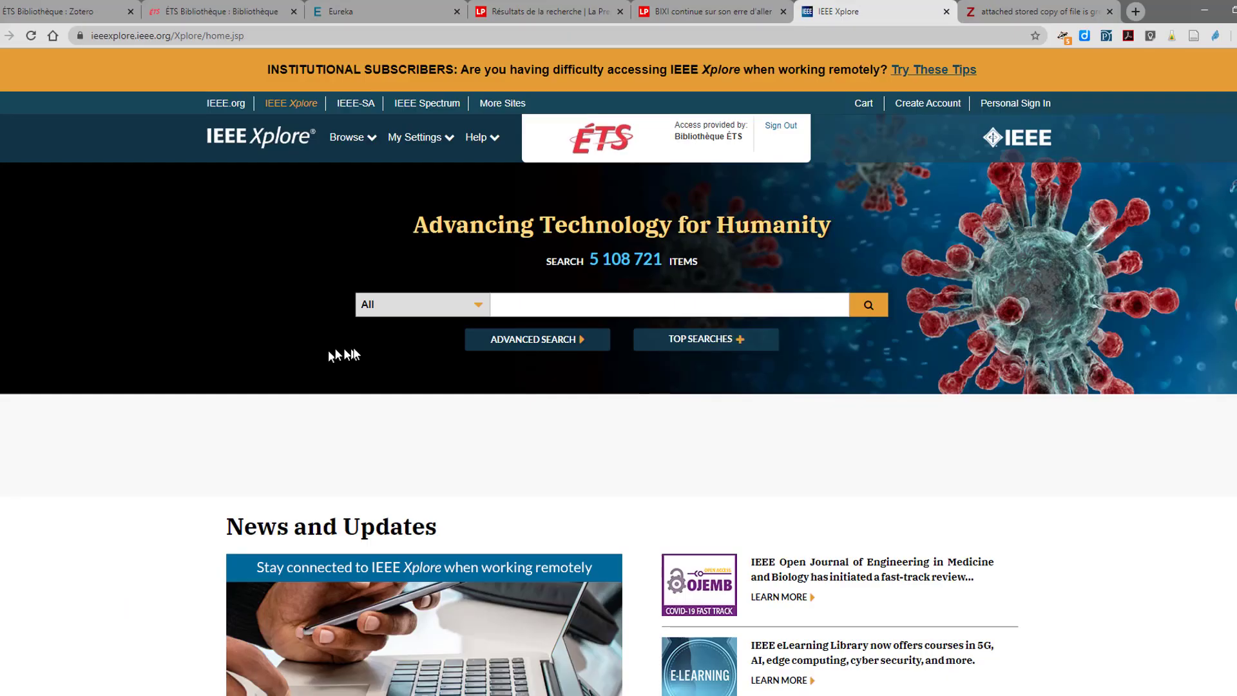
left_click(527, 307)
type("facial recon")
key("BackSpace")
type("gnition")
key("Return")
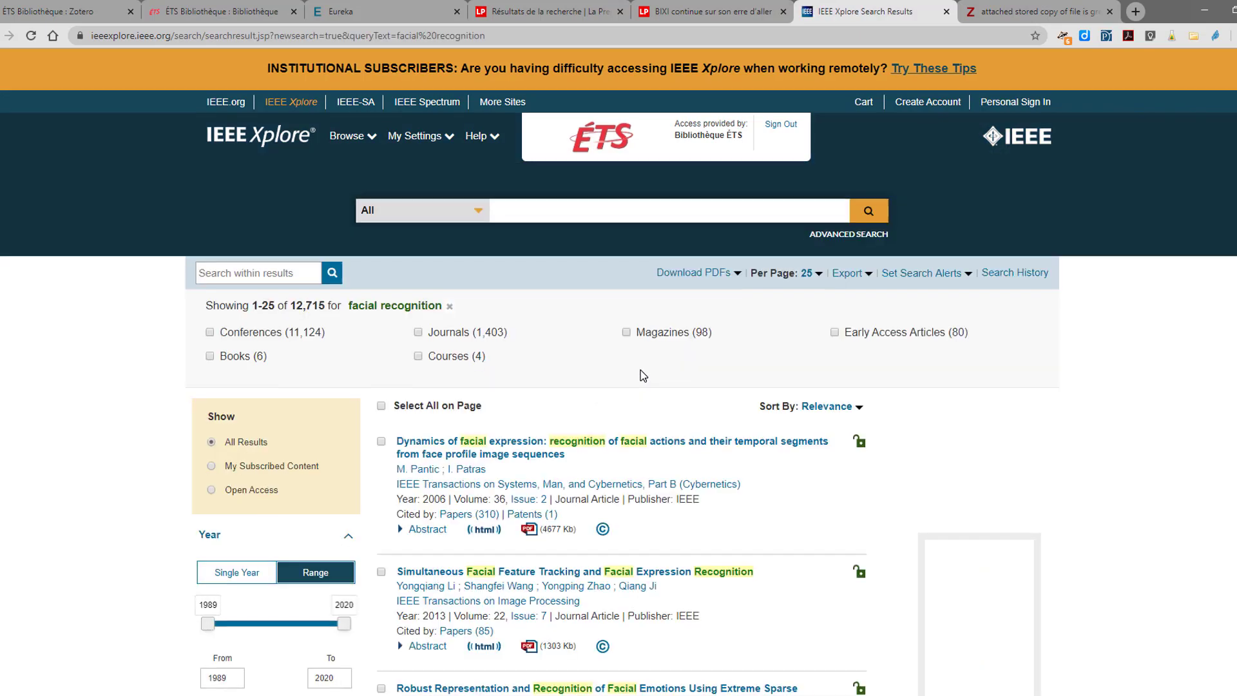
Open the paper "Development of a Facial Emotion Recognition Method Based on Combining AAM with DBN" and save it to Projet TIN503 with its PDF.
scroll(643, 375, "down", 4)
scroll(641, 371, "down", 3)
scroll(641, 371, "down", 2)
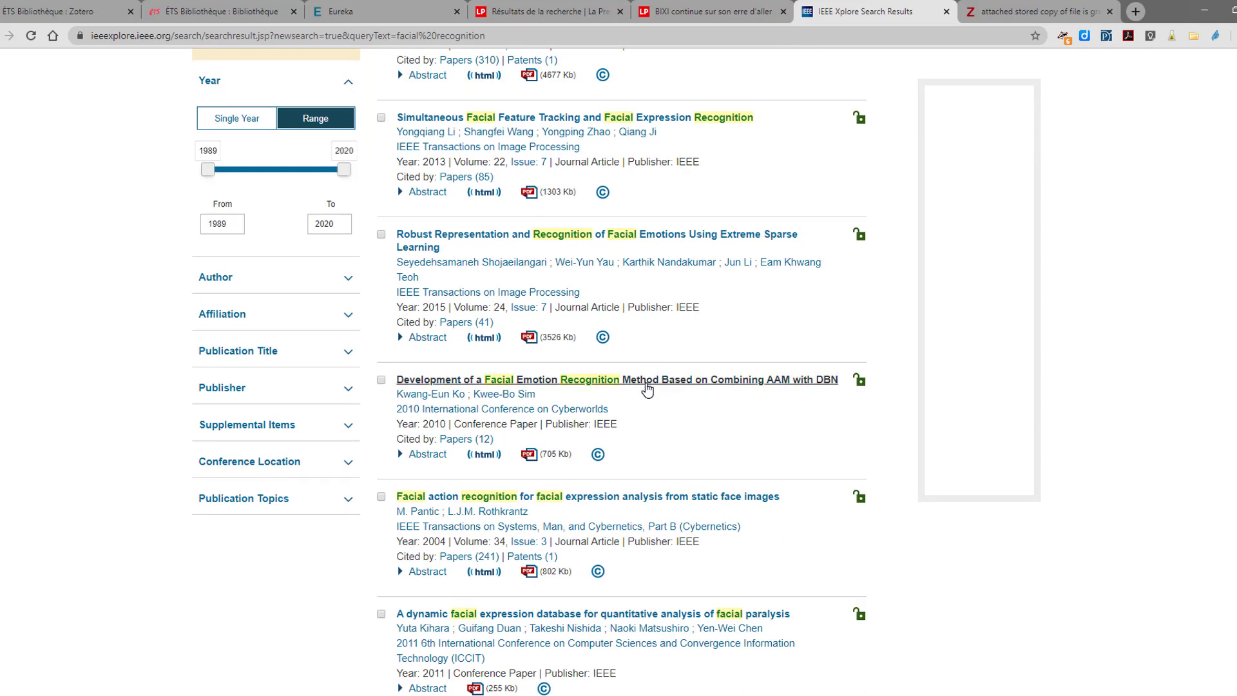
left_click(646, 386)
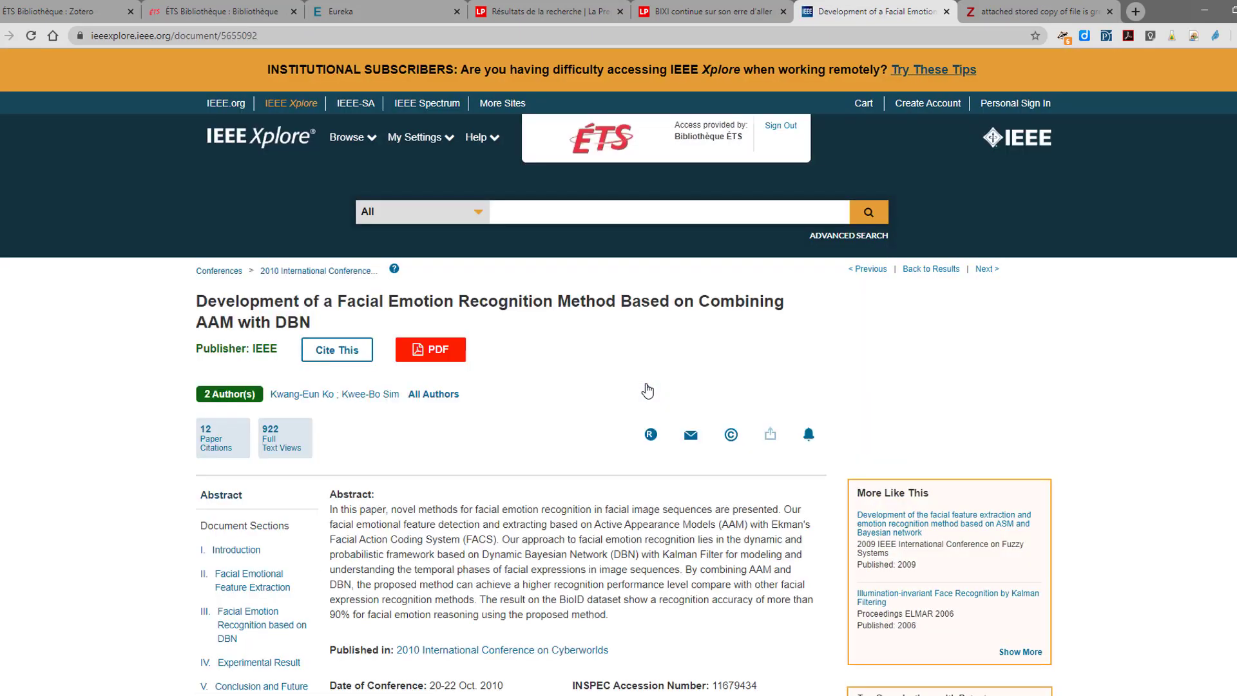
scroll(648, 390, "down", 1)
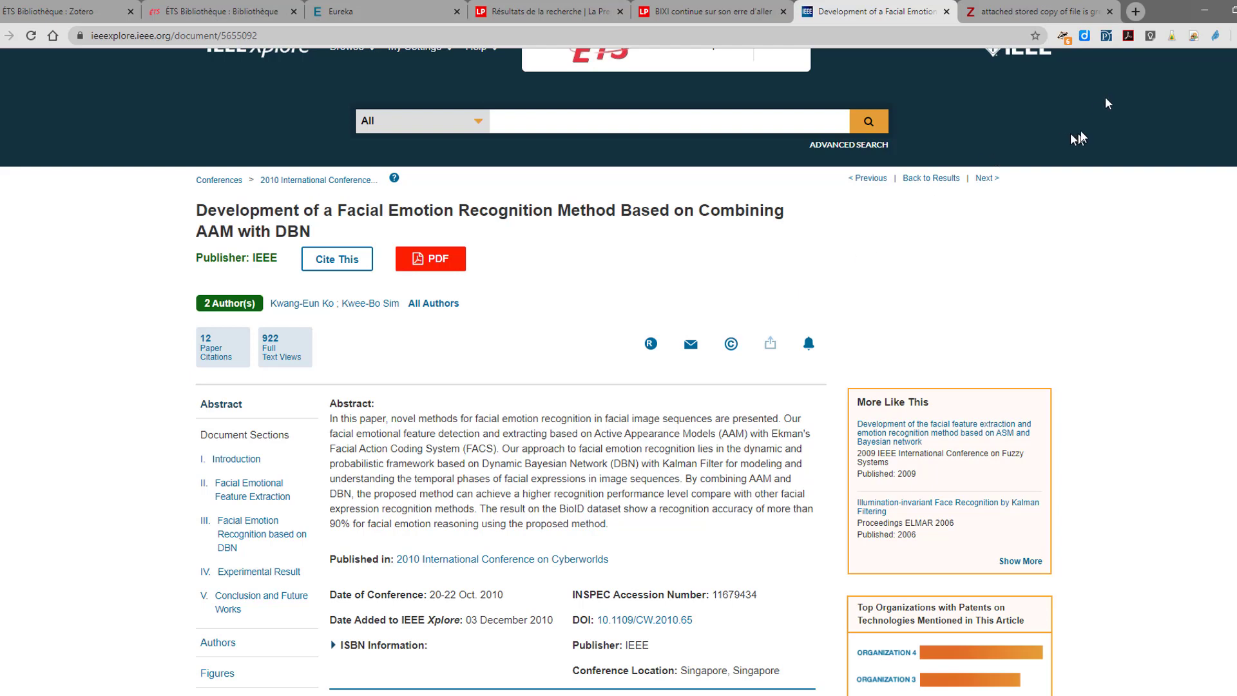
left_click(1196, 35)
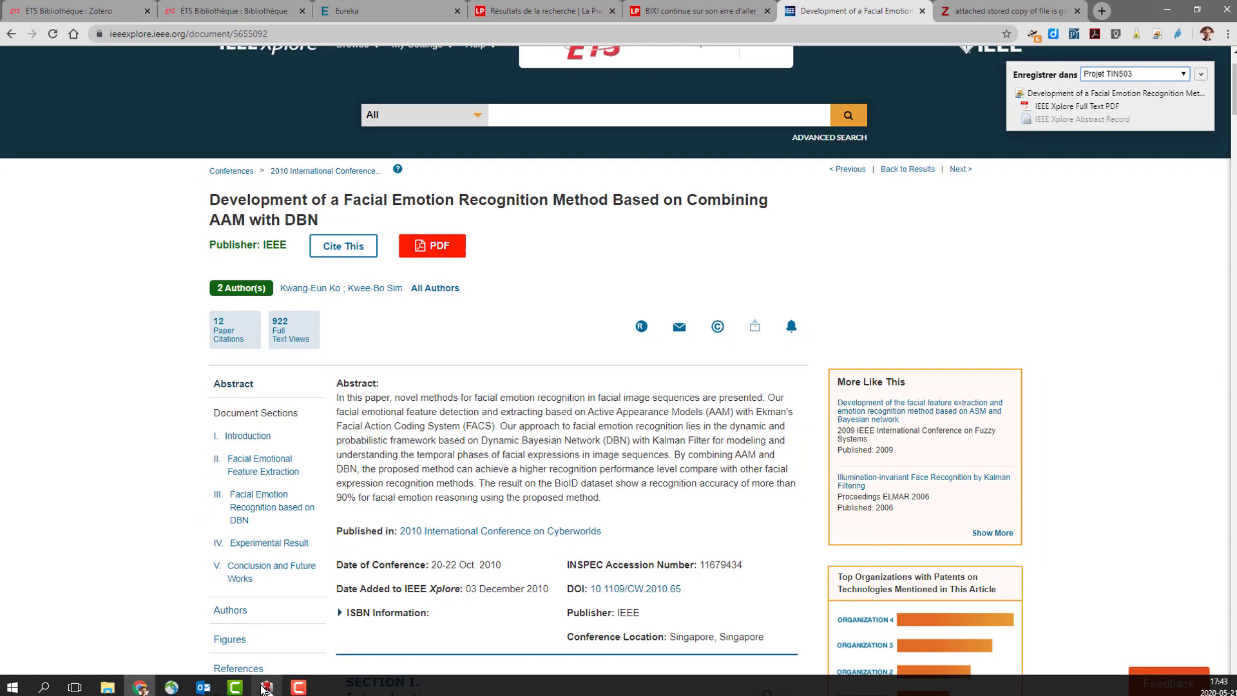
In Zotero, review the bibliographic details and attachment indicator of the newly saved facial emotion recognition paper.
left_click(266, 687)
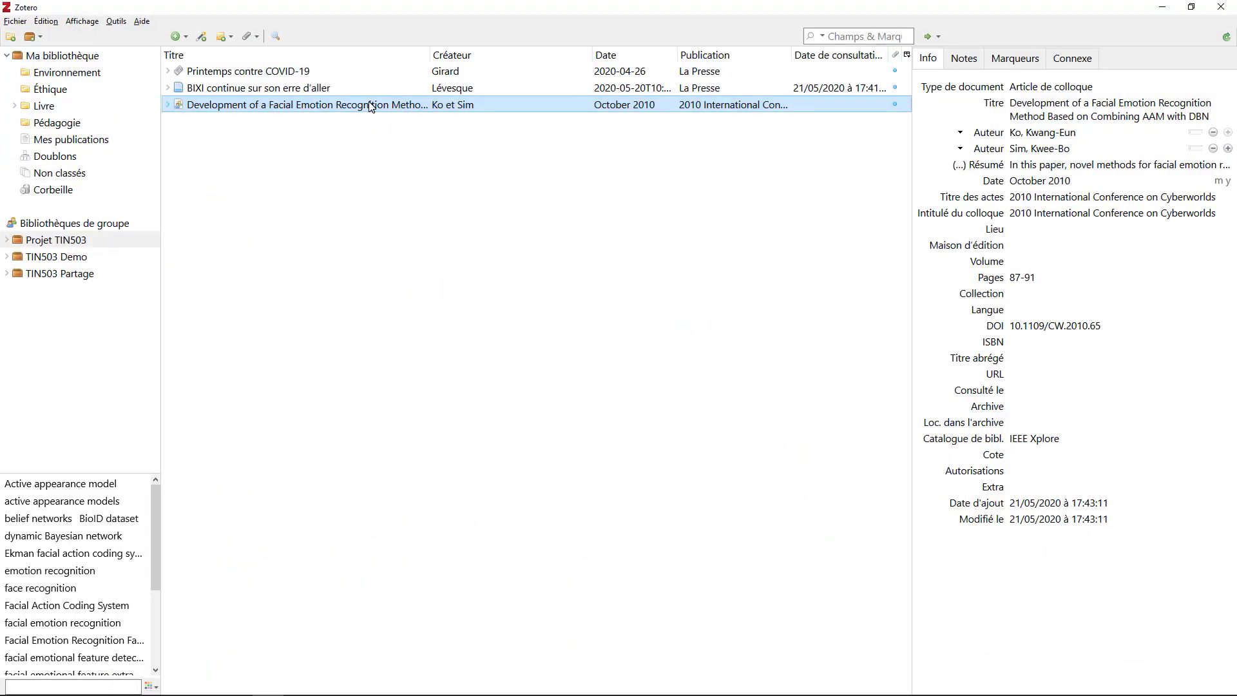
left_click(1072, 103)
left_click(1075, 90)
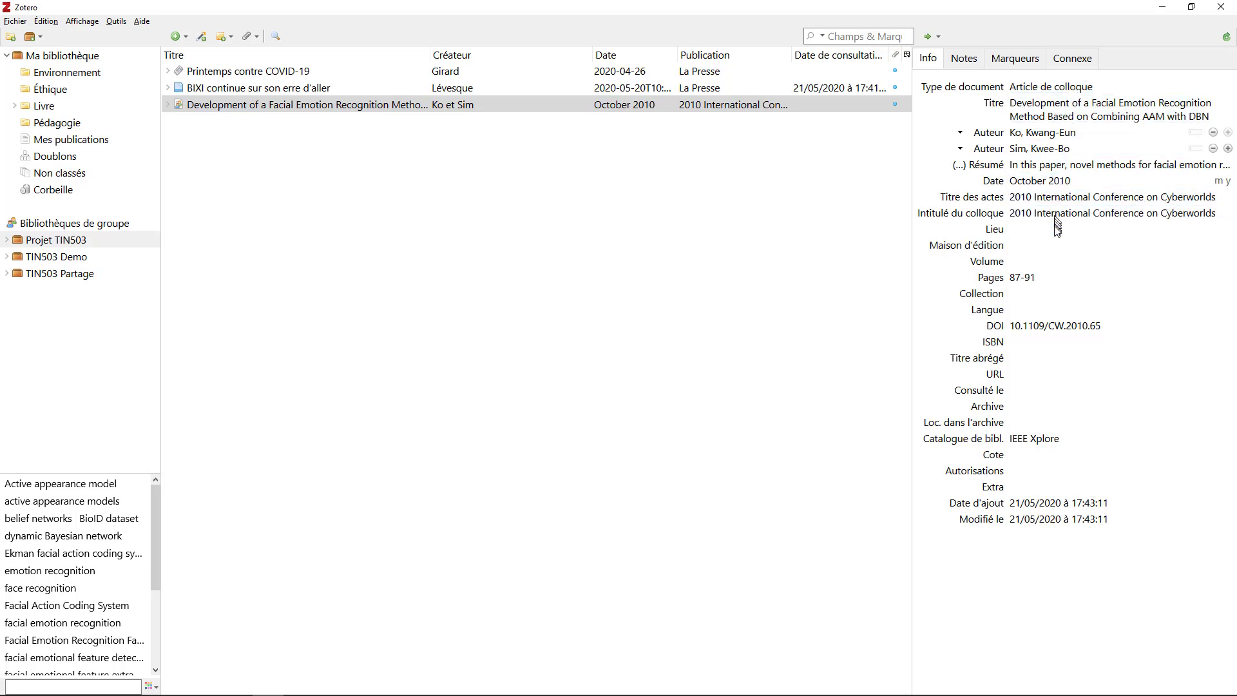
left_click(895, 105)
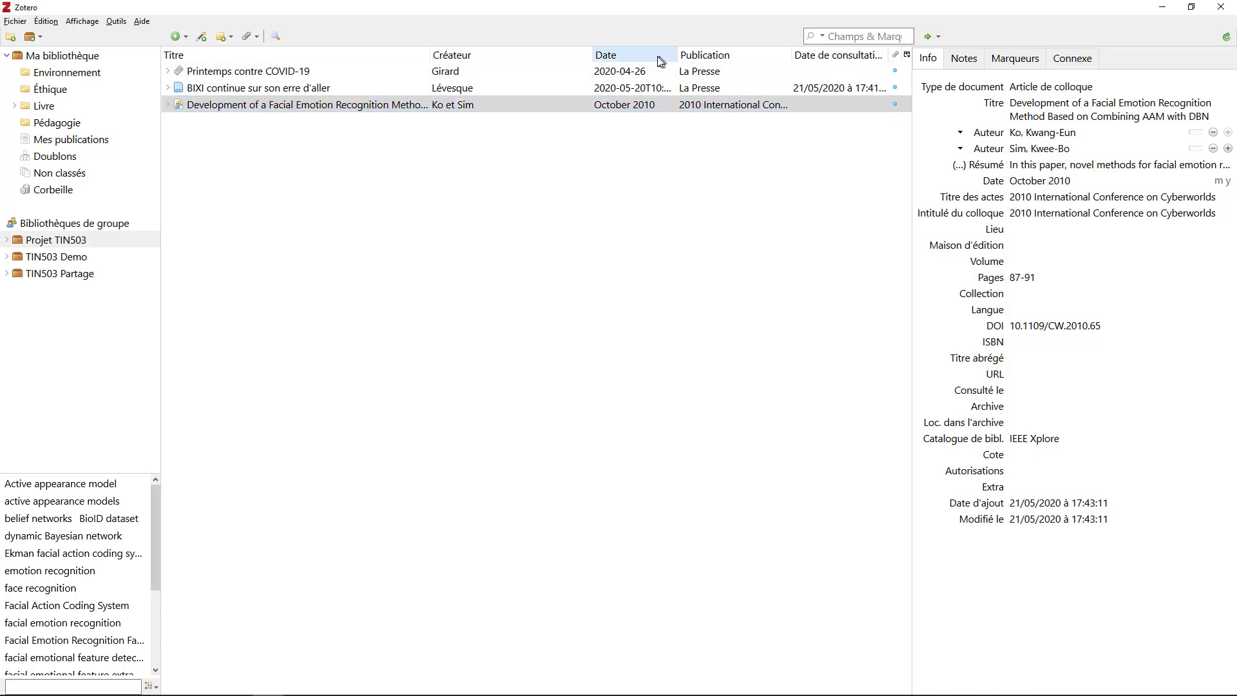
Look through the document types offered for creating a new item manually.
left_click(44, 23)
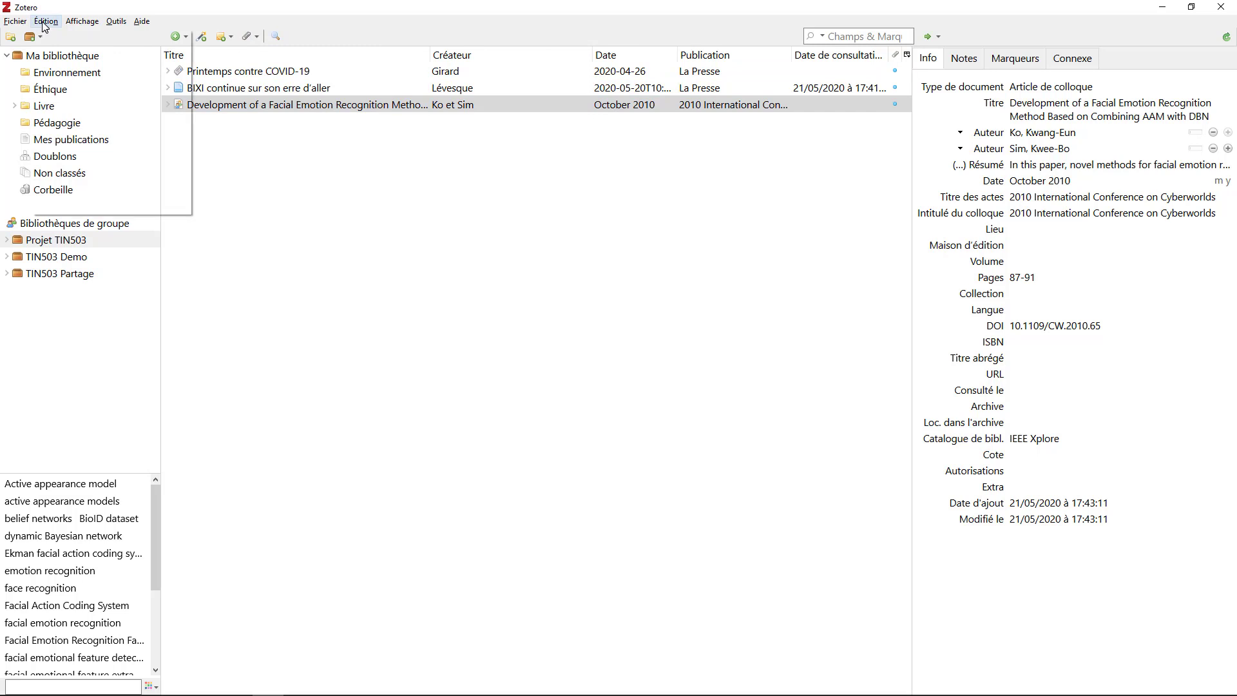
mouse_move(21, 24)
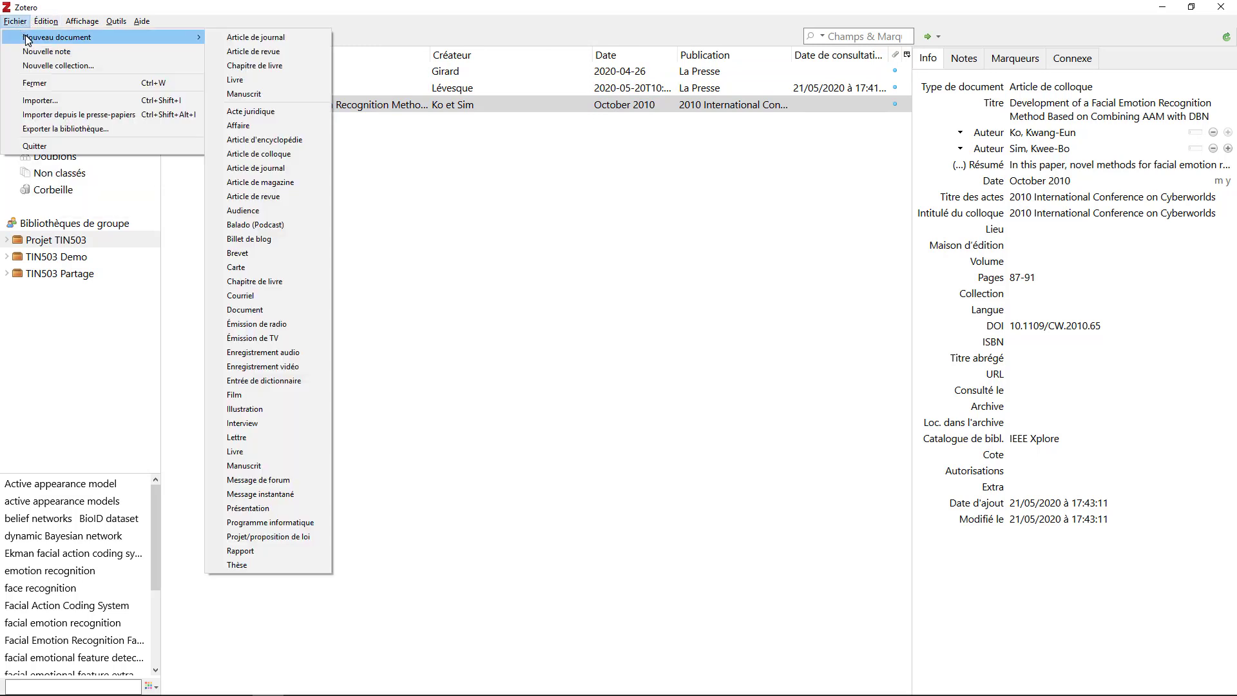
left_click(265, 80)
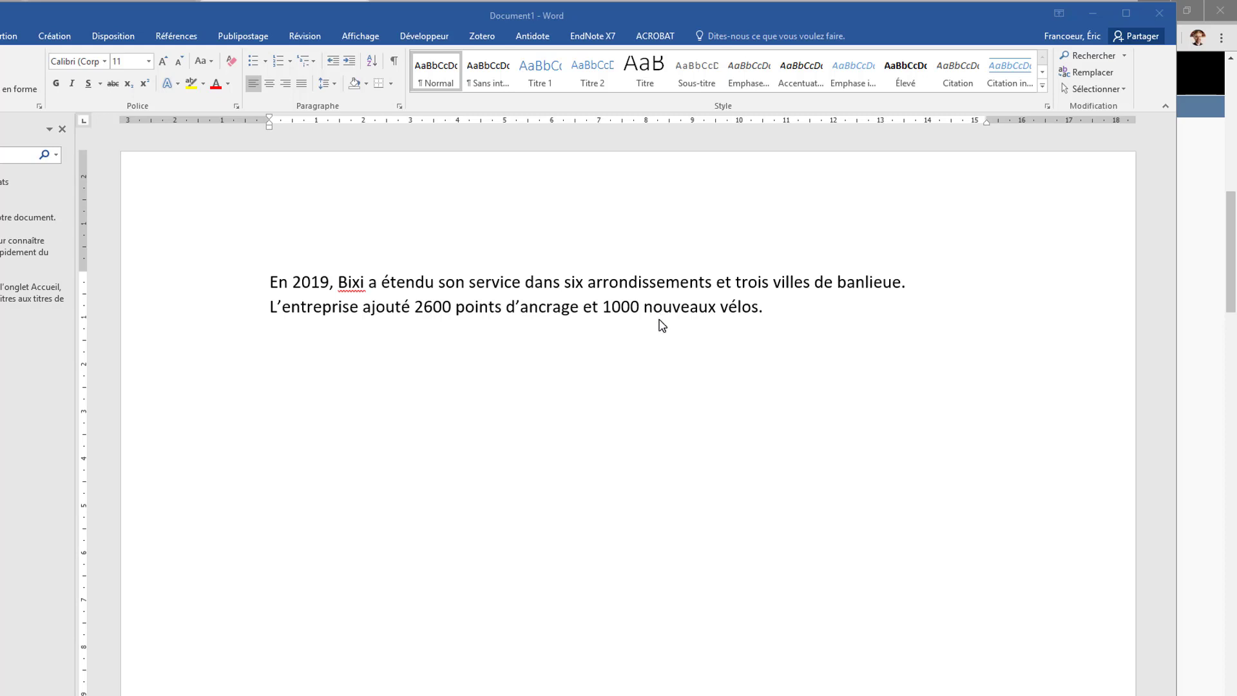
In Word, delete the period after "1000 nouveaux vélos" at the end of the paragraph.
left_click(765, 307)
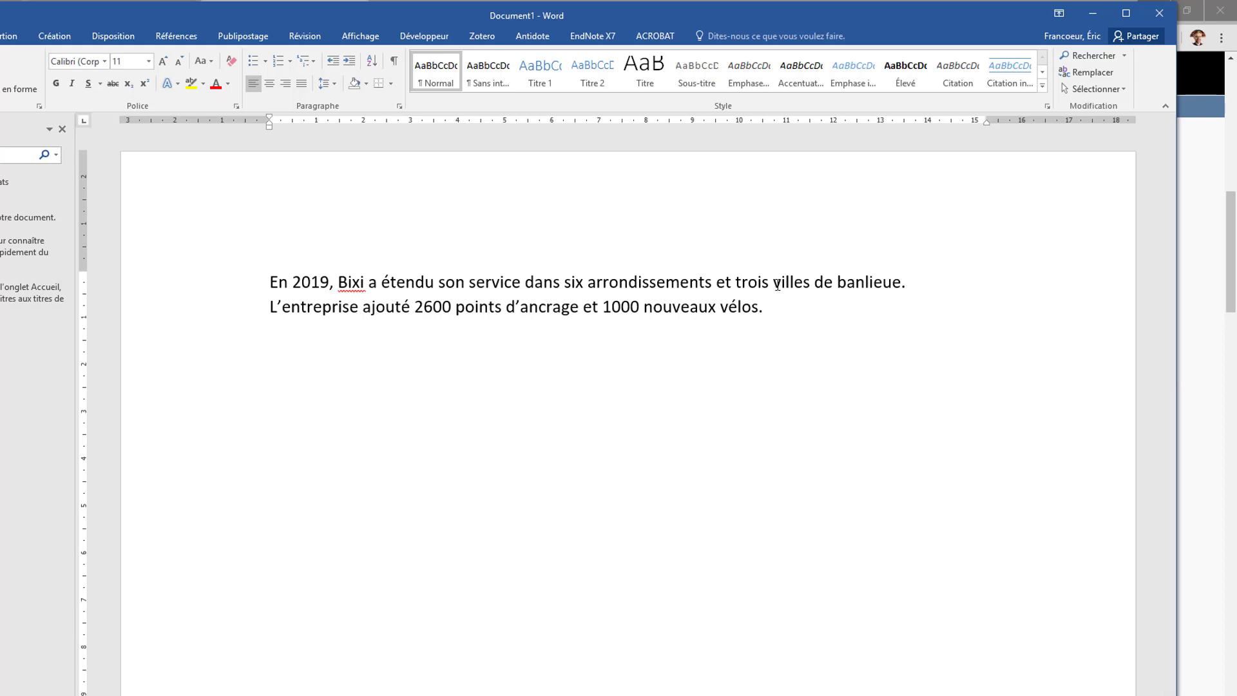
left_click_drag(652, 8, 658, 9)
left_click(773, 310)
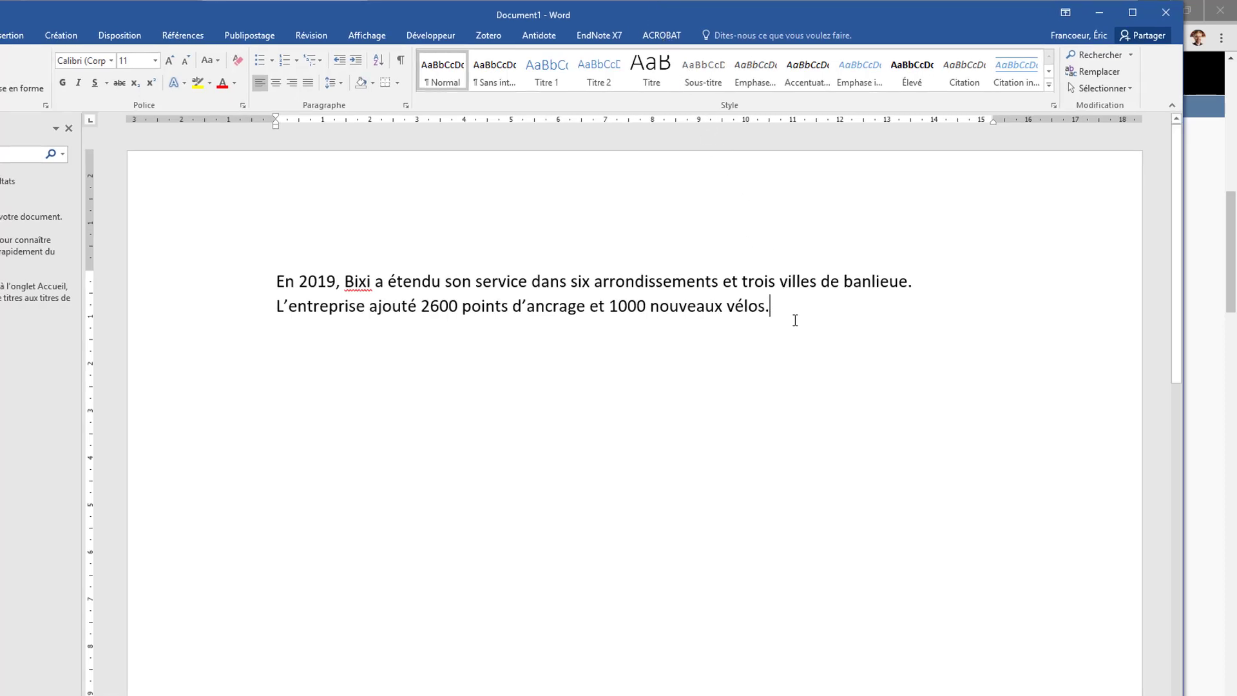
key("BackSpace")
Start a Zotero citation using the École de technologie supérieure - APA (French - Canada) style, with citations stored as fields.
left_click(490, 36)
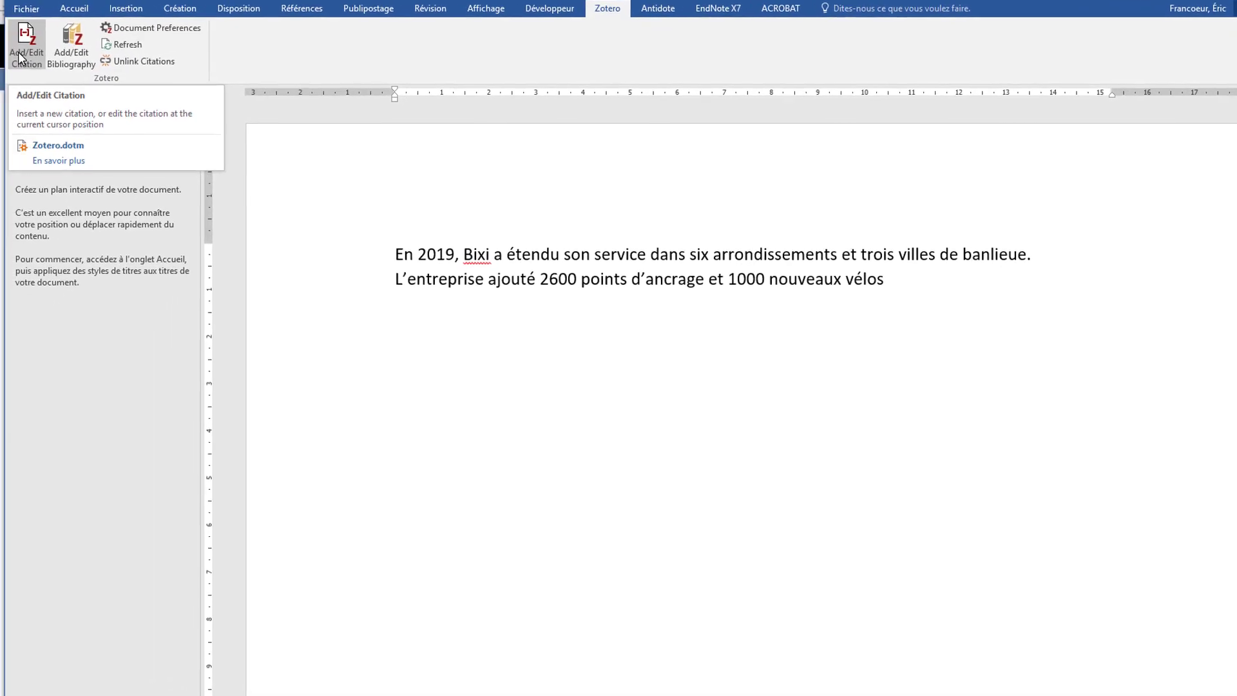
left_click(22, 54)
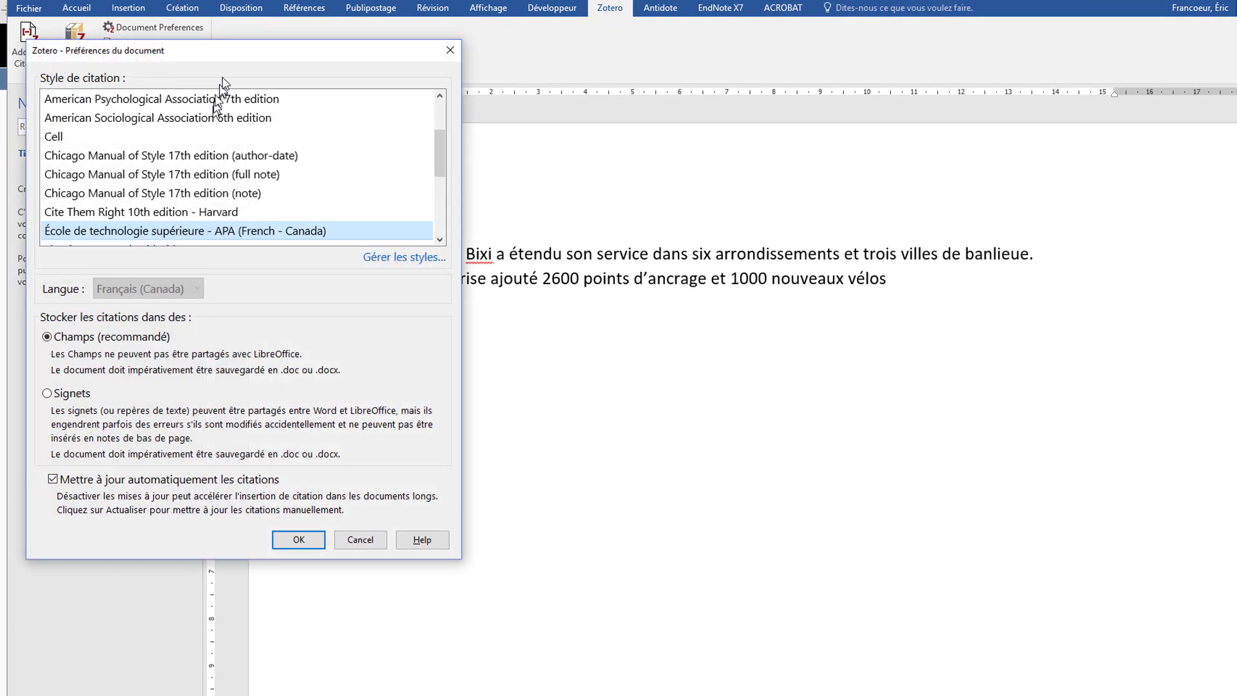
left_click_drag(237, 57, 274, 53)
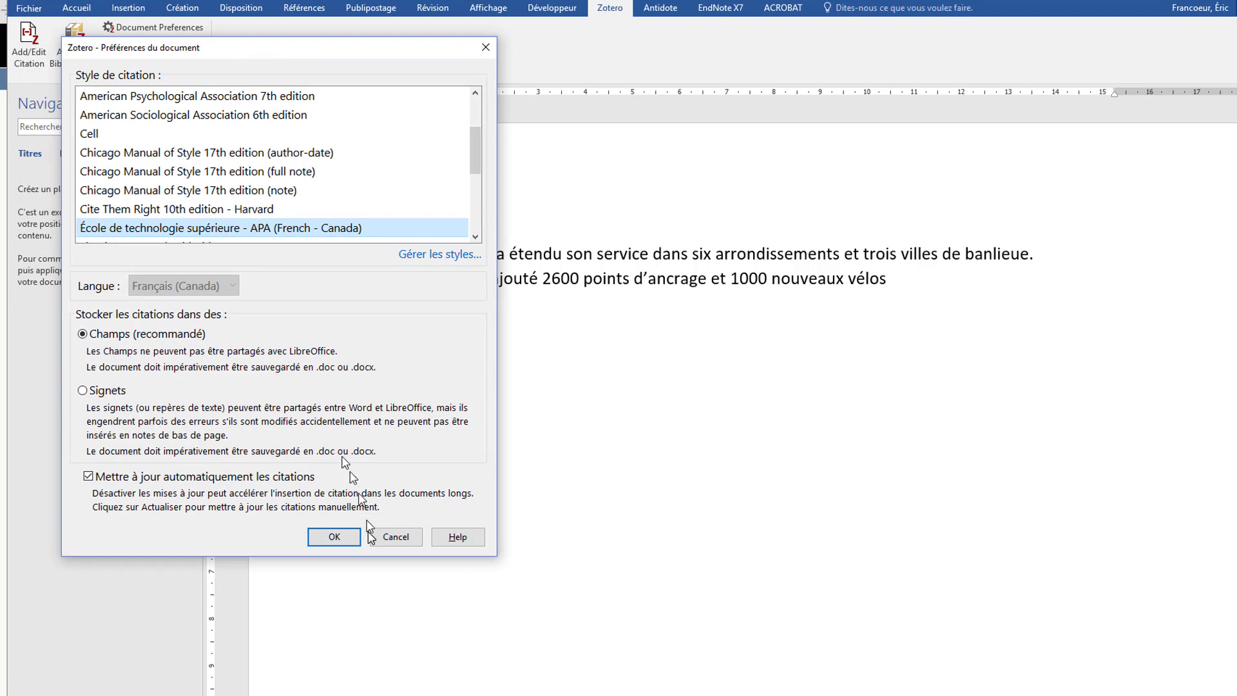
left_click(334, 538)
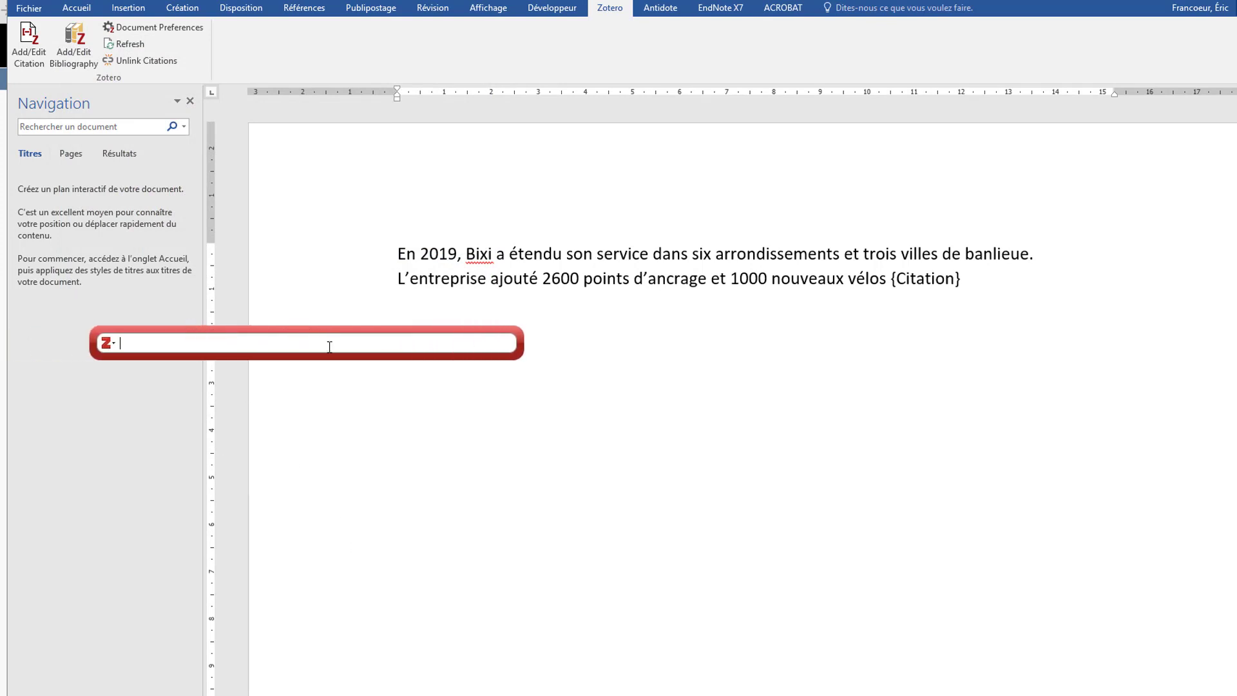
Cite "BIXI continue sur son erre d'aller" after "vélos", finding it with "bixi", and end the sentence with a period.
type("bixi")
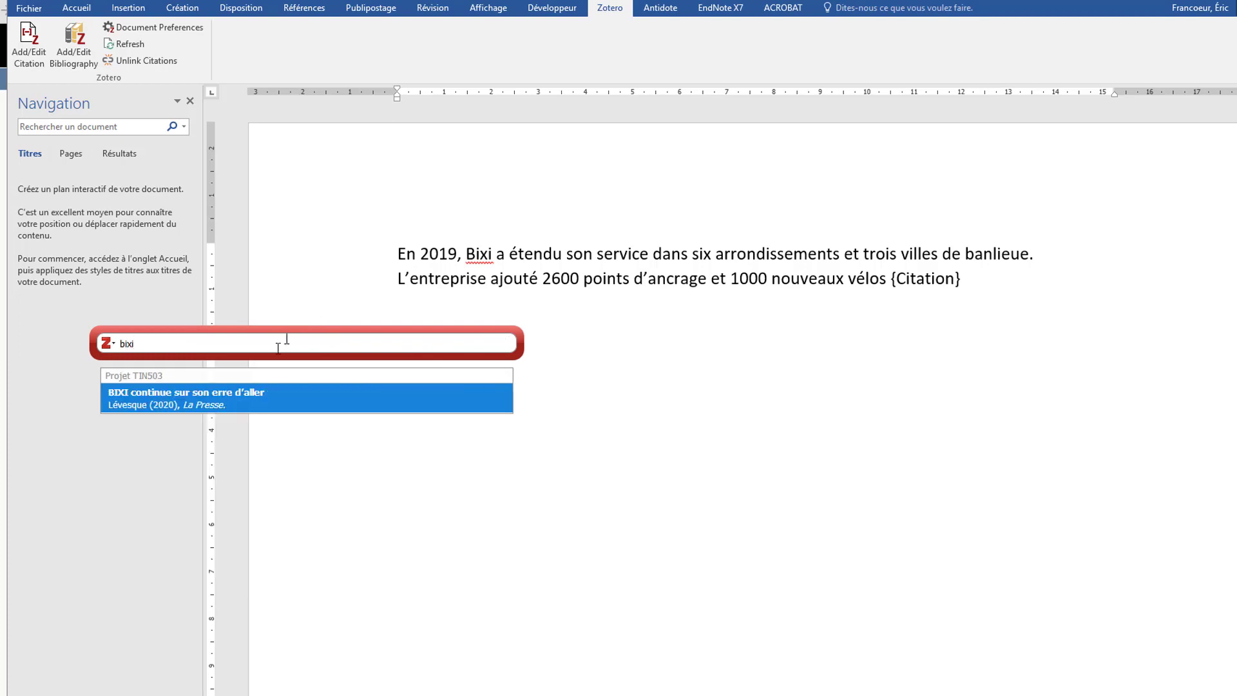
left_click(245, 398)
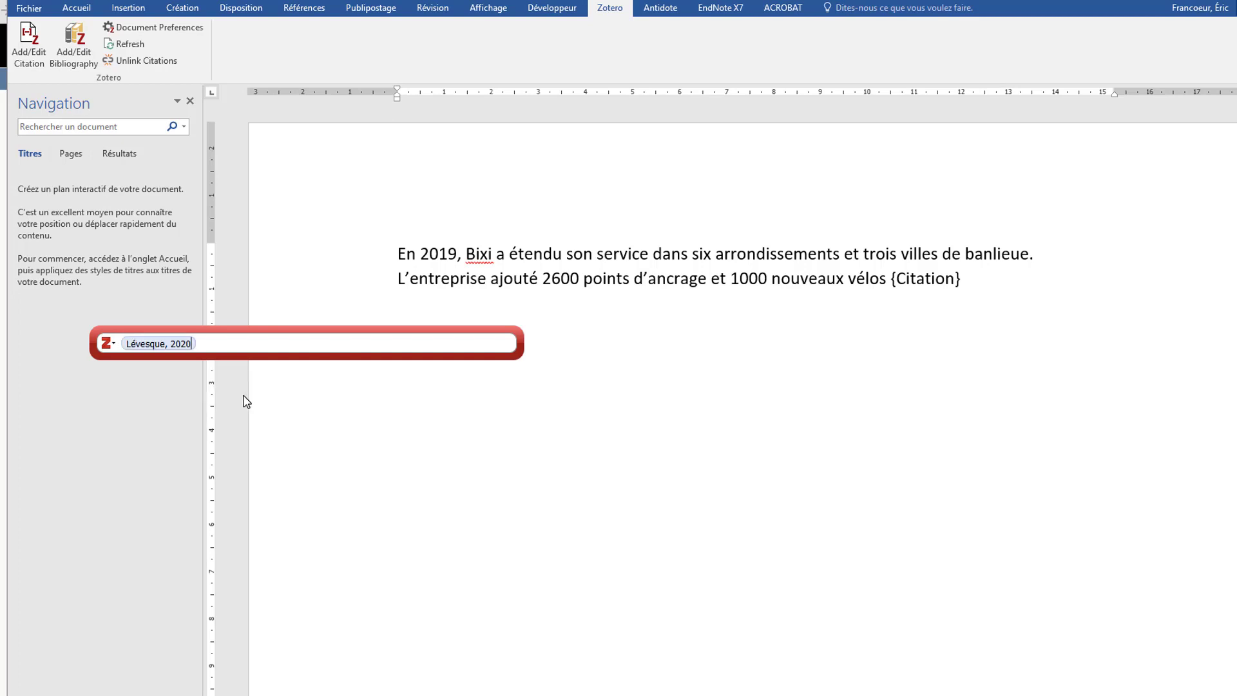
key("Return")
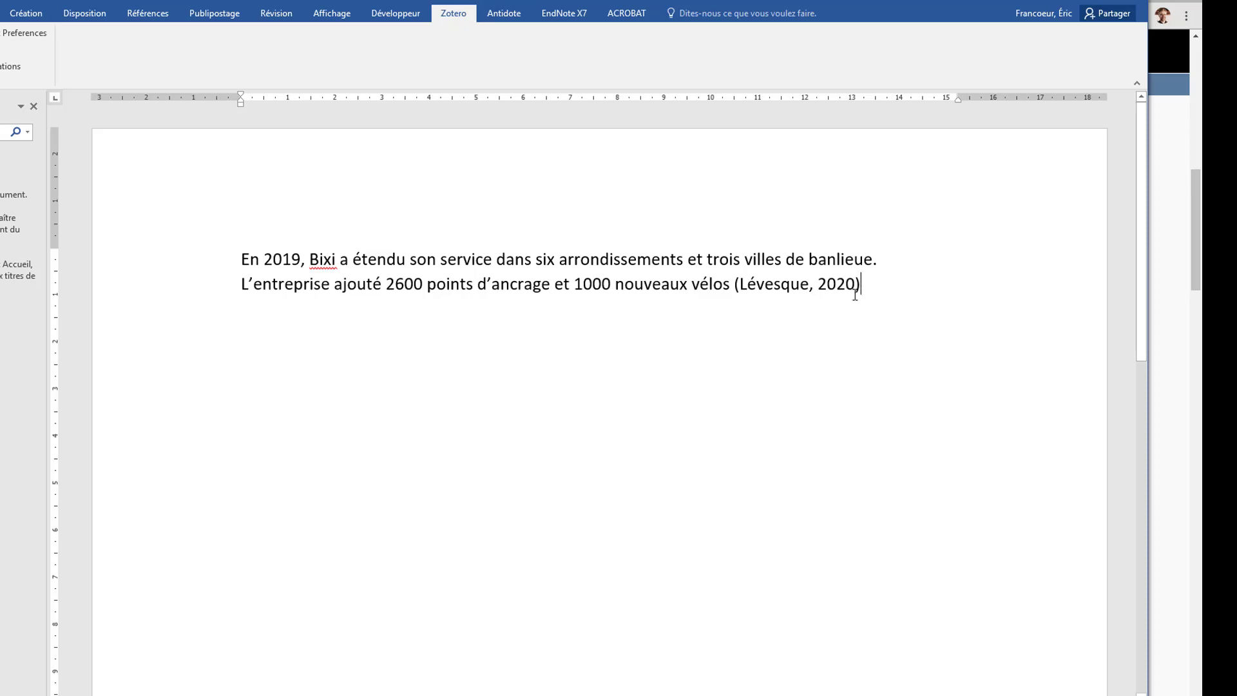
type(".")
Add a "Bibliographie" heading below the paragraph and insert the Zotero bibliography under it.
key("Return")
key("Return")
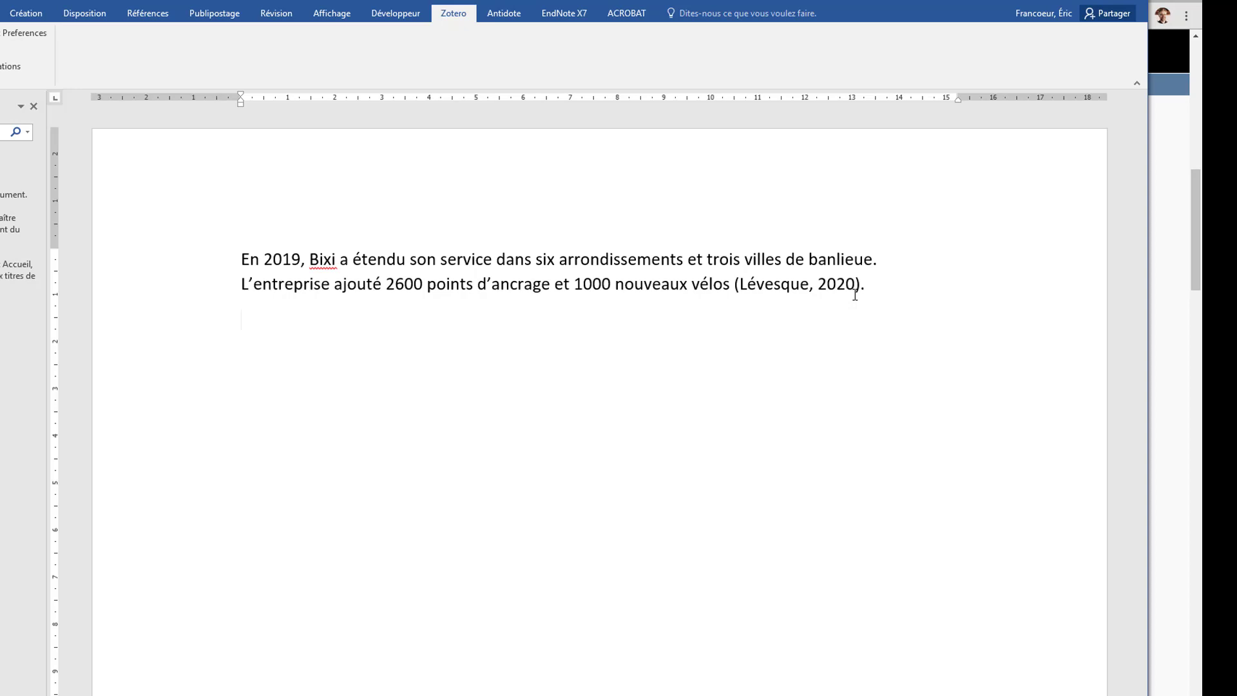
type("Bibliographie")
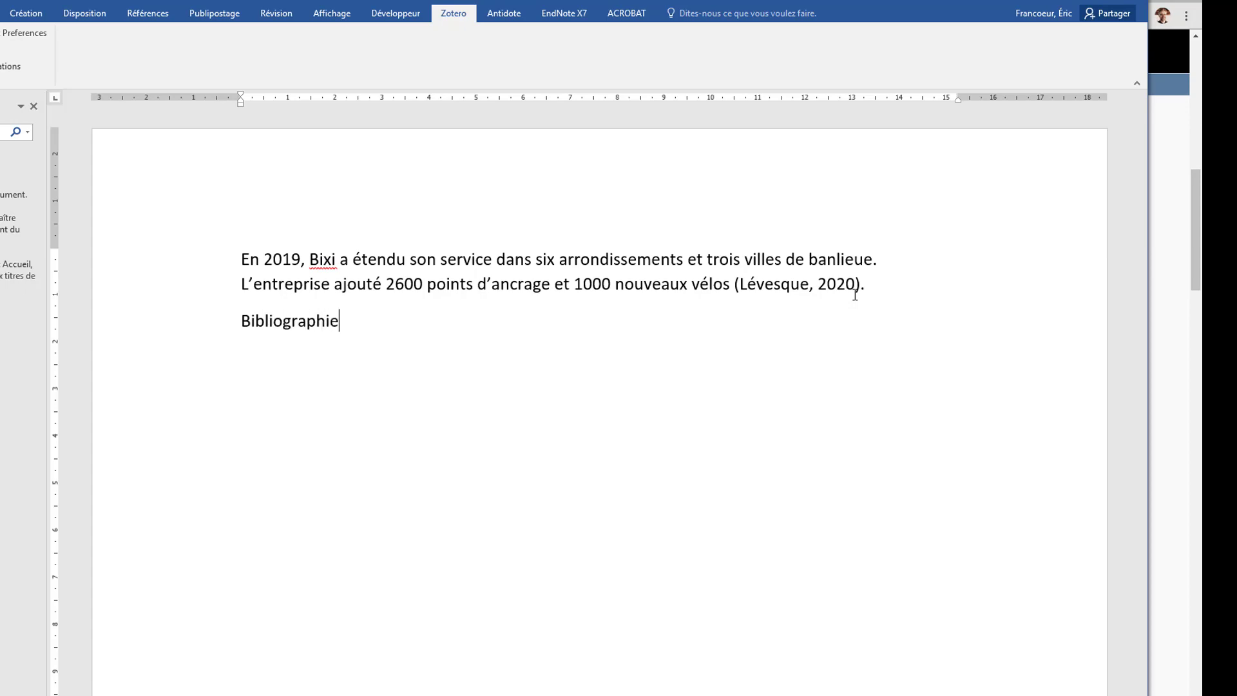
key("Return")
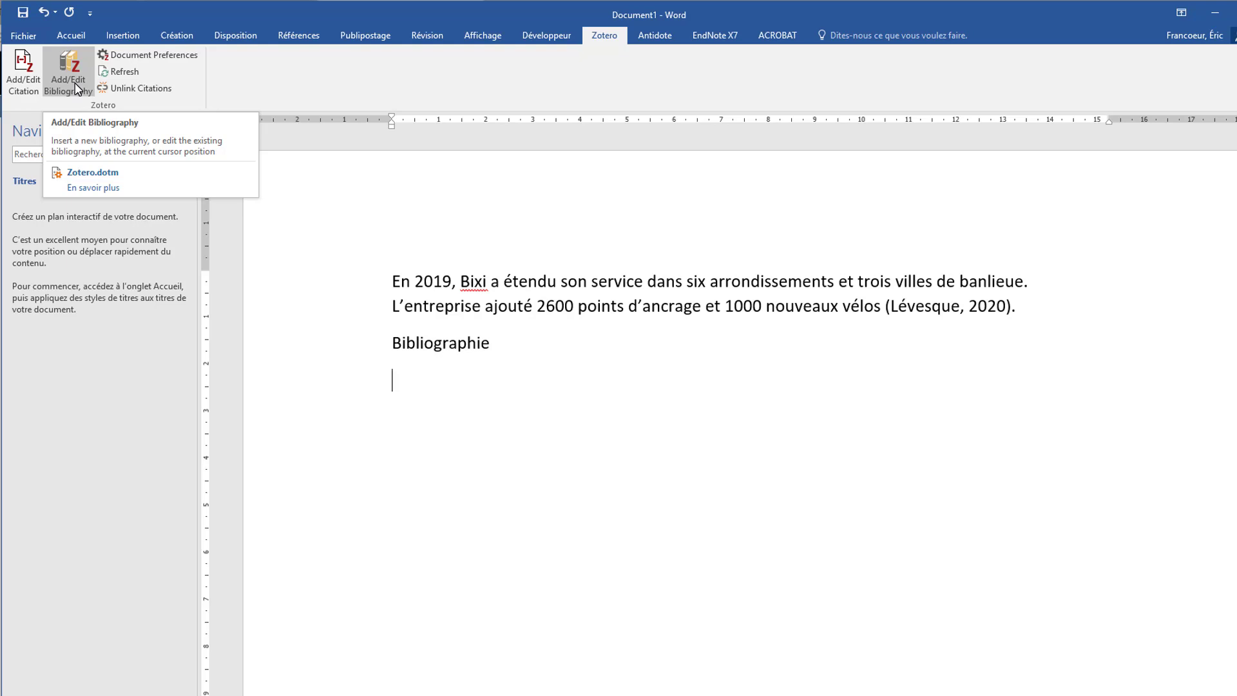
left_click(76, 87)
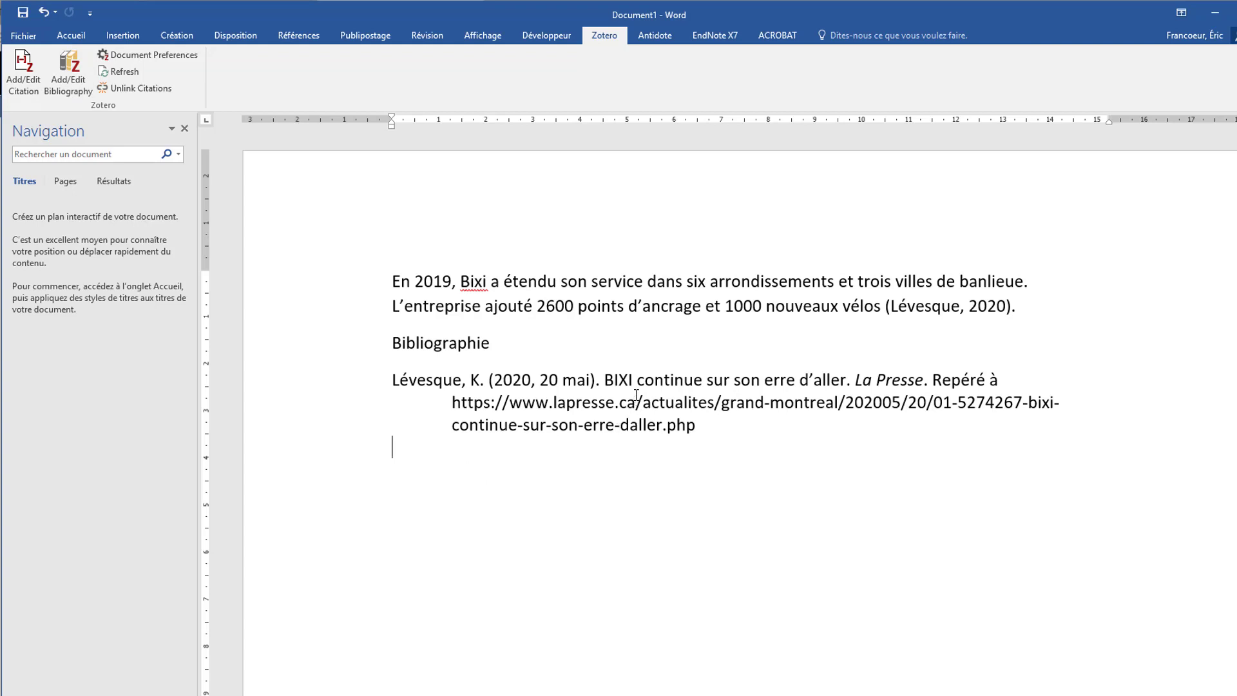
left_click(671, 419)
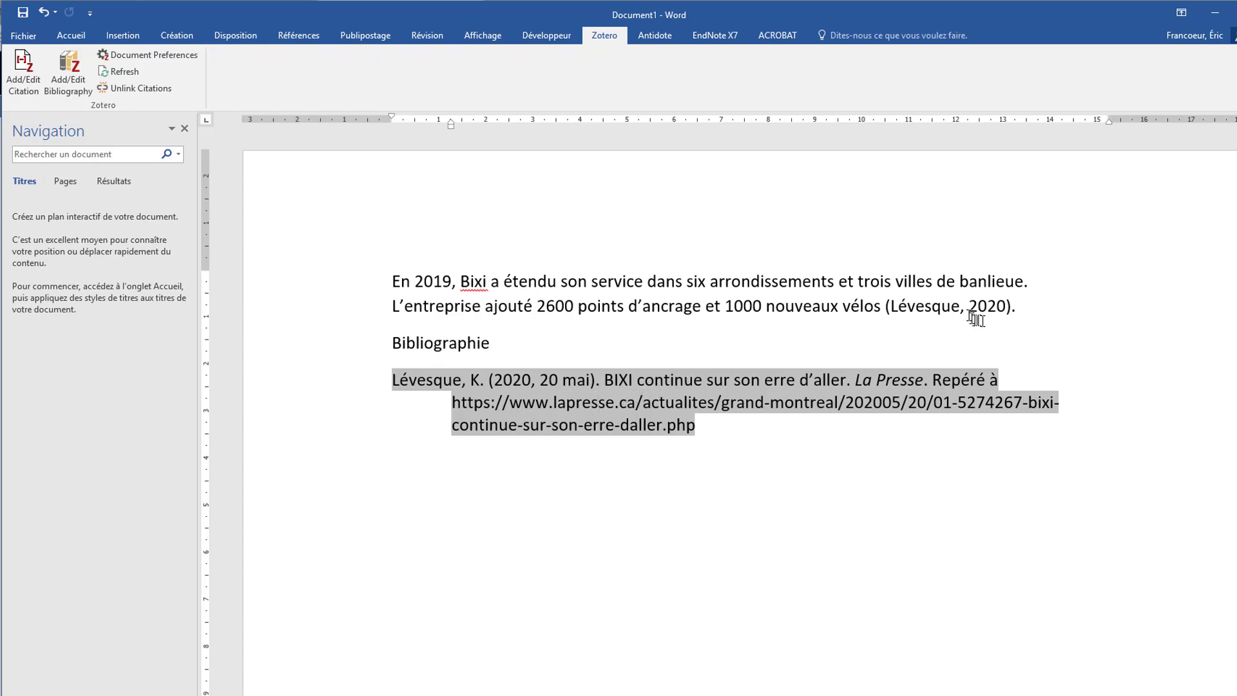
Add a new paragraph above "Bibliographie" with the filler text ";lklkflkfslf ;slkjfsdf".
left_click(1018, 307)
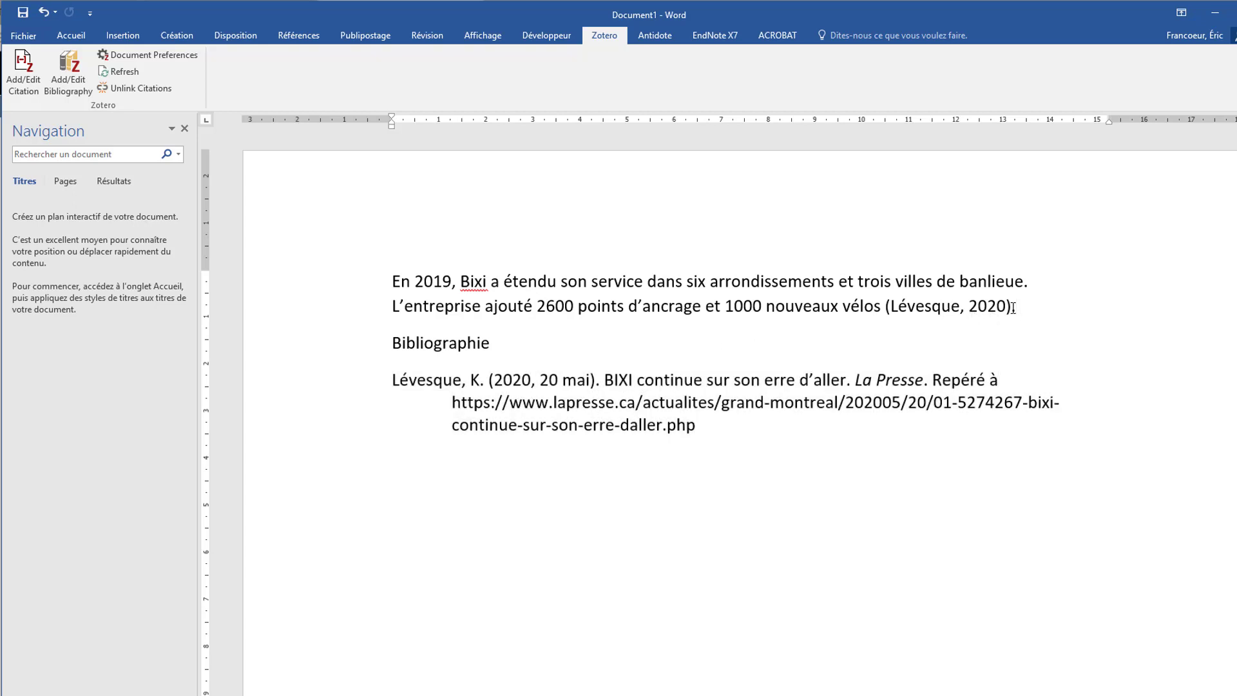
key("Return")
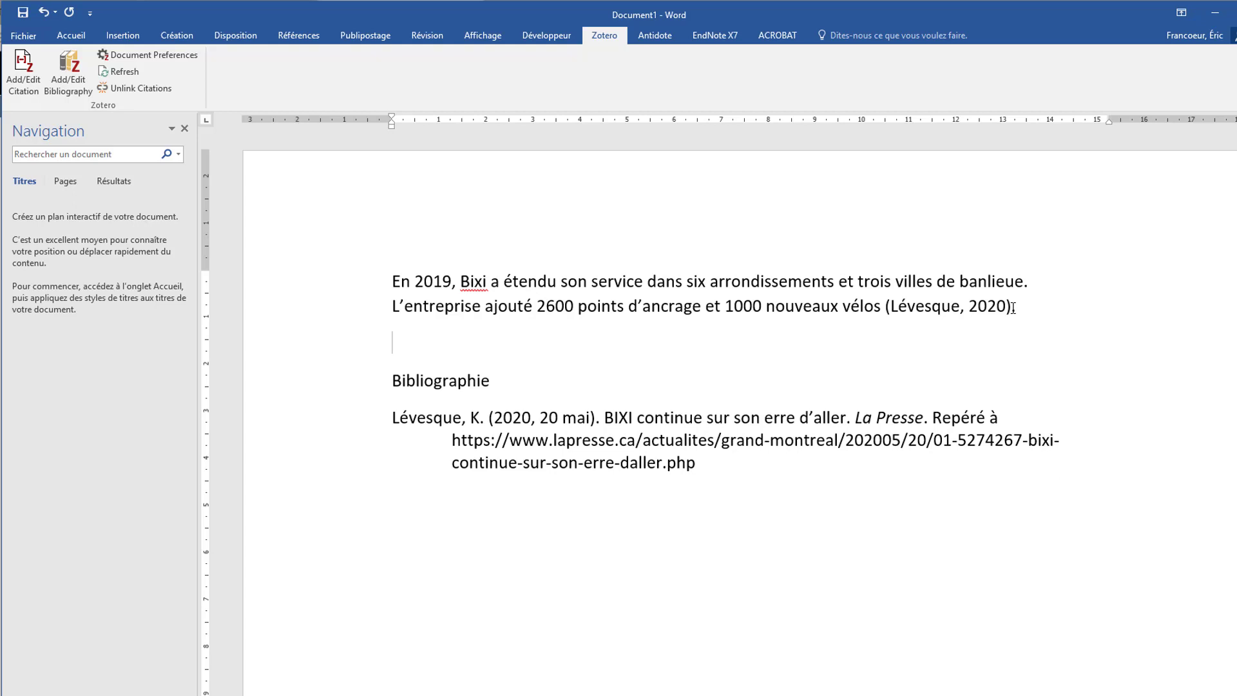
type(";lklkflkfslf ;slkjfsdf")
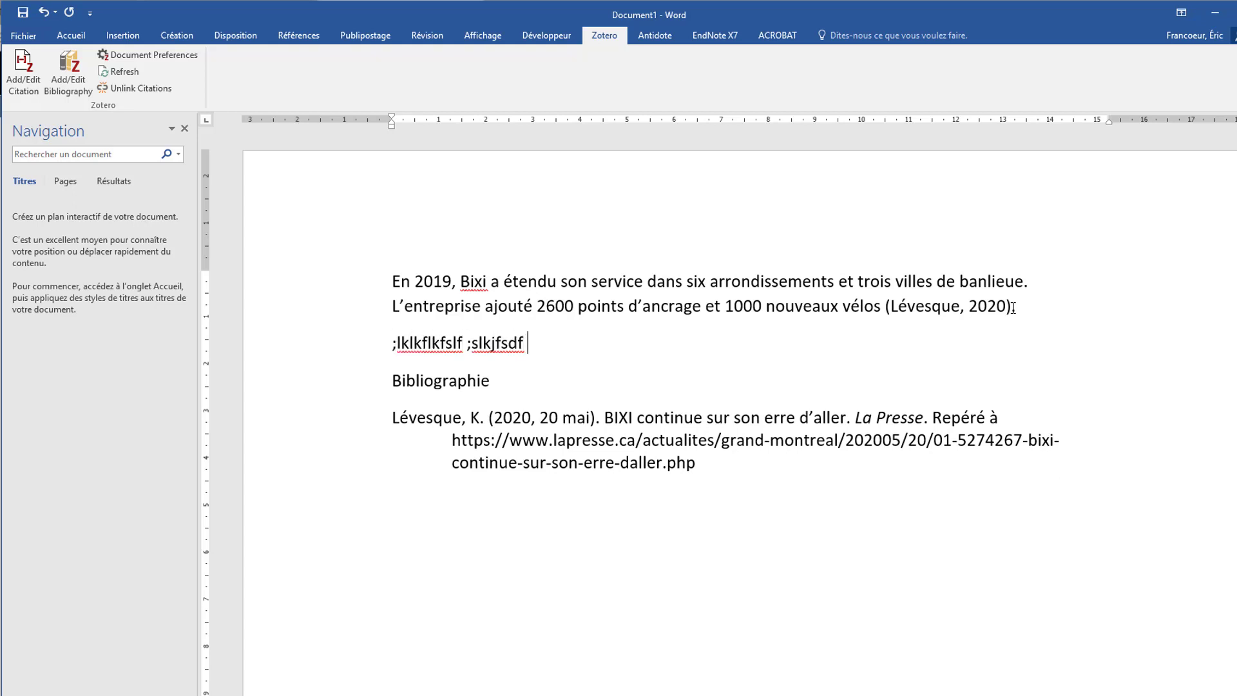
Cite "Printemps contre COVID-19" at the end of the filler paragraph, searching by its author's last name, and check the bibliography.
left_click(26, 82)
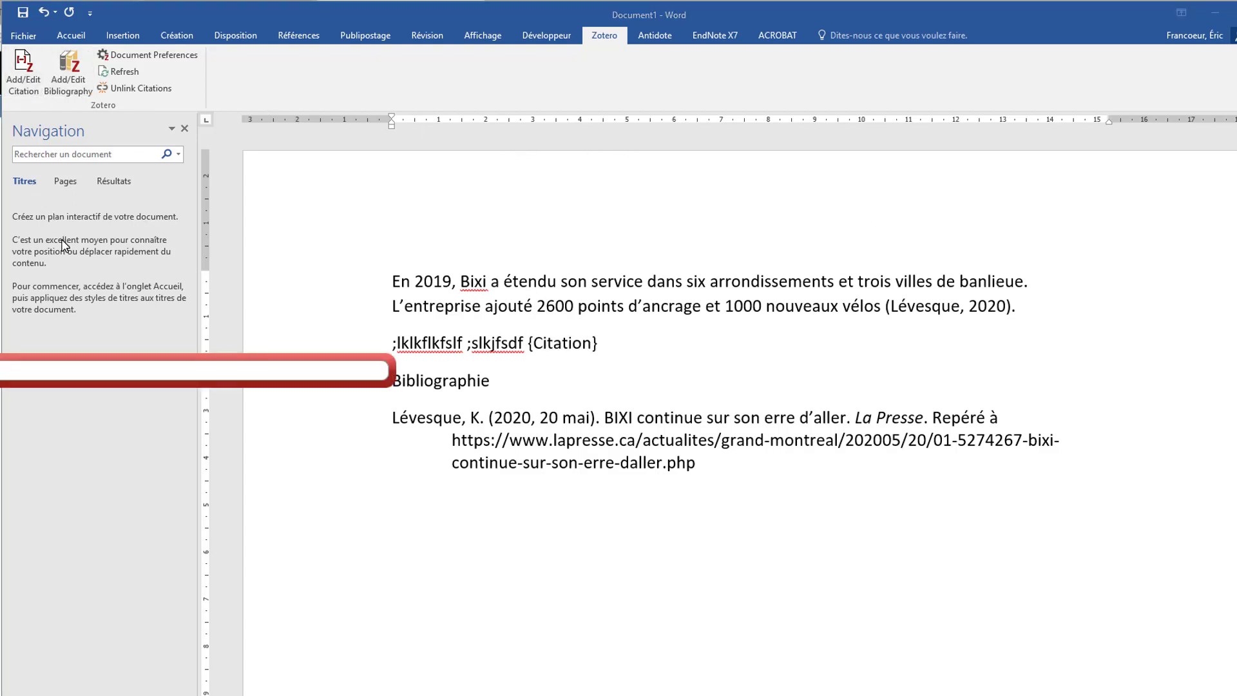
type("girard")
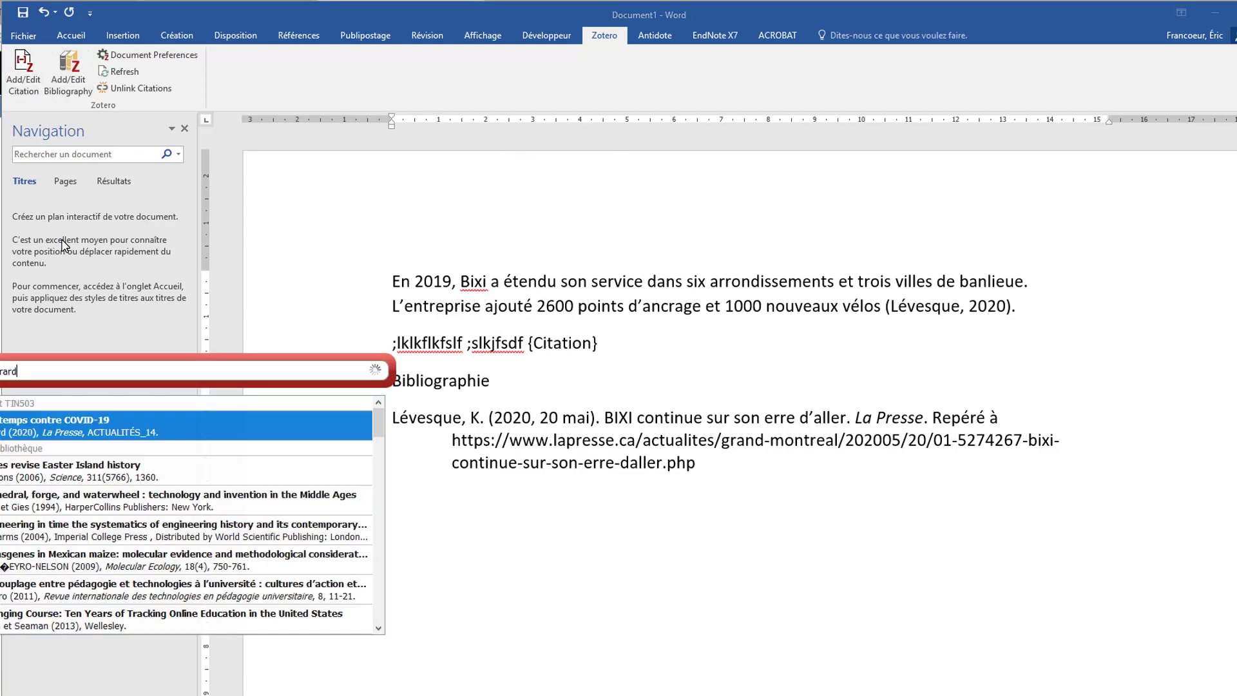
left_click(37, 424)
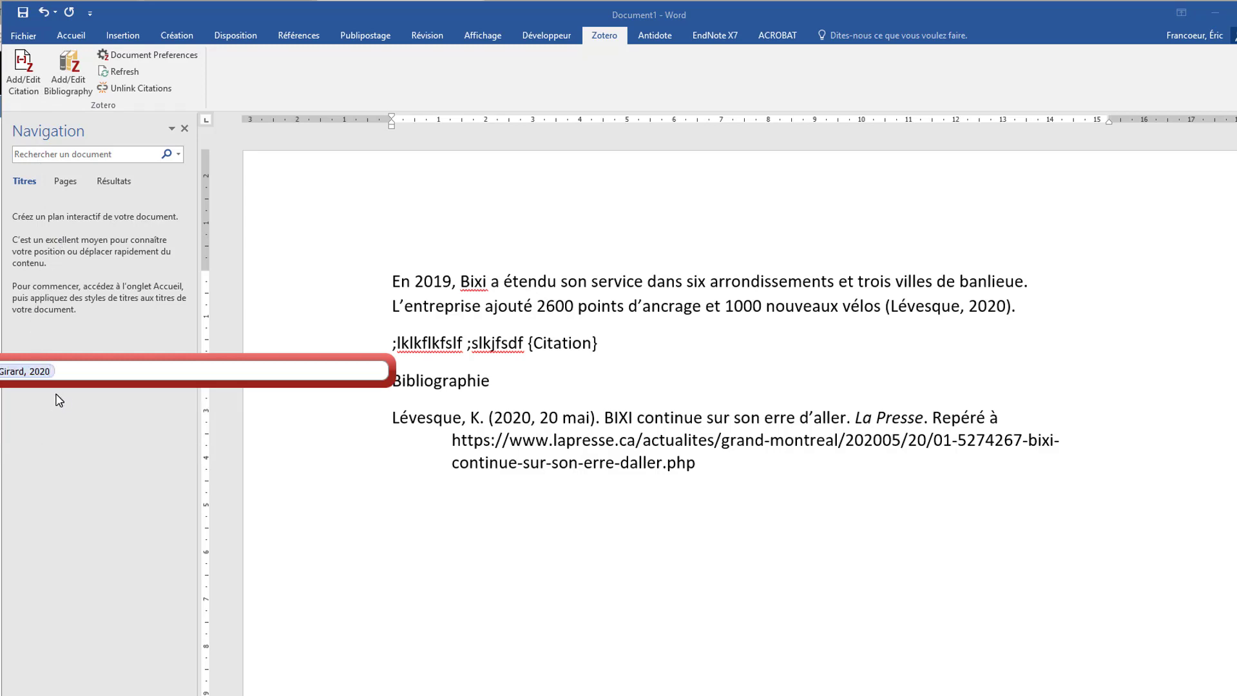
key("Return")
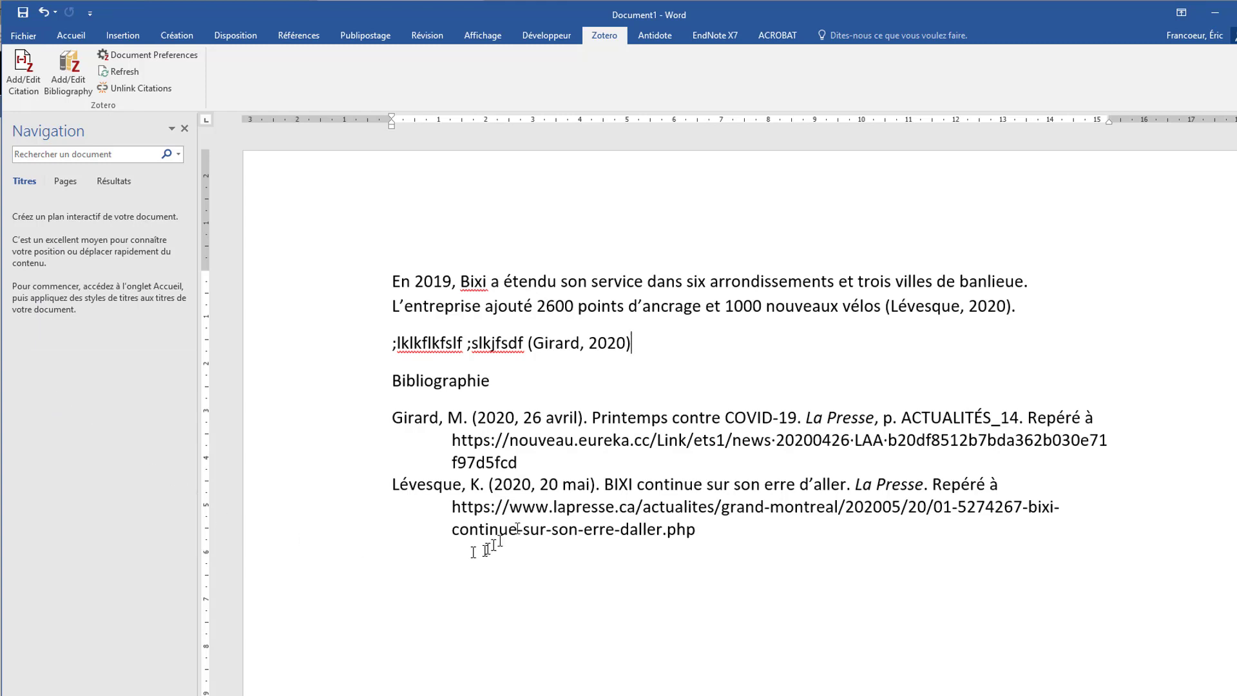
left_click(543, 464)
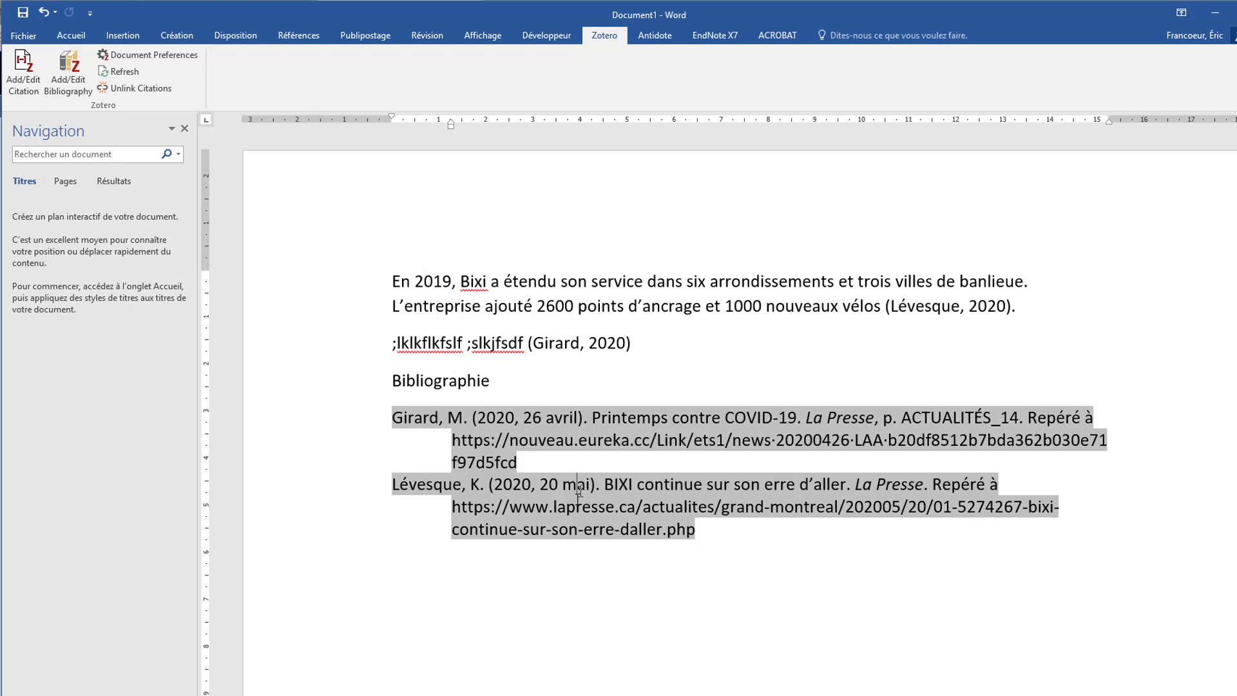
left_click(569, 603)
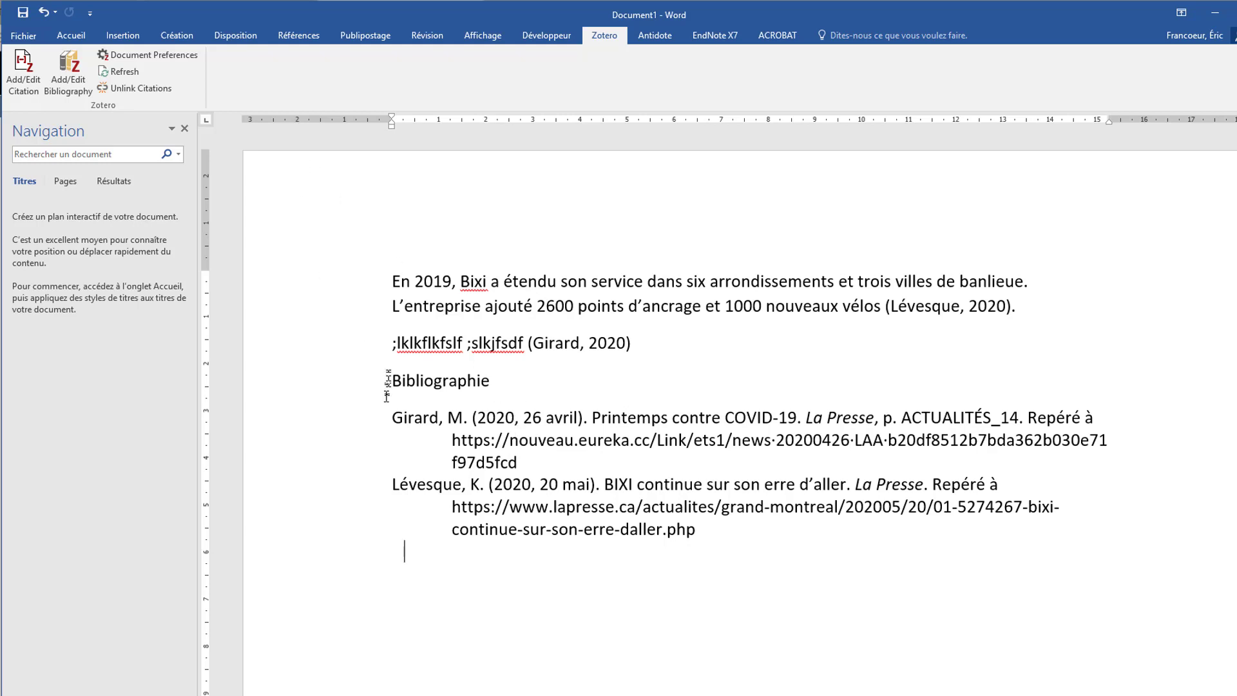
Set the spacing before the bibliography entries' paragraphs to 6 pt.
left_click_drag(391, 416, 745, 558)
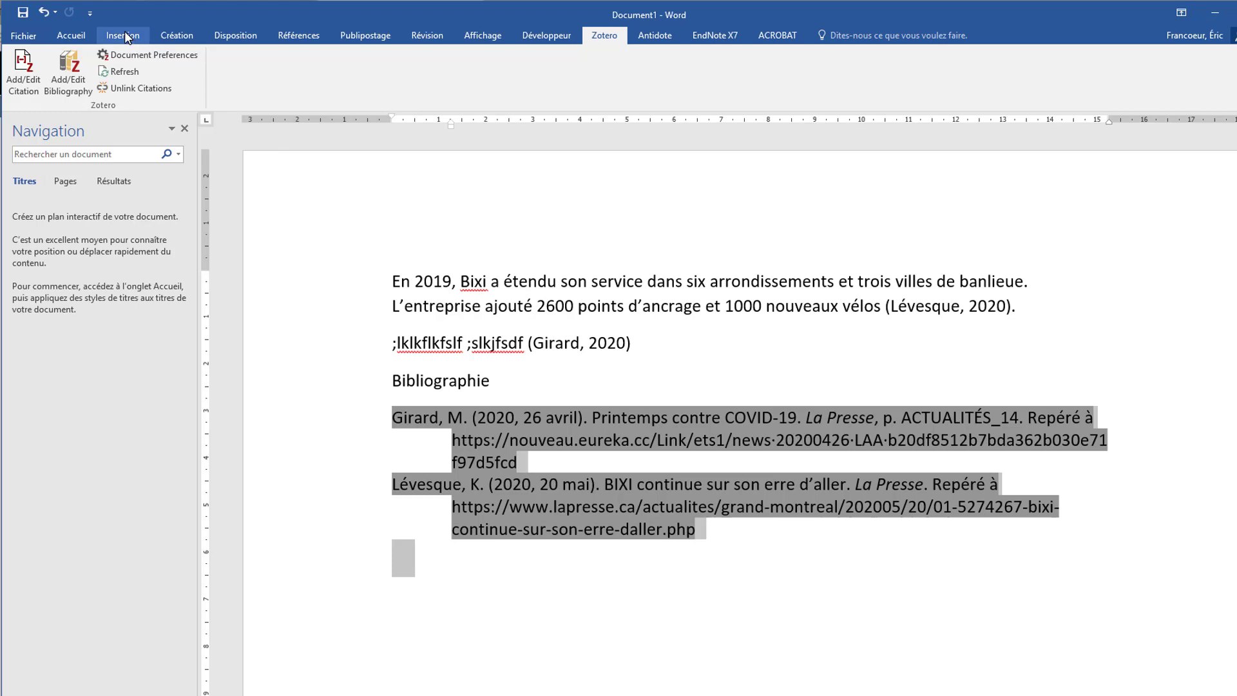
left_click(71, 35)
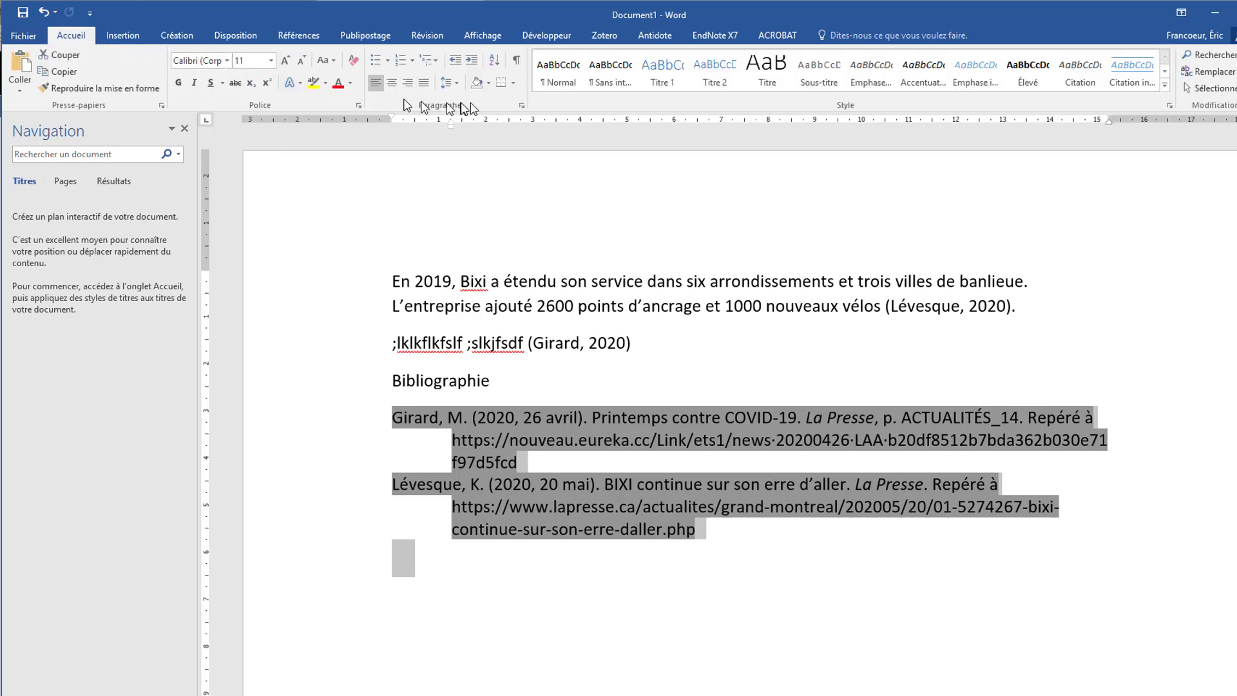
left_click(521, 105)
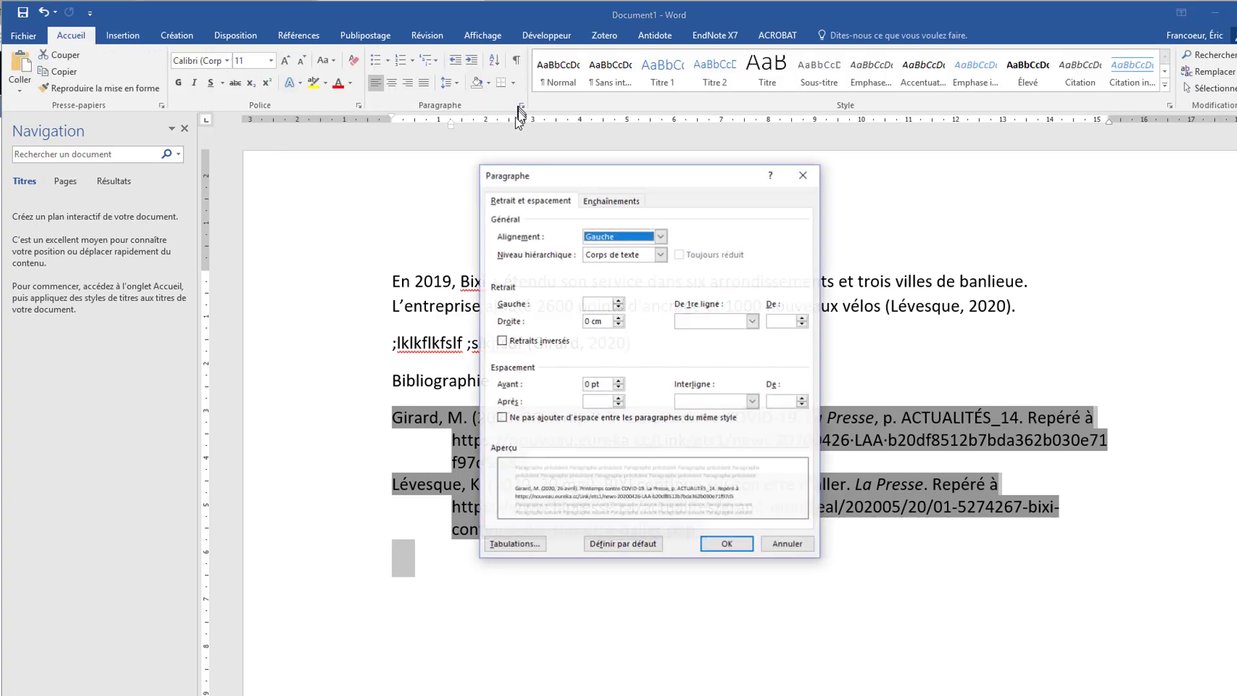
left_click(618, 381)
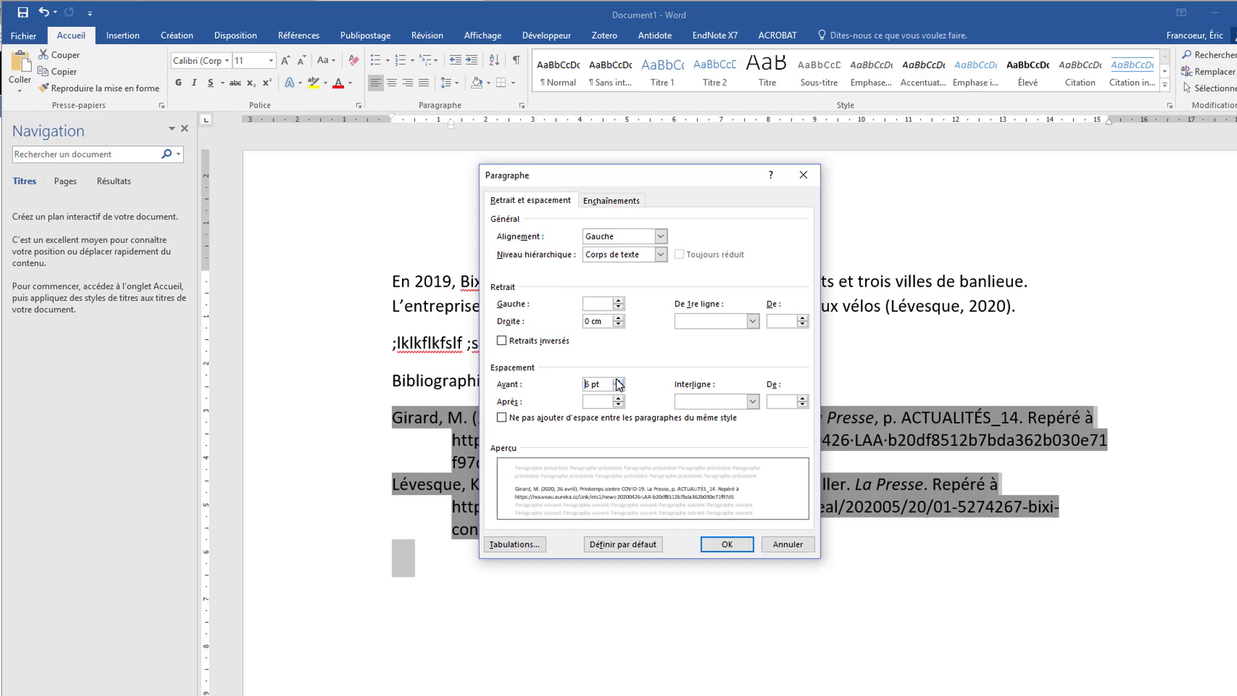
left_click(727, 545)
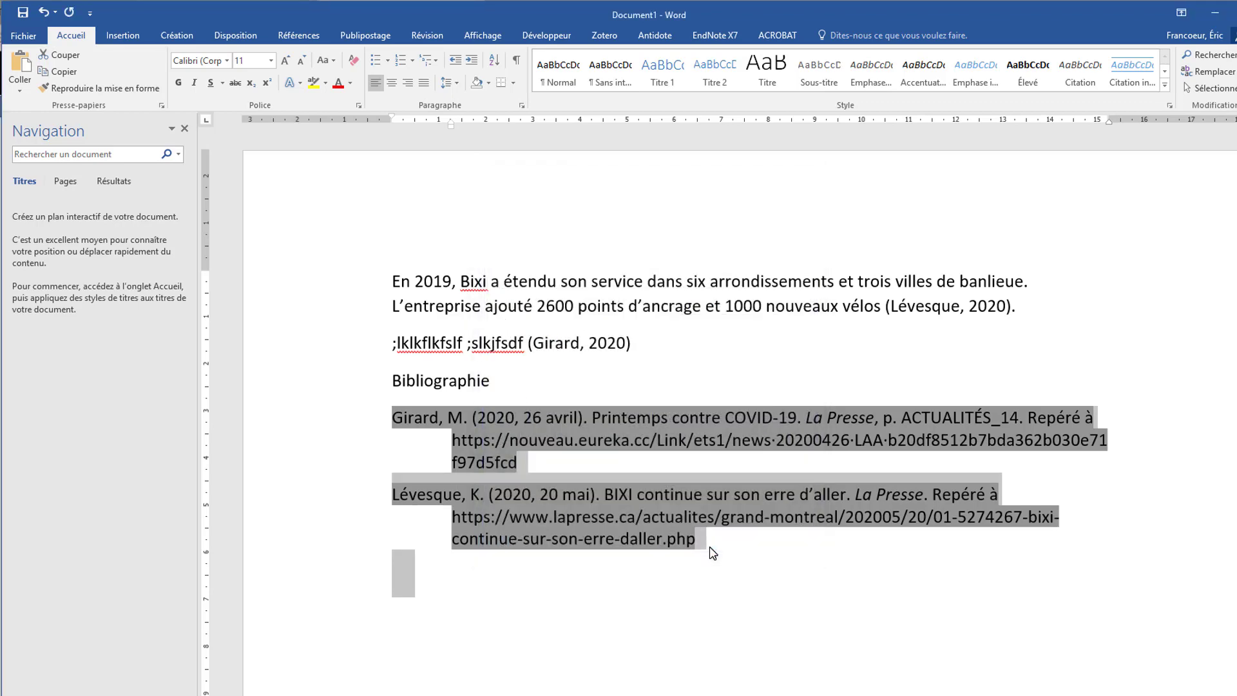
left_click(684, 628)
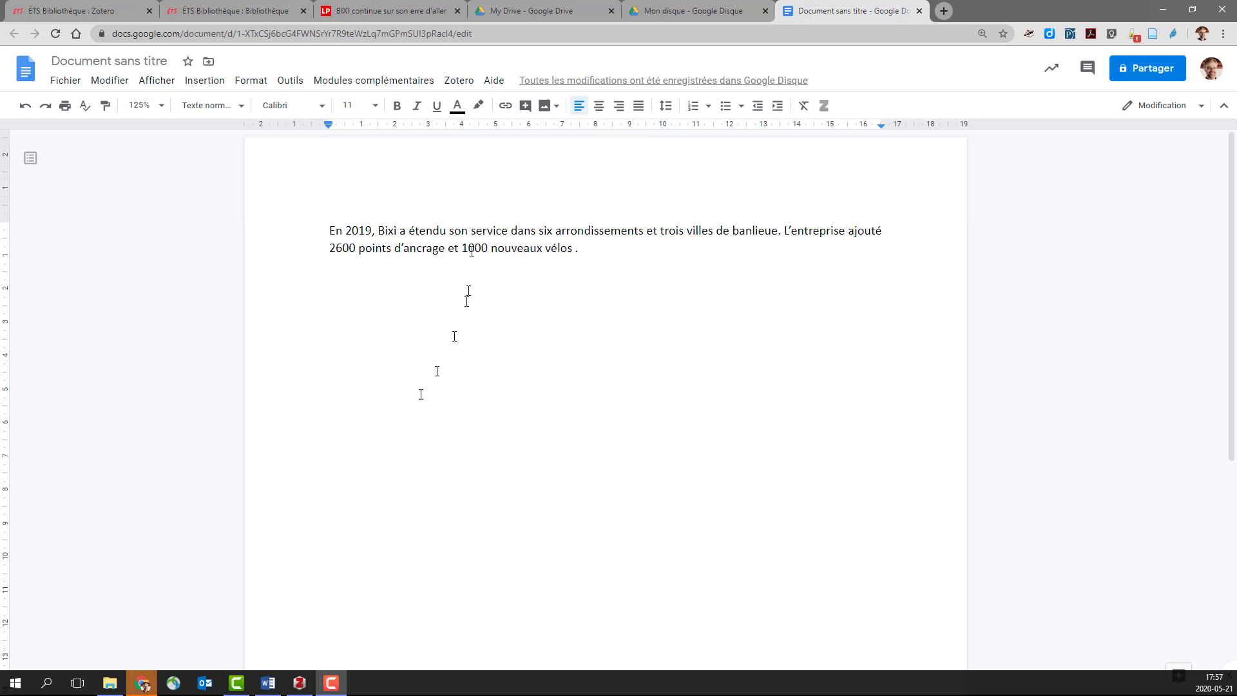
In the Google Docs document, start a Zotero citation after "vélos" with the École de technologie supérieure - APA (French - Canada) style.
left_click(461, 88)
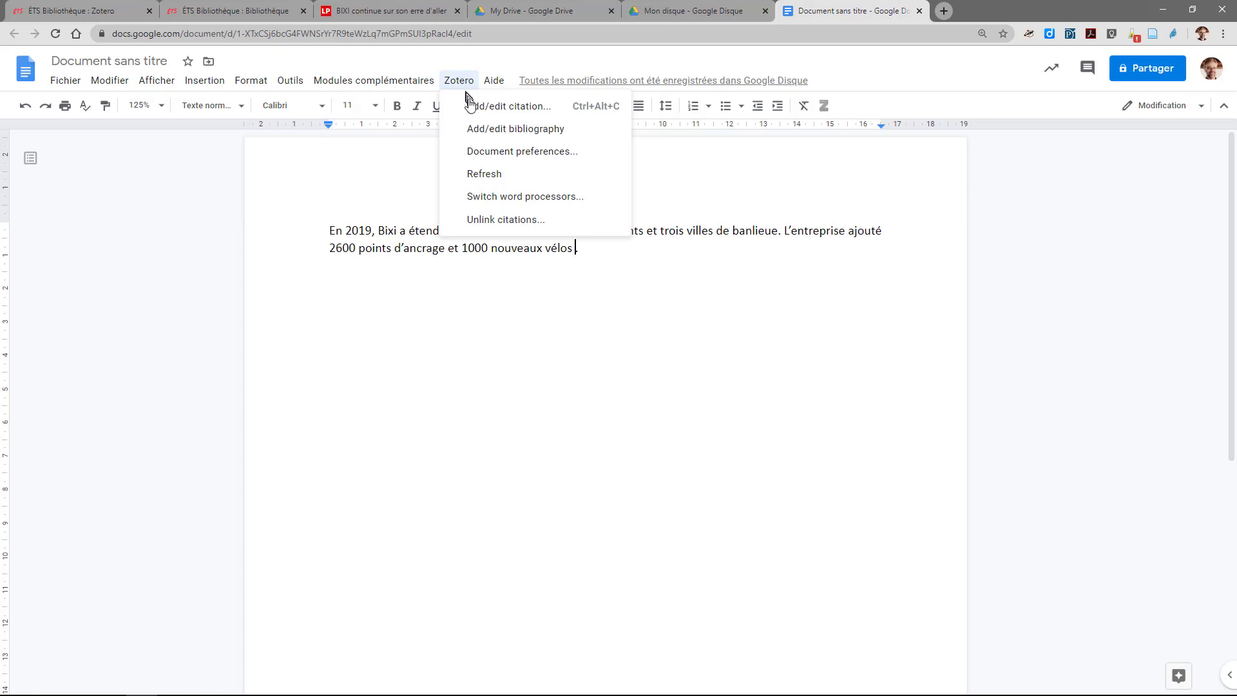
left_click(472, 107)
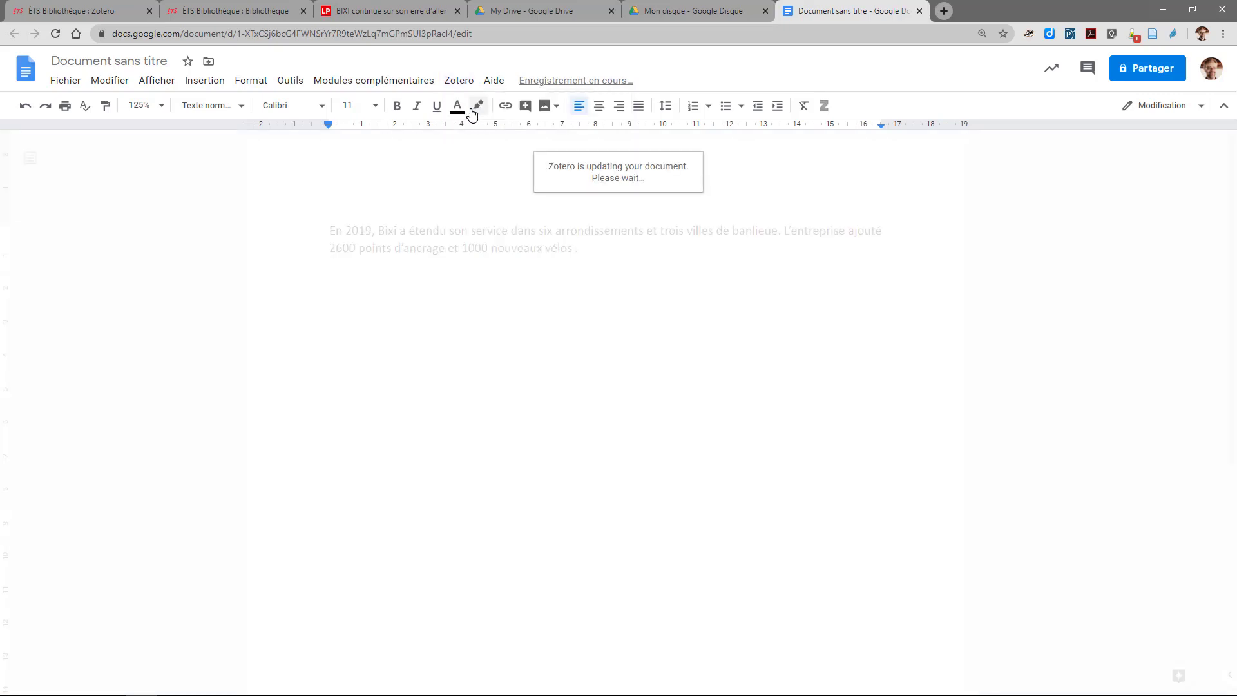
mouse_move(337, 685)
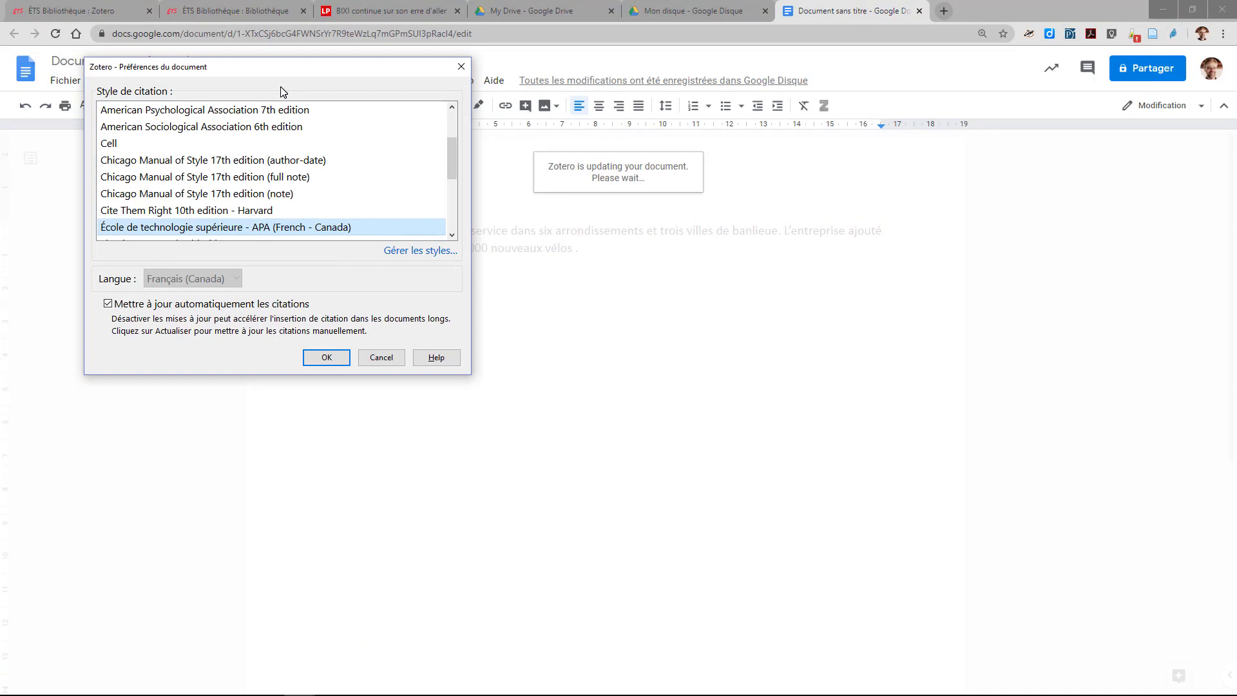
left_click(323, 361)
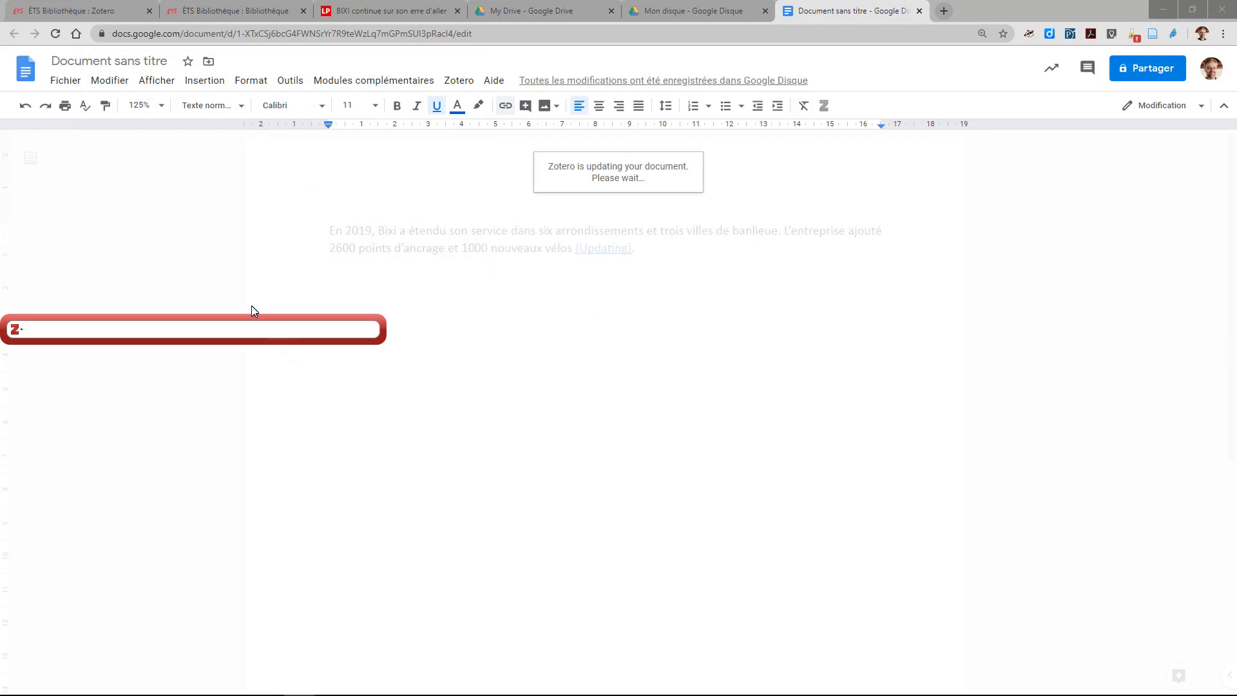
Find "BIXI continue sur son erre d'aller" with the search "bixi" and insert it as the citation.
type("bixi")
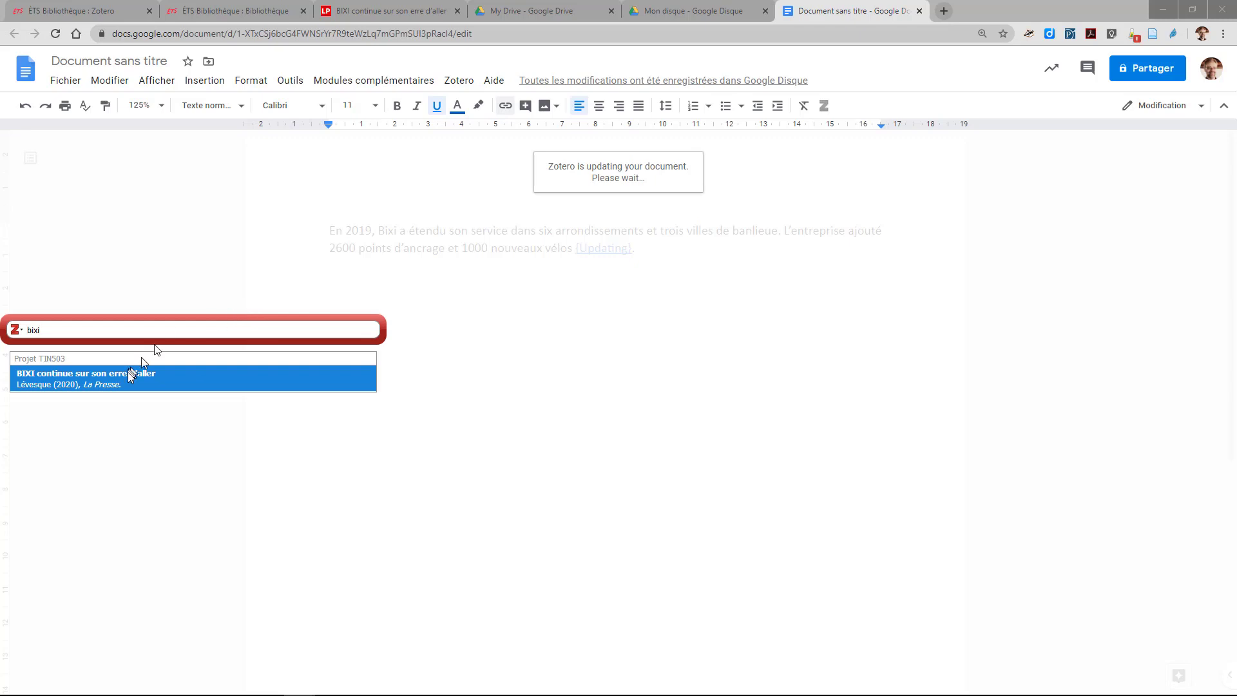
left_click(128, 388)
key("Return")
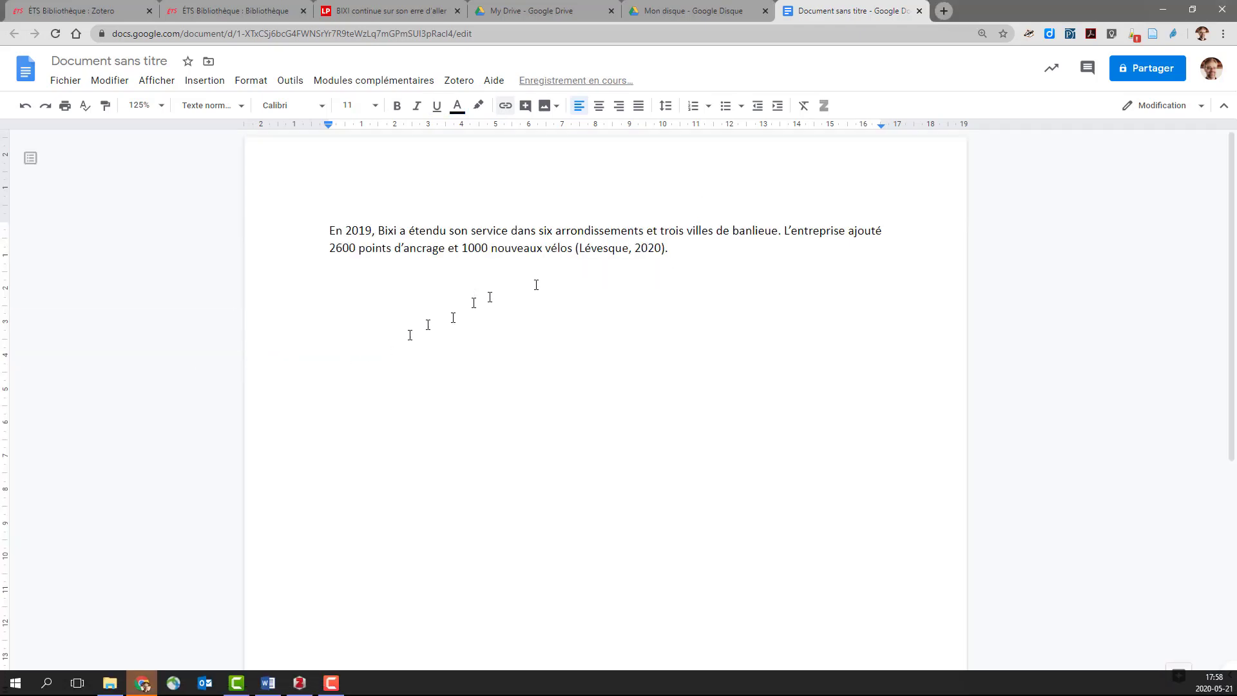
Start a new paragraph after the cited sentence and insert the Zotero bibliography there.
type(".")
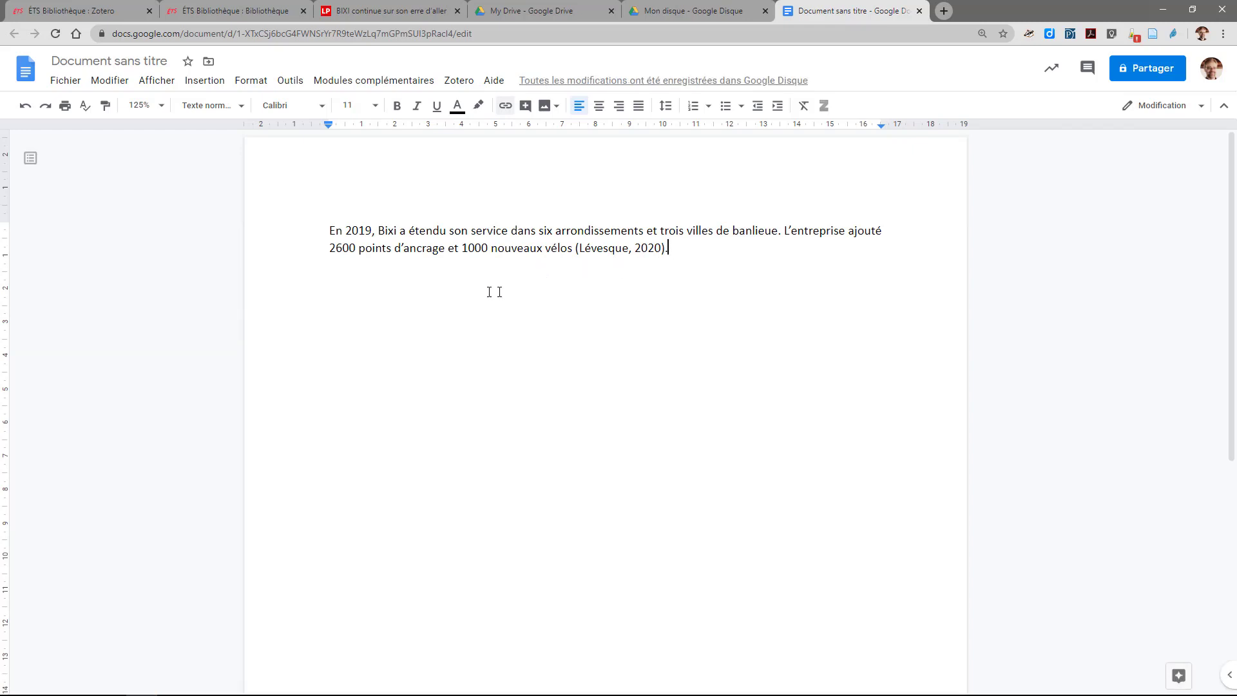
key("Return")
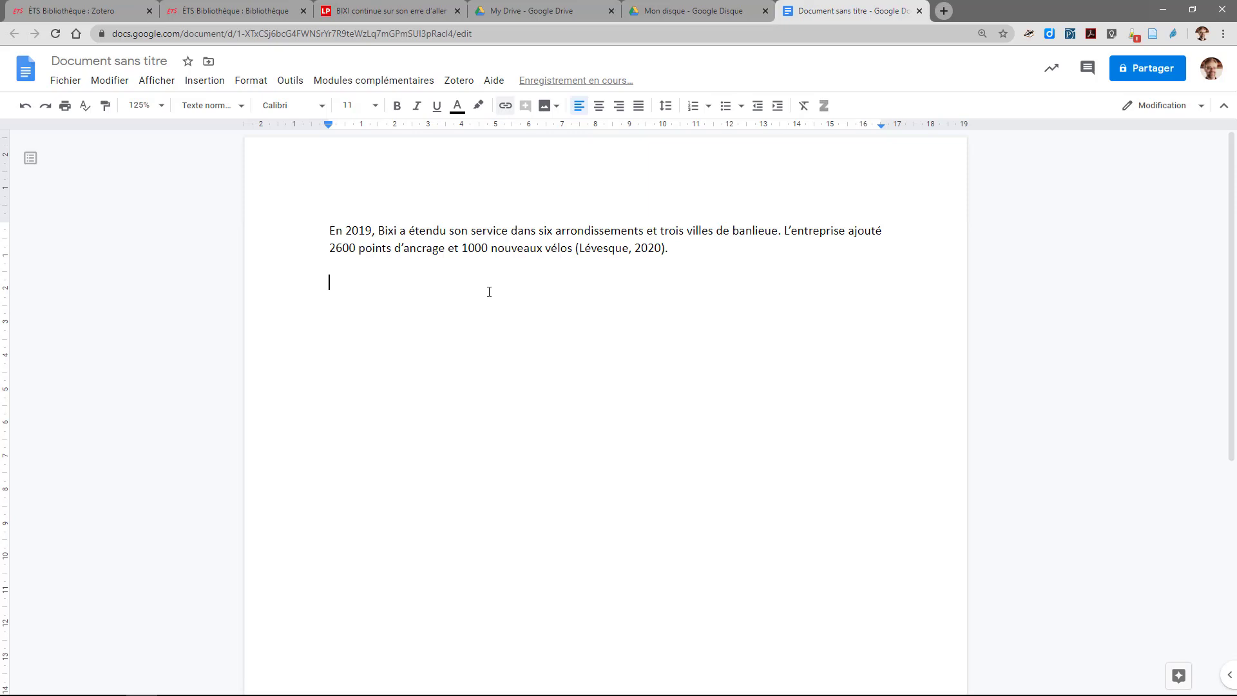
left_click(453, 82)
left_click(467, 107)
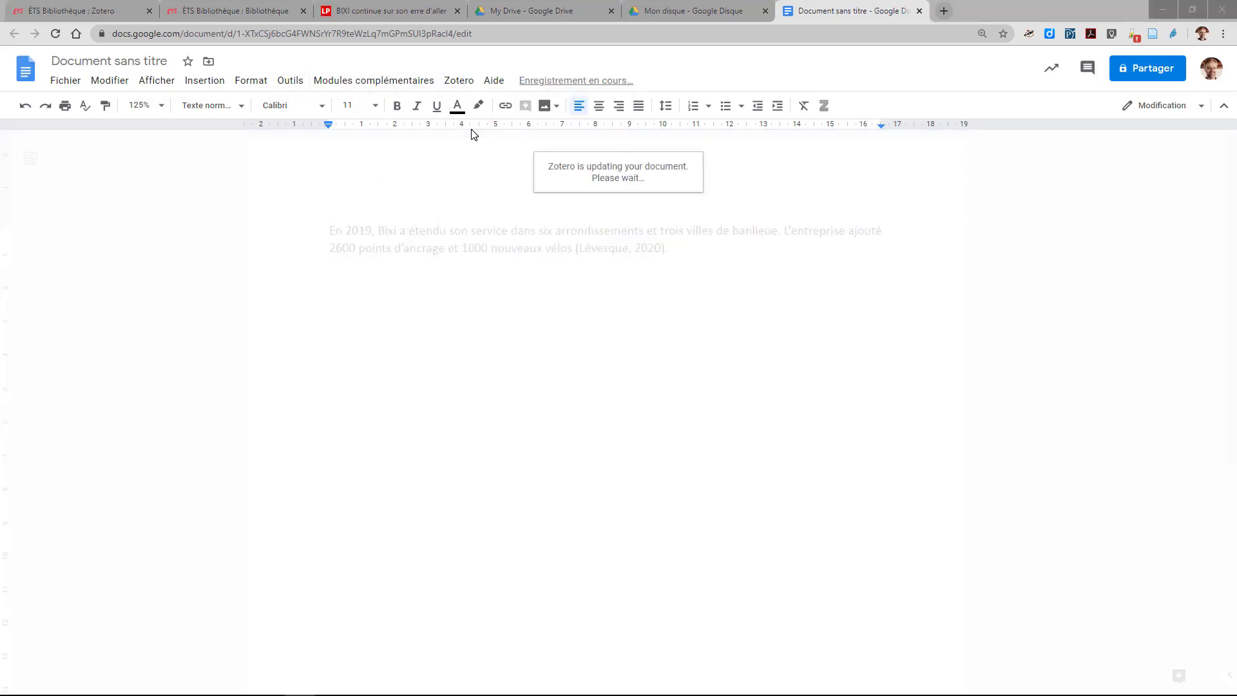